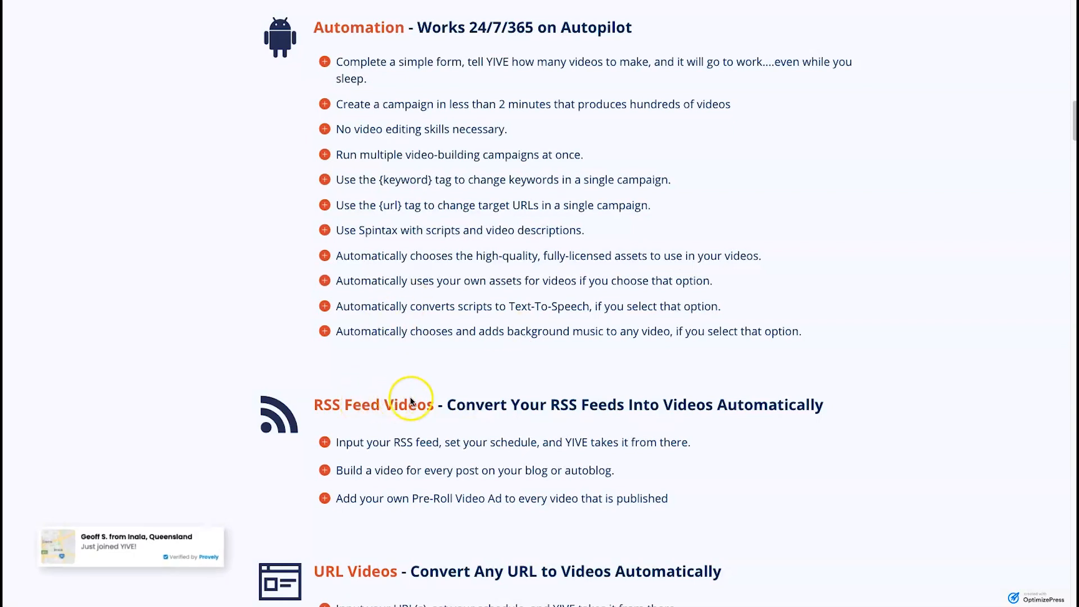
- Preview the first sample video under "What Do YIVE Videos Look Like?" by skipping to several points in its timeline
scroll(491, 423, down, 1)
scroll(490, 422, down, 12)
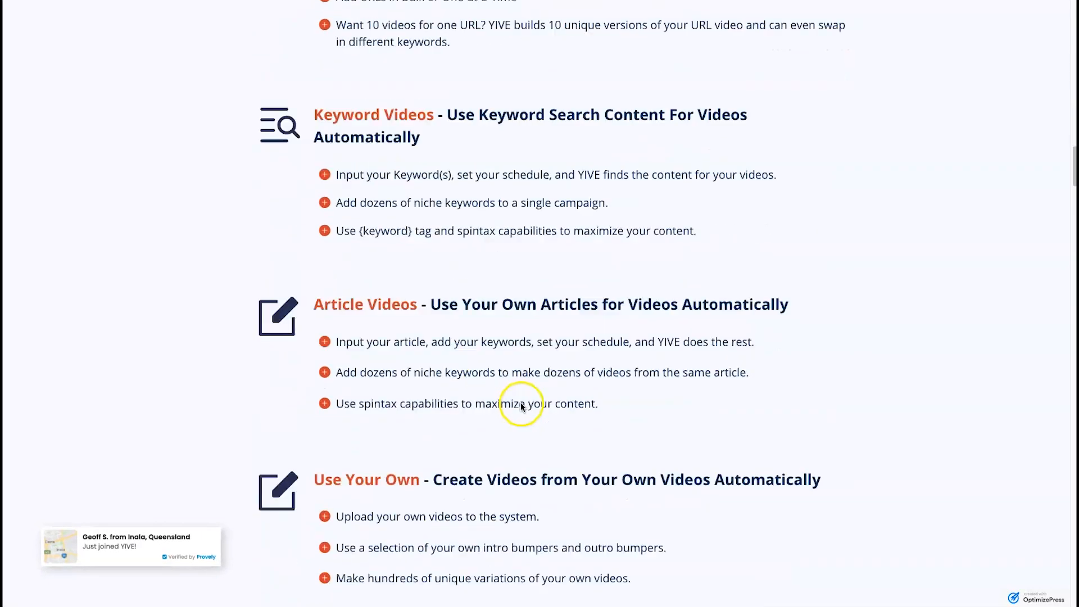
scroll(520, 405, down, 13)
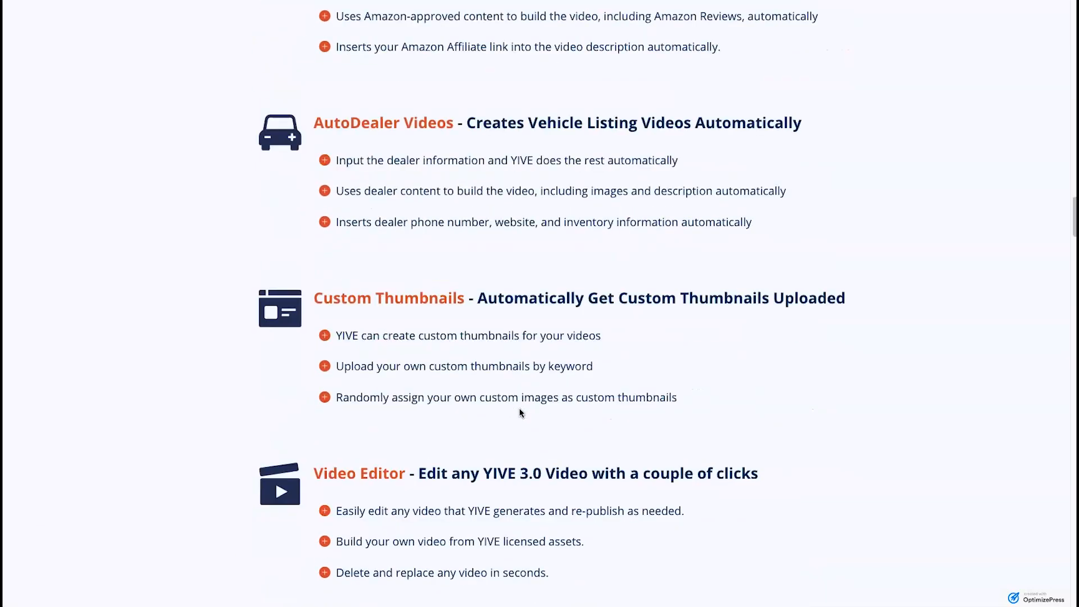
scroll(519, 411, down, 10)
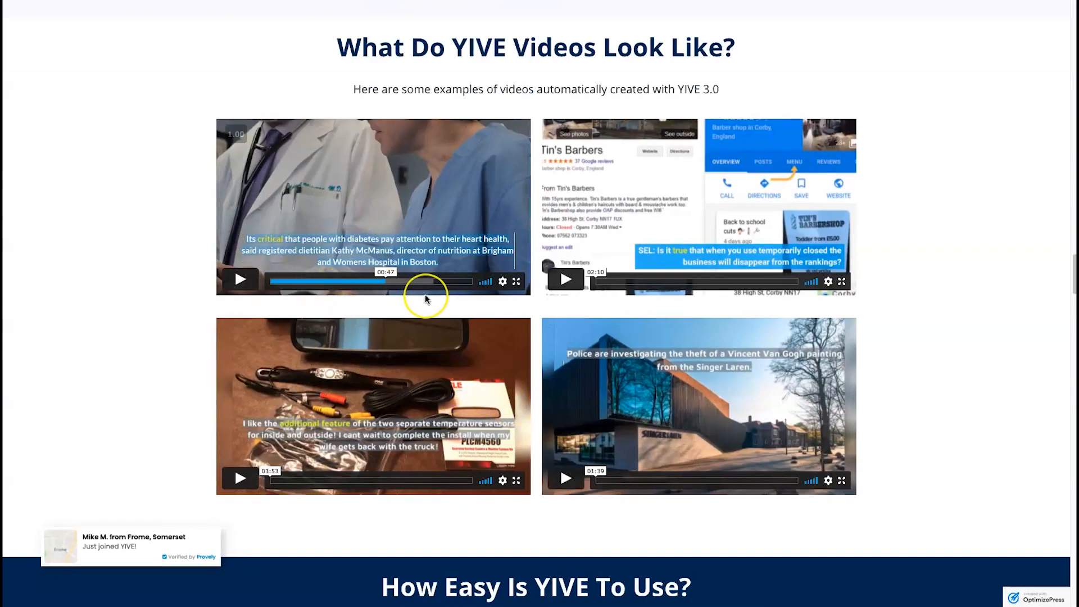
key(XF86AudioMute)
click(409, 283)
click(345, 281)
click(319, 282)
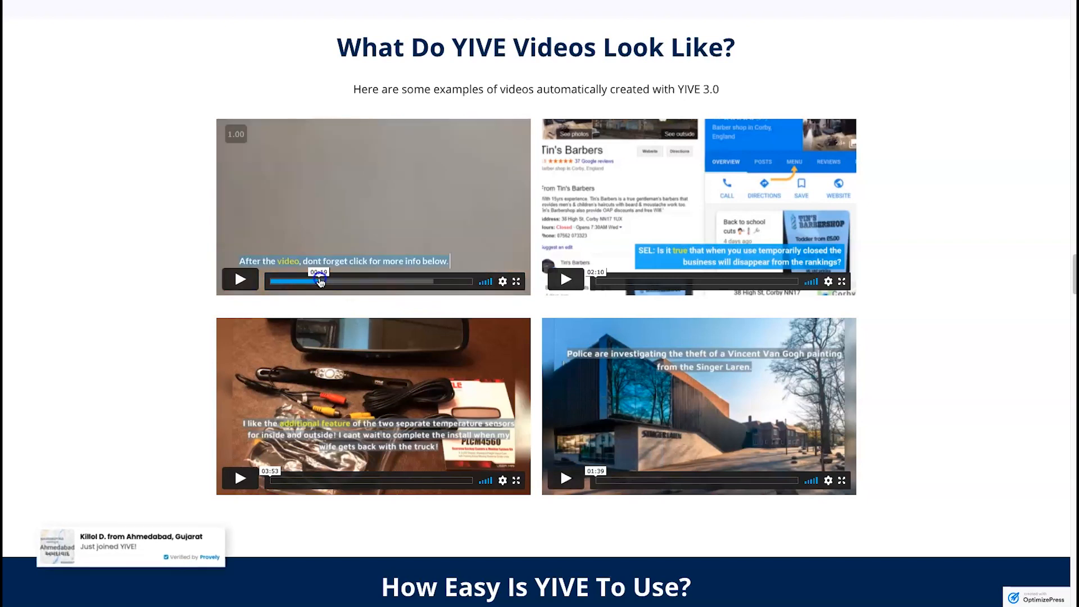
click(335, 281)
click(346, 281)
click(356, 282)
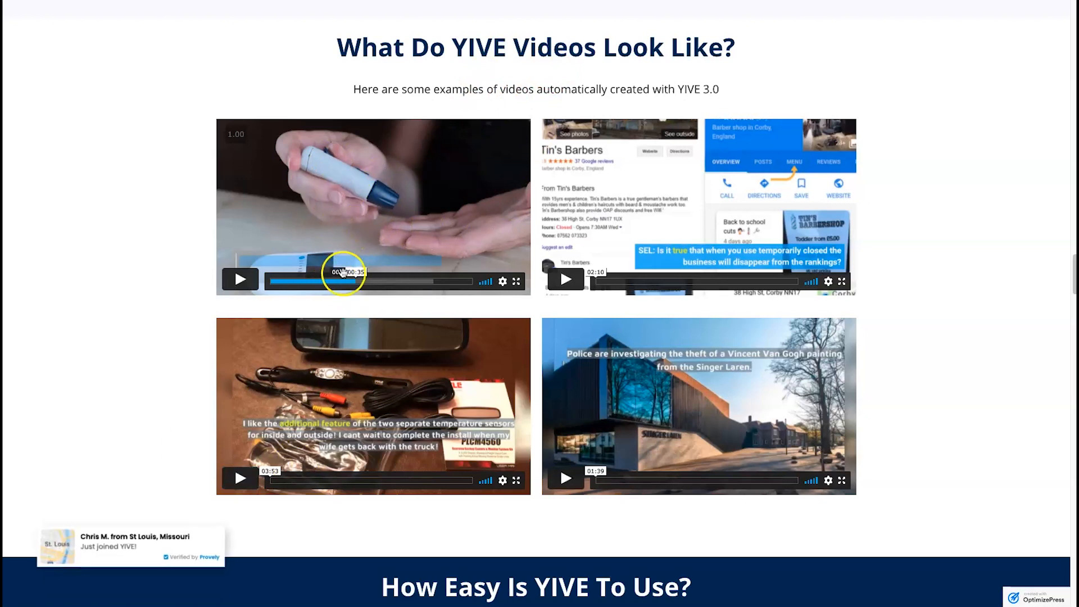
click(334, 280)
drag(357, 280, 398, 284)
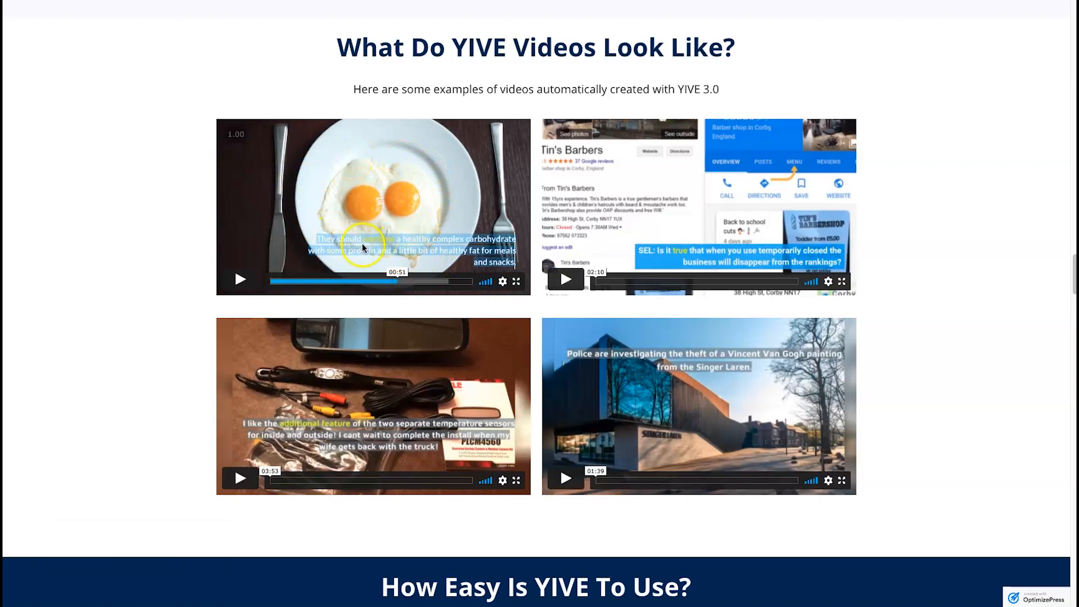
drag(309, 287, 453, 284)
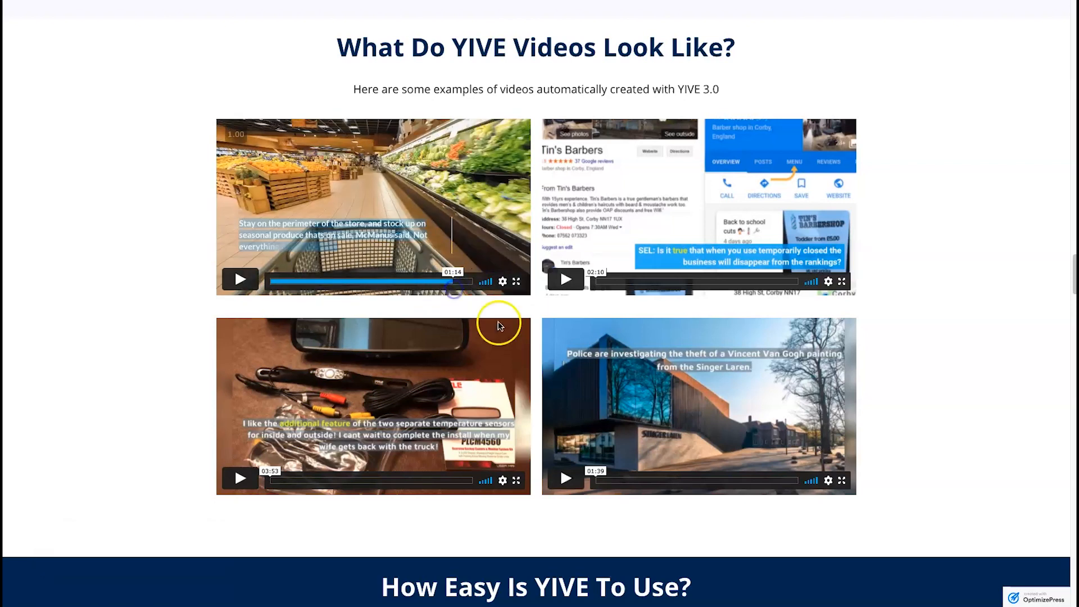
- Examine the YIVE plan comparison table, comparing the one-time fees and monthly video limits of Starter, Business and Enterprise
scroll(457, 418, down, 10)
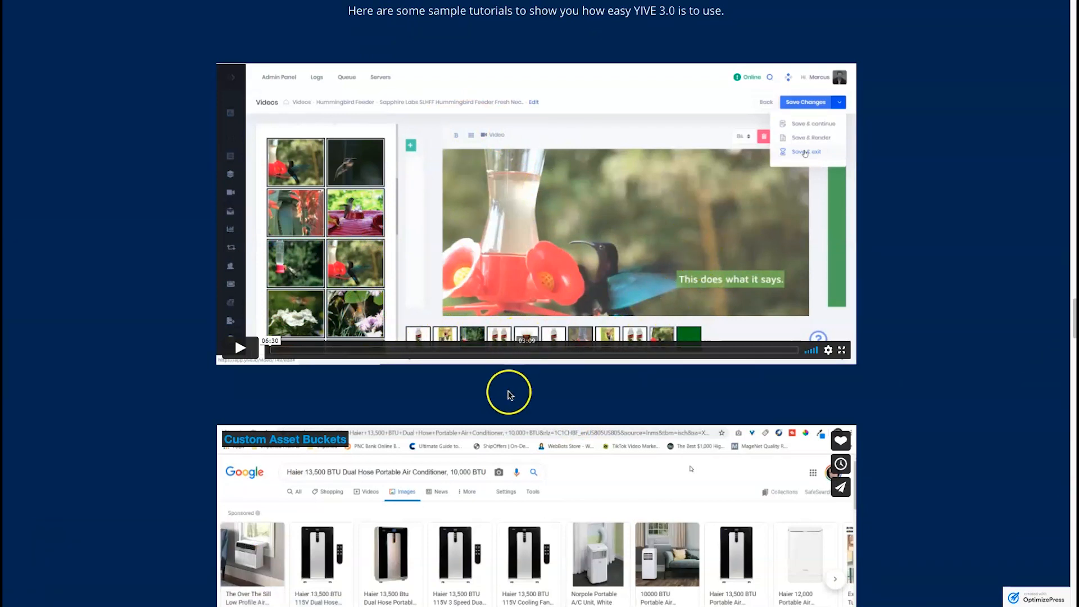
scroll(508, 415, down, 15)
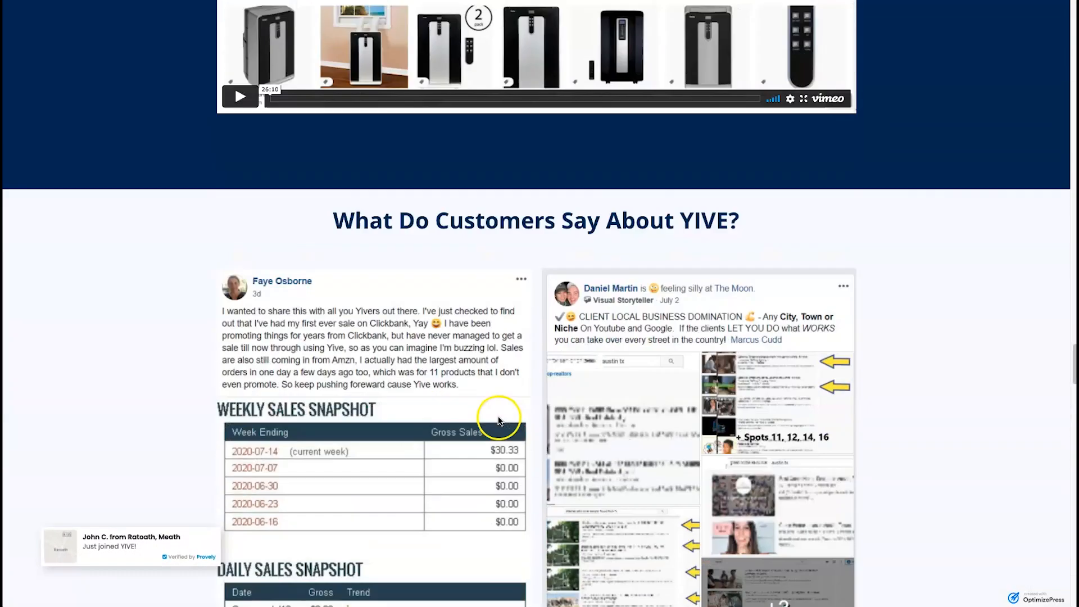
scroll(498, 422, down, 20)
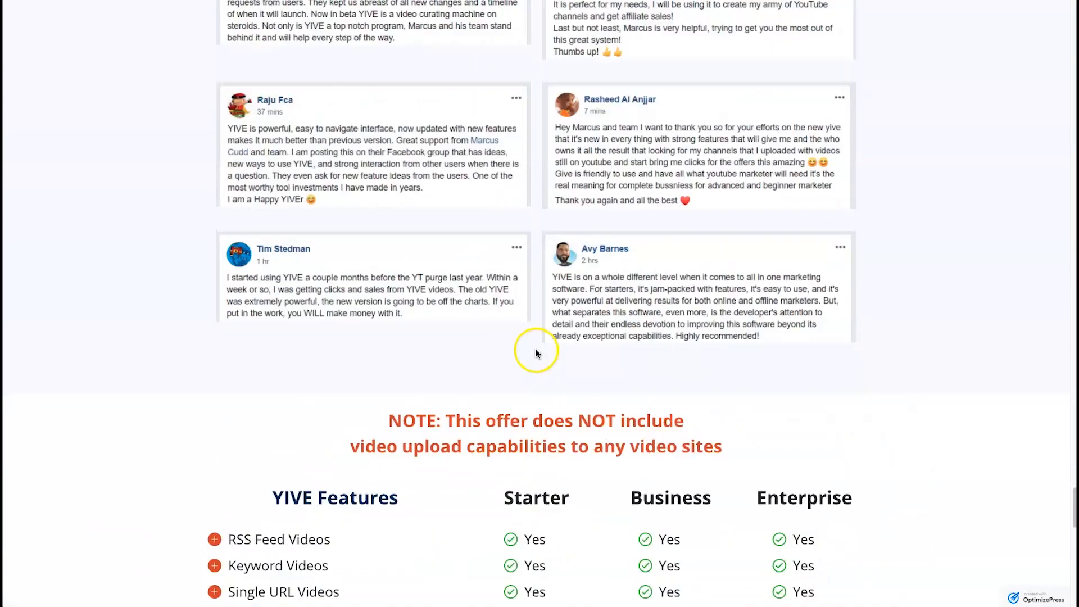
scroll(534, 351, down, 5)
scroll(537, 354, up, 1)
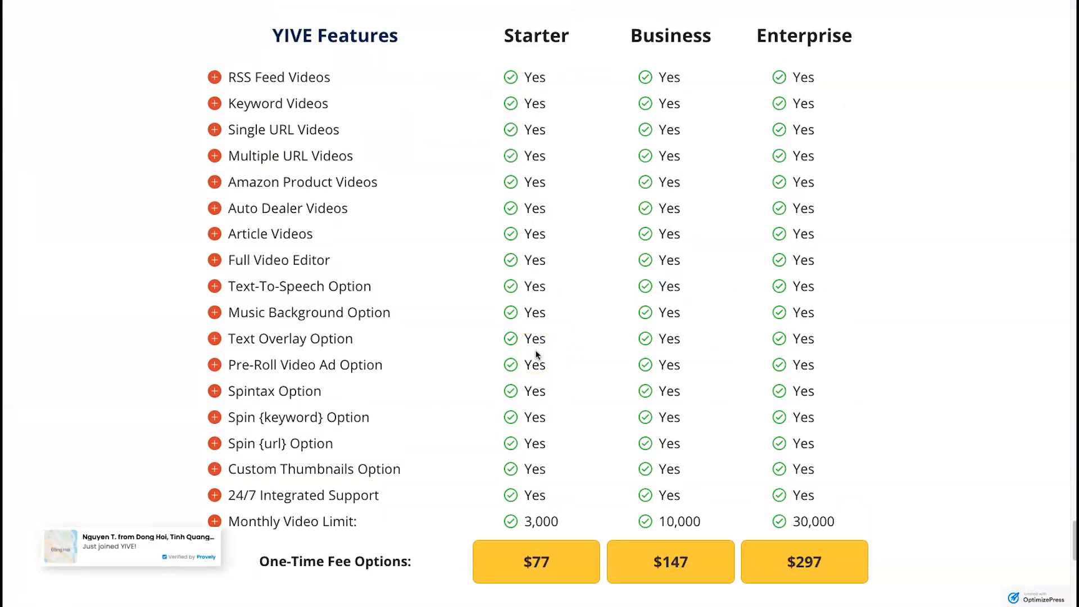
click(458, 517)
drag(250, 569, 412, 561)
click(433, 561)
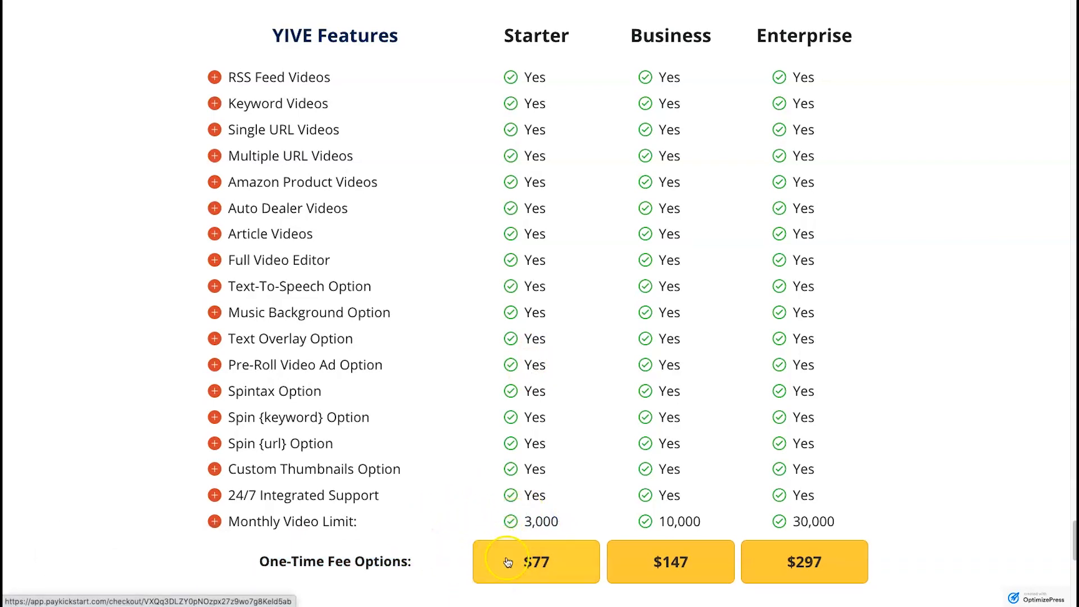
drag(657, 524, 709, 513)
click(709, 513)
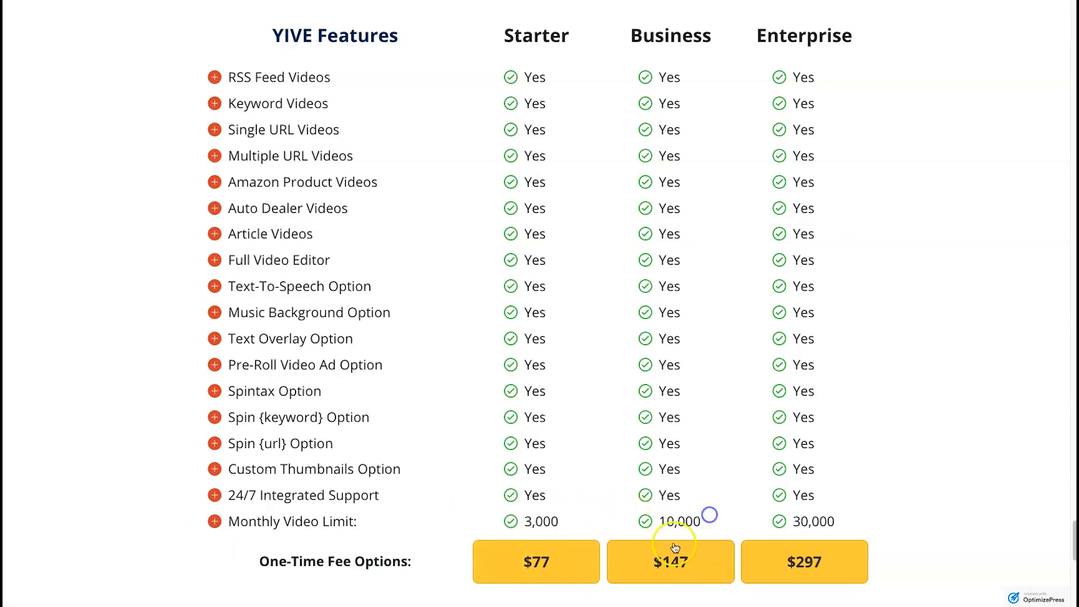
drag(779, 524, 872, 514)
click(781, 521)
click(589, 522)
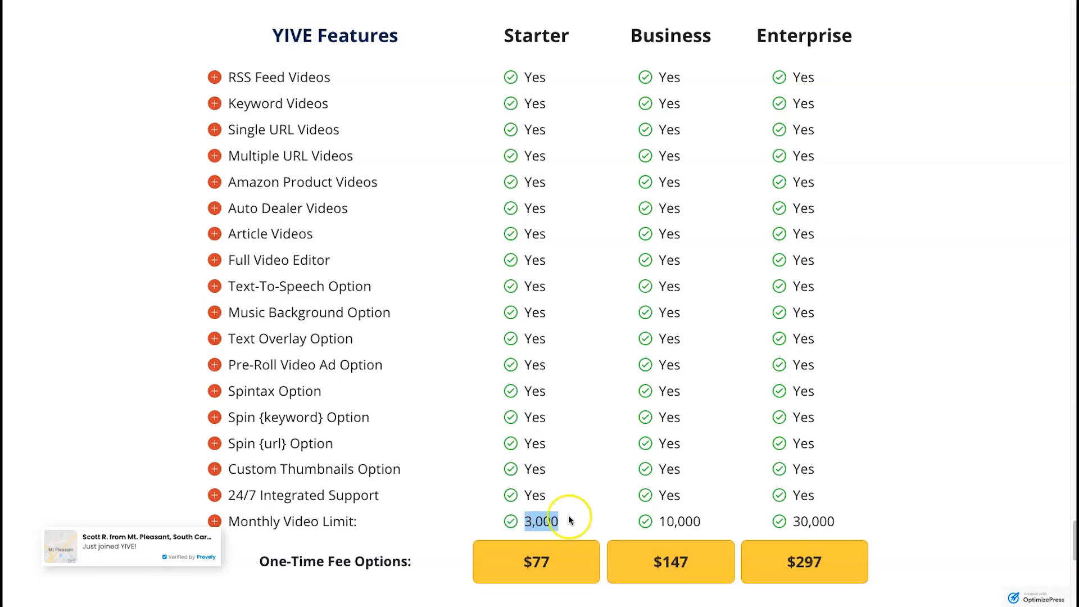
drag(561, 520, 526, 523)
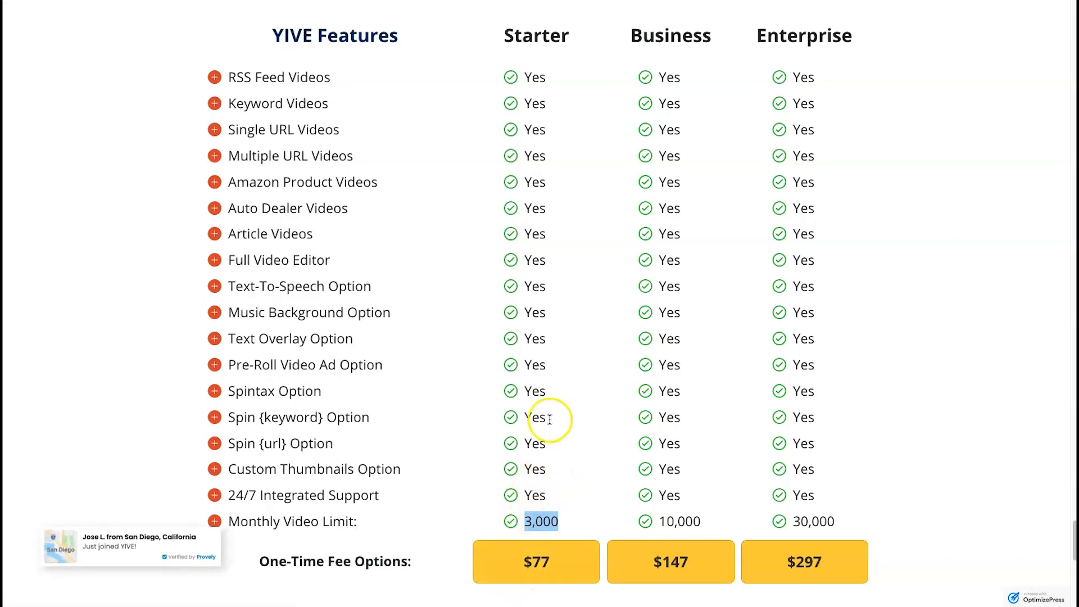
click(544, 461)
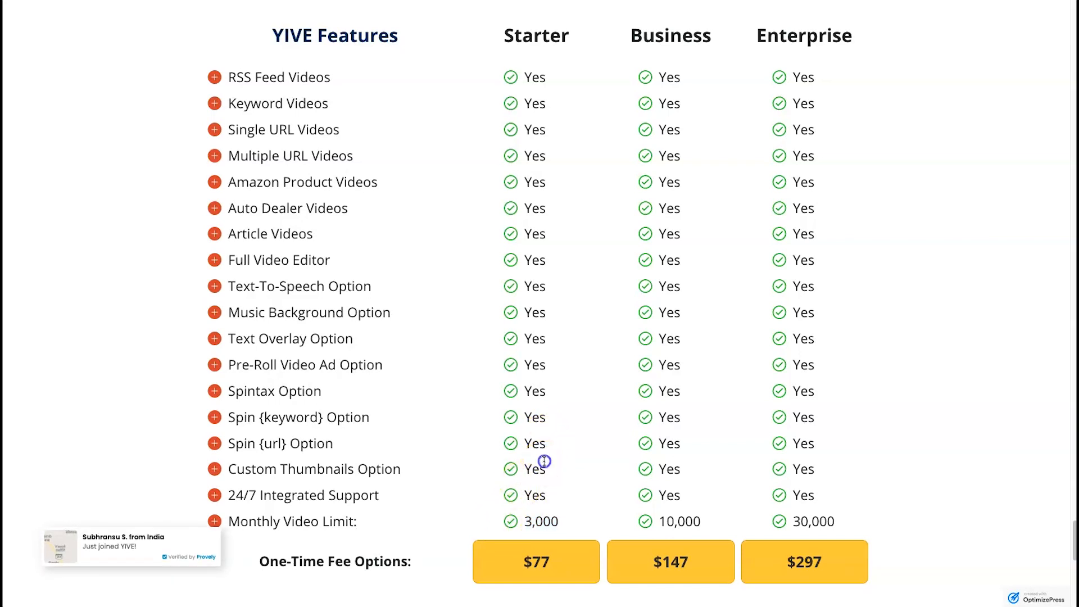
- Switch to the "Step 4: Profit!" Facebook group and look through its posts on Google accounts and video training
scroll(466, 250, up, 20)
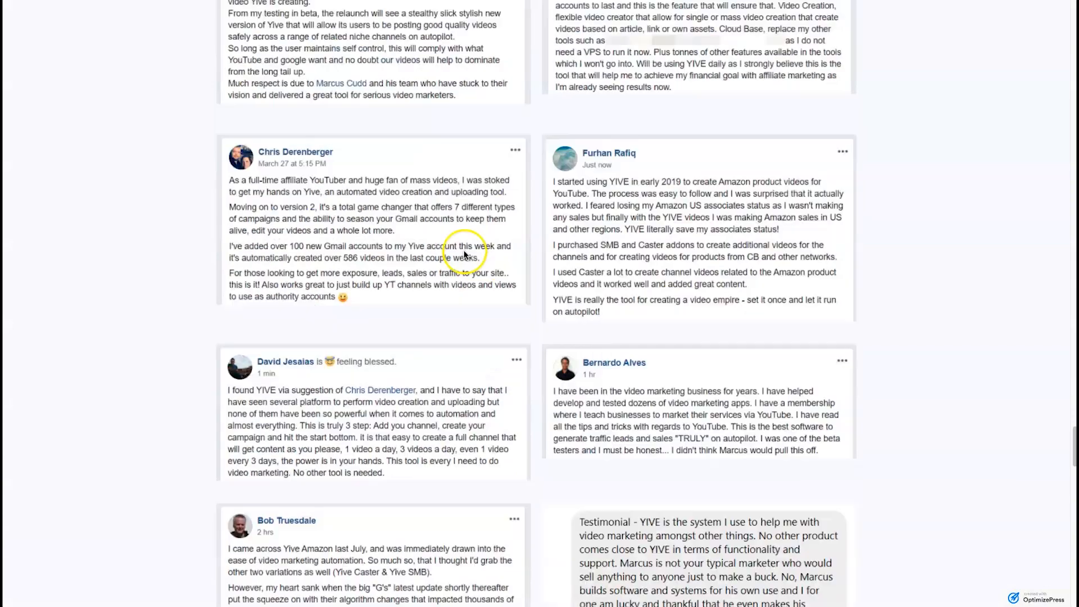
scroll(464, 251, up, 15)
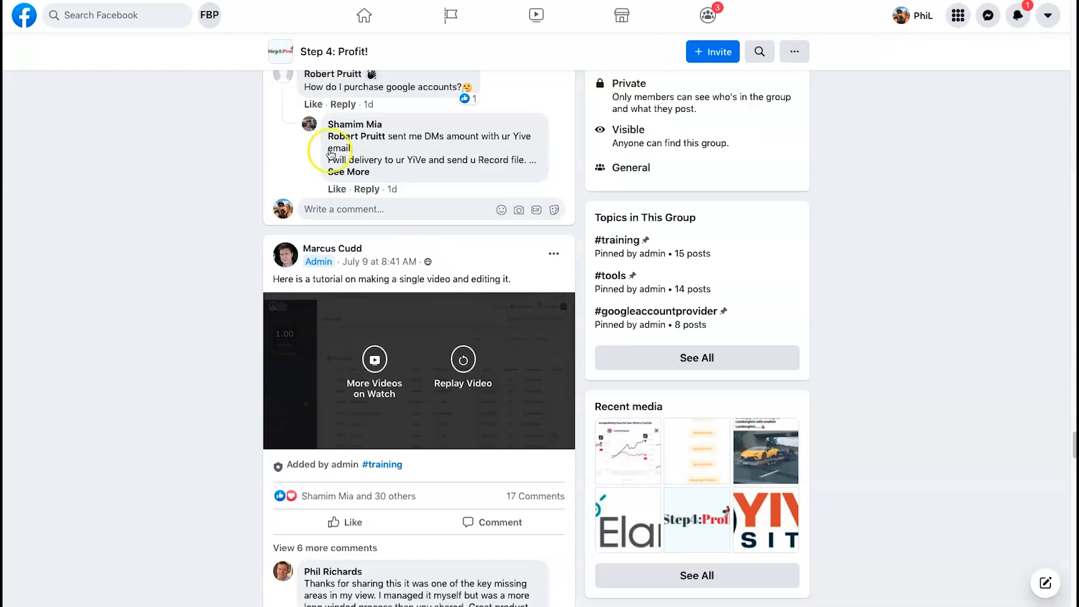
scroll(397, 178, up, 10)
scroll(385, 173, down, 5)
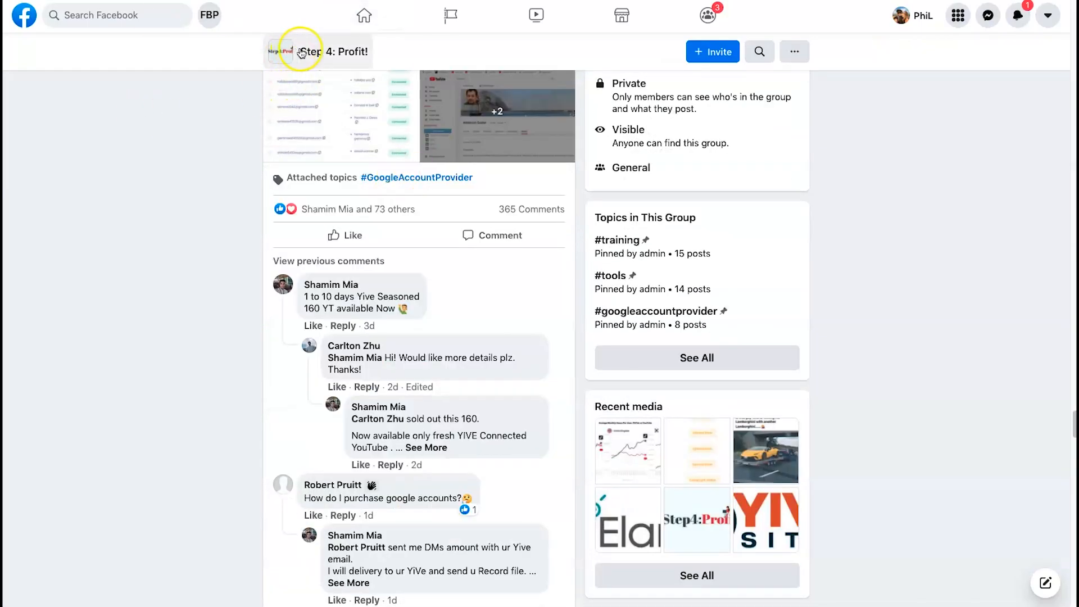
scroll(418, 294, down, 8)
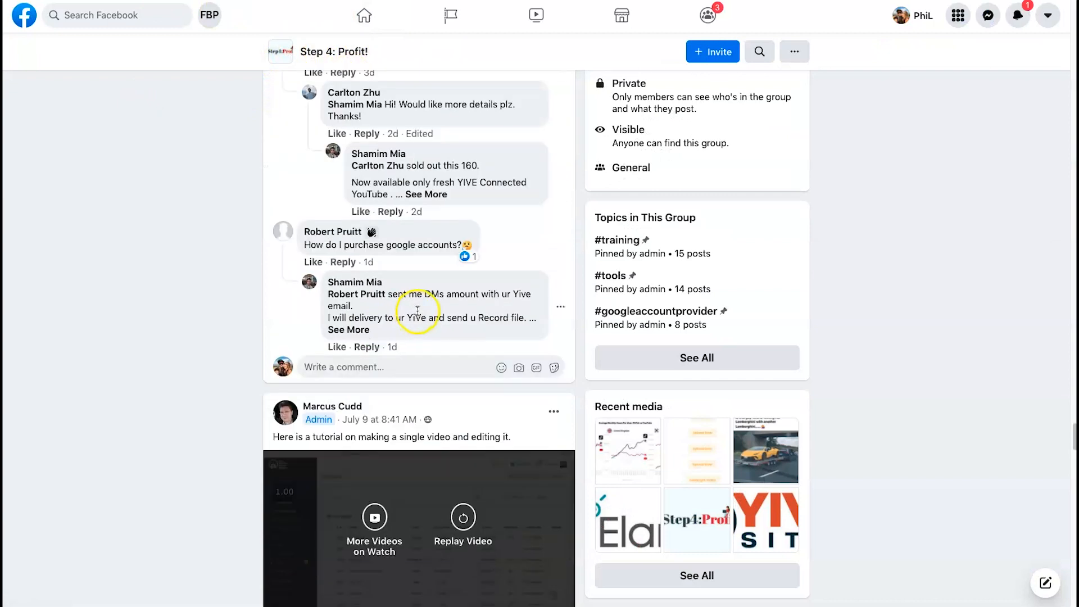
scroll(210, 392, down, 10)
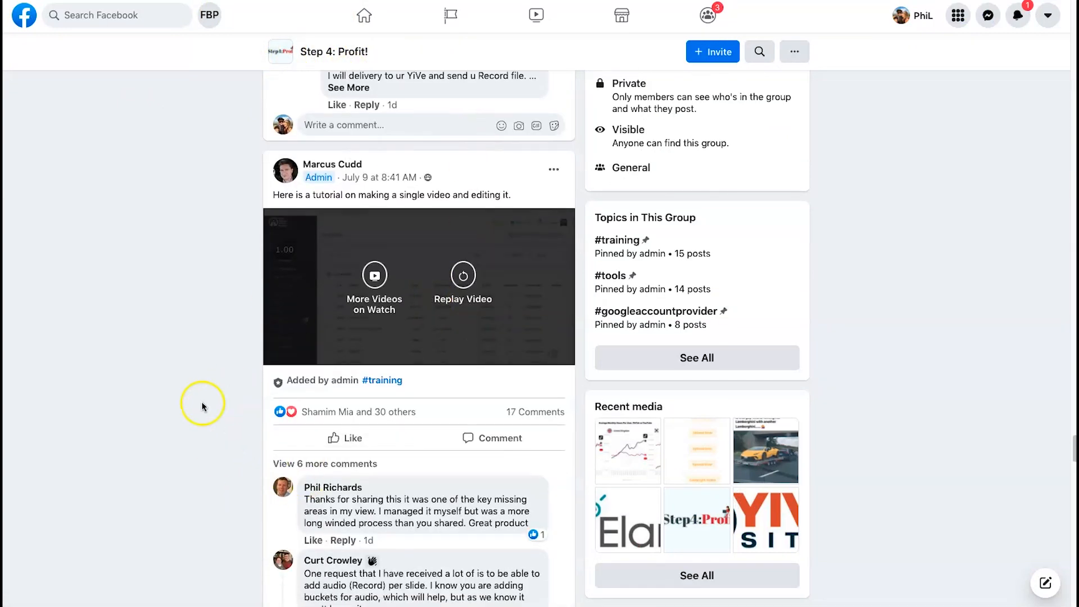
scroll(210, 392, up, 8)
scroll(210, 392, up, 4)
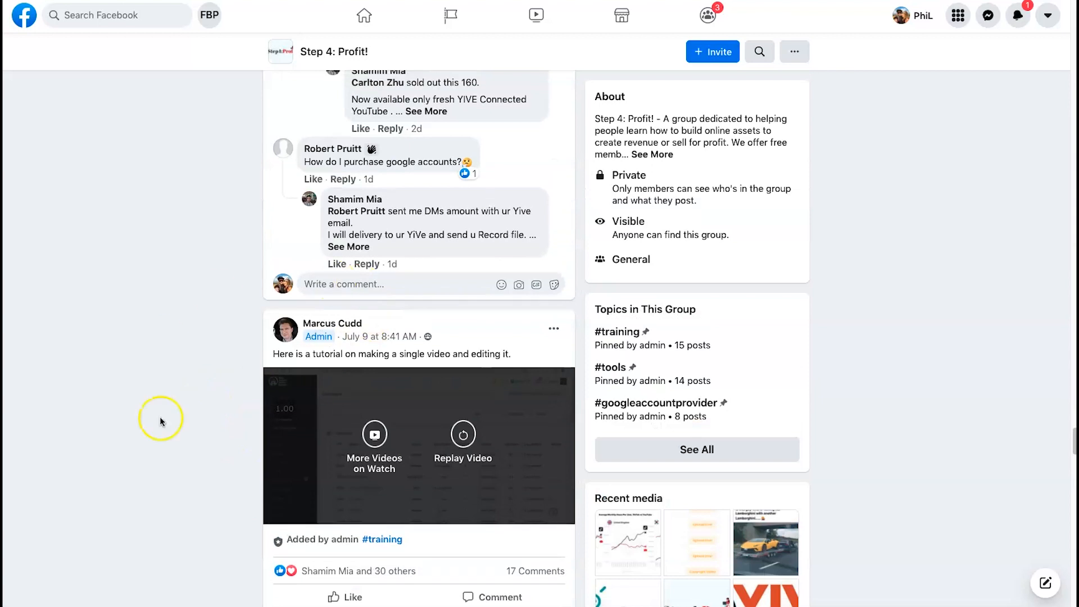
scroll(152, 363, down, 1)
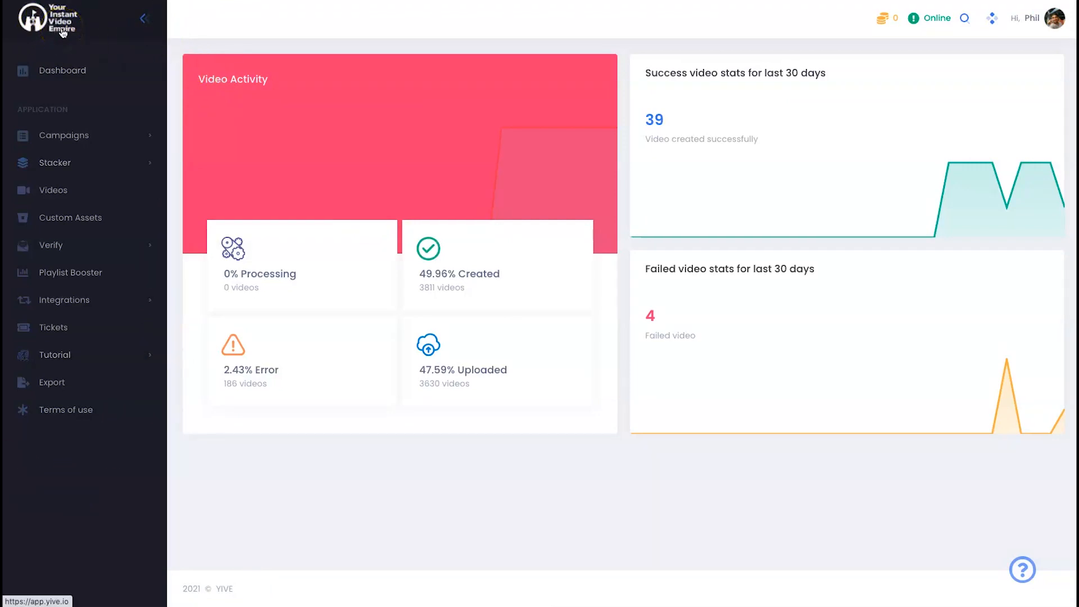
- Switch to the YIVE dashboard and open the form for creating a new campaign
click(84, 164)
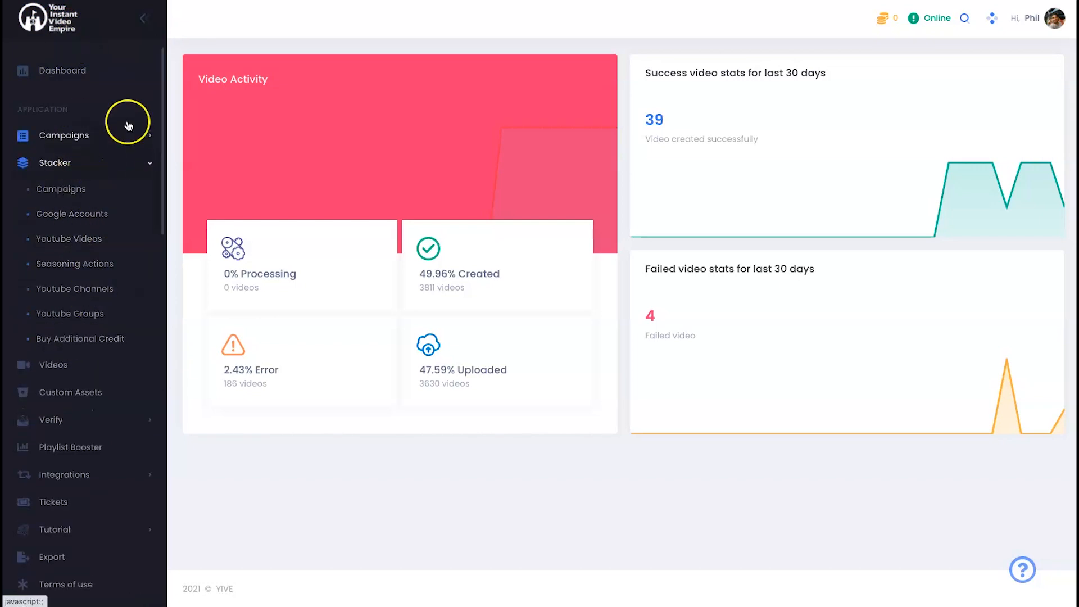
click(97, 169)
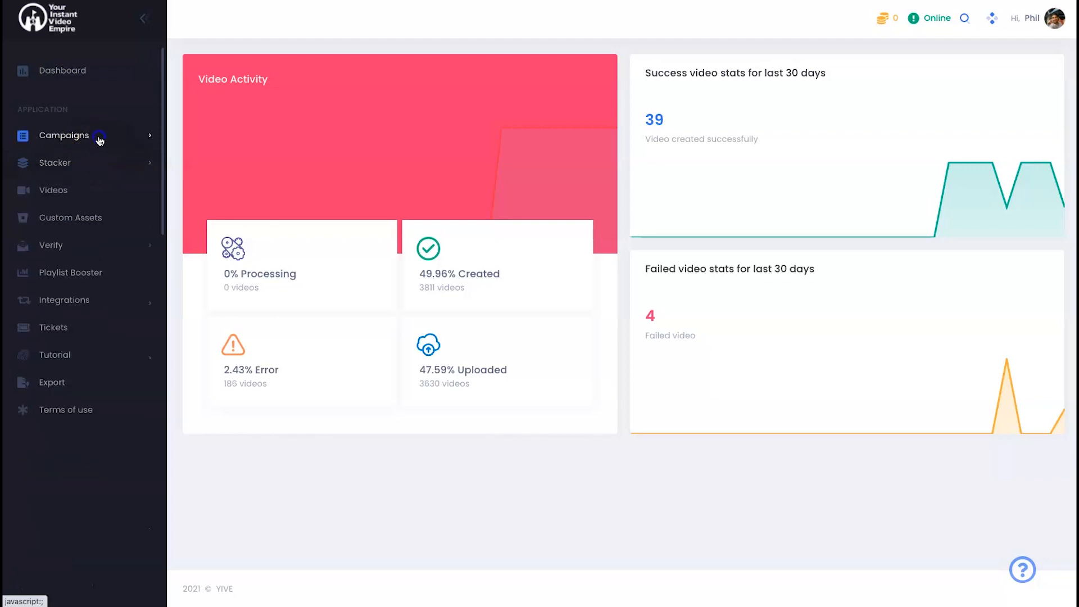
click(99, 139)
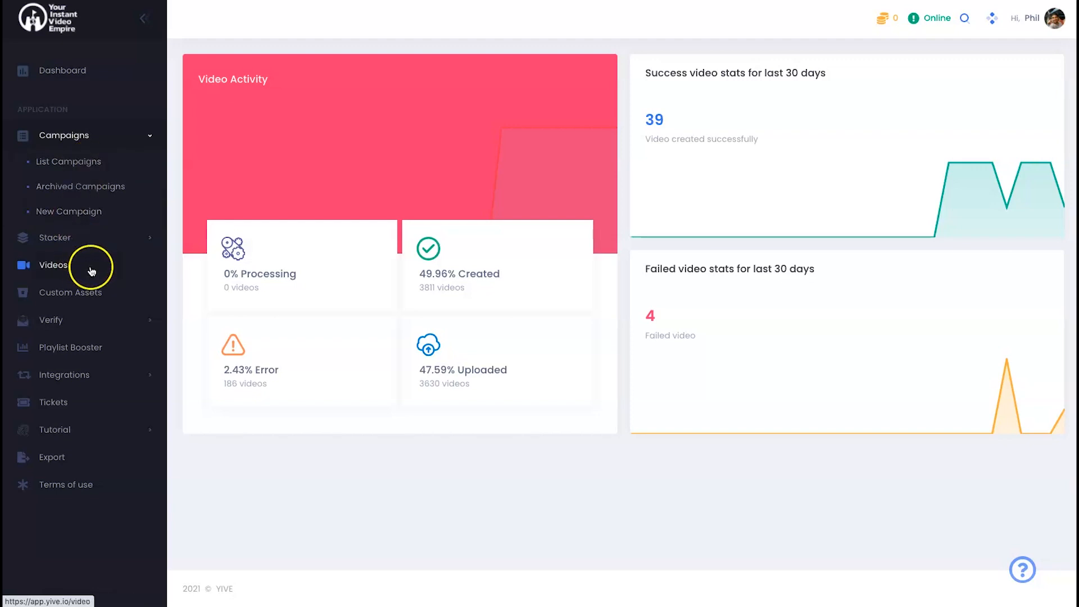
click(71, 214)
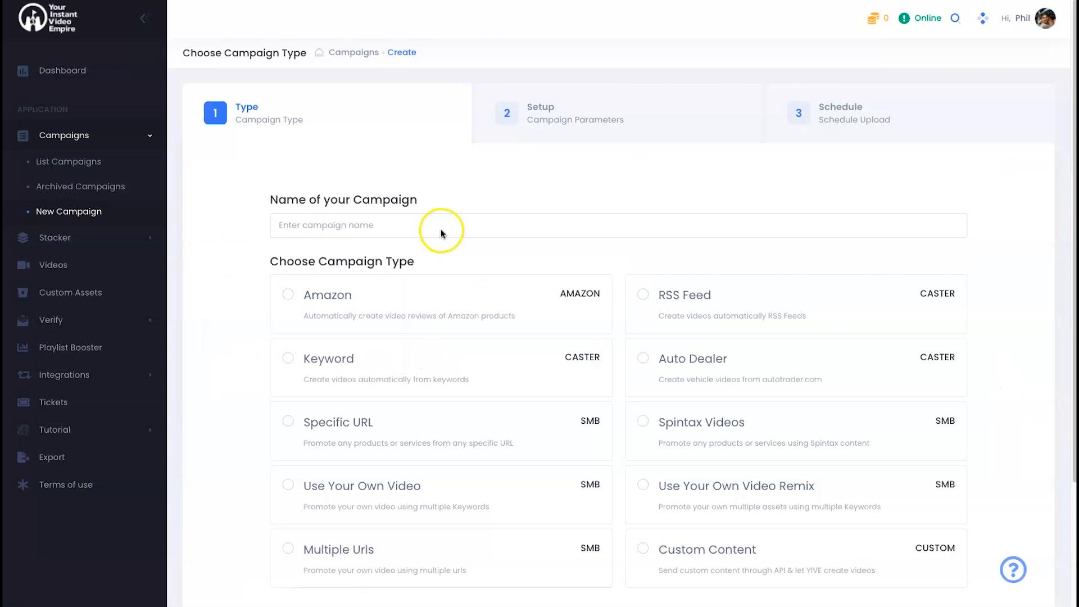
- Create a campaign of type Spintax Videos named "Top 10 Garden Plants" and proceed to its content setup
scroll(441, 228, down, 2)
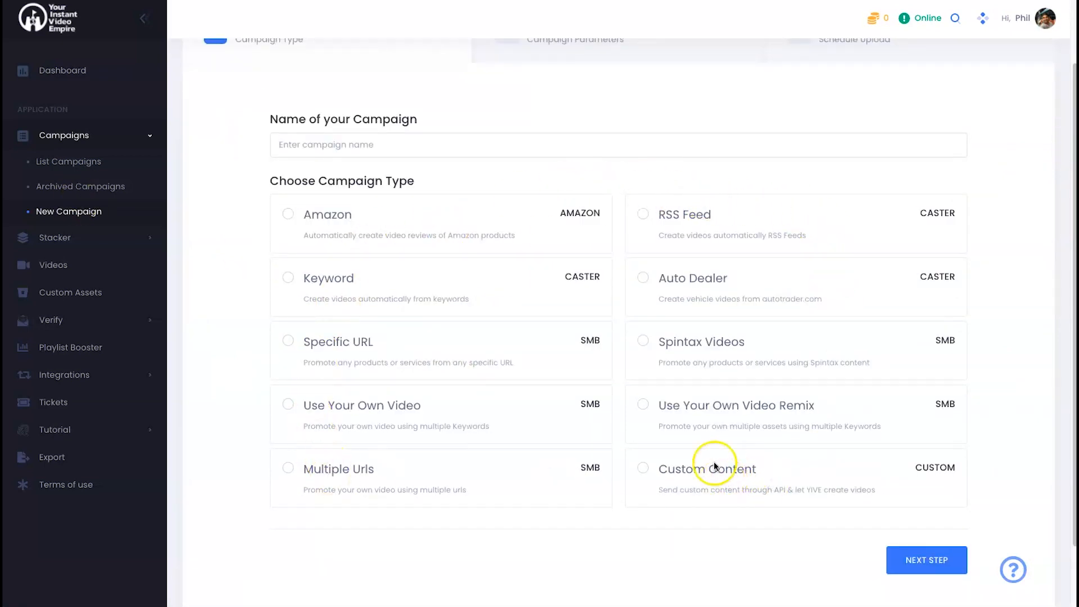
click(642, 341)
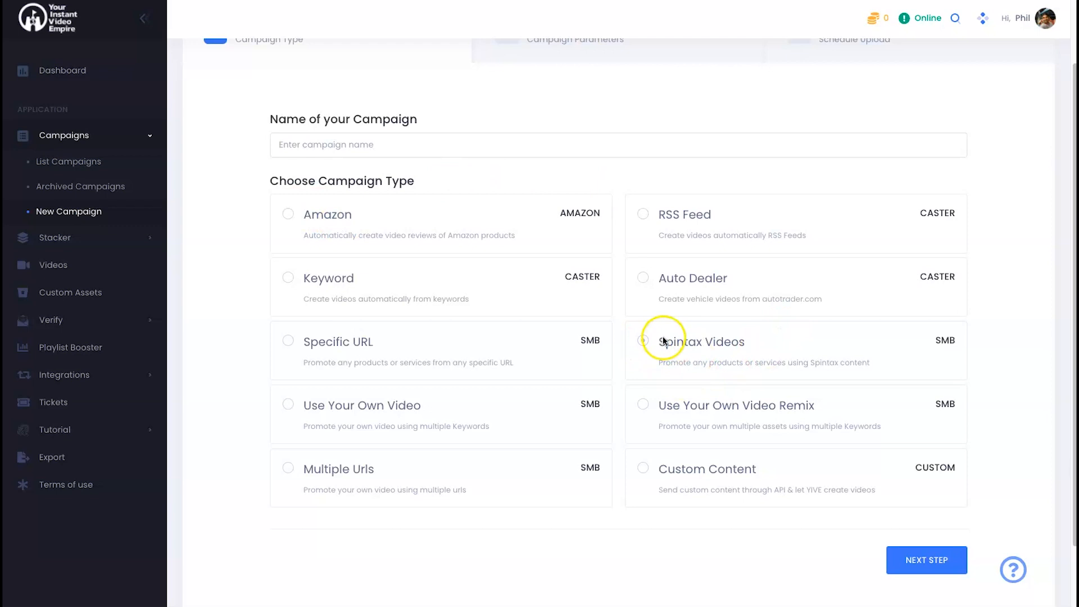
click(444, 152)
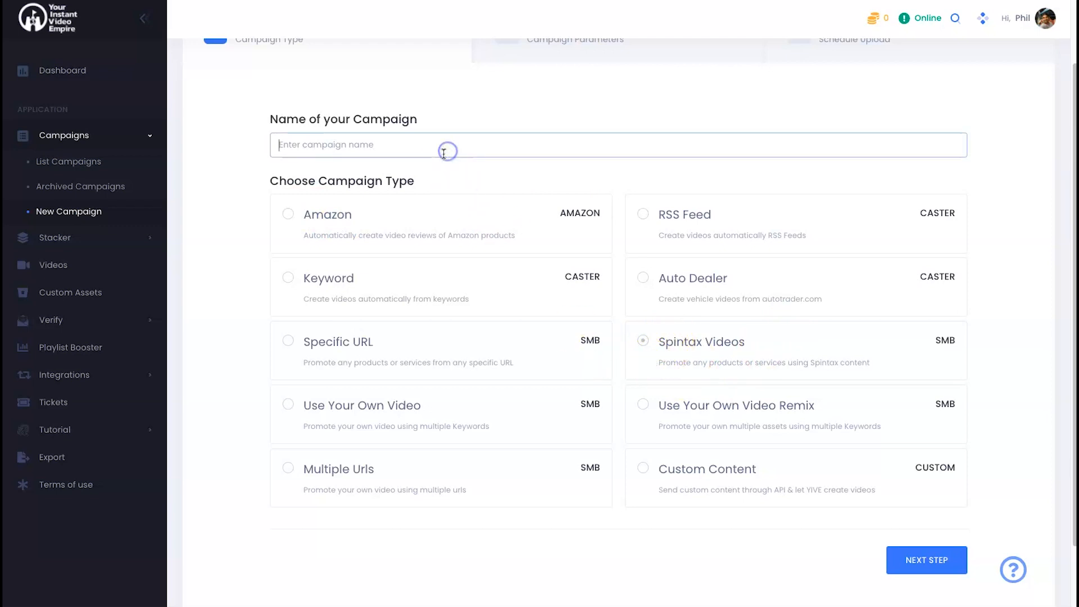
text(Top 10 Garden Plants)
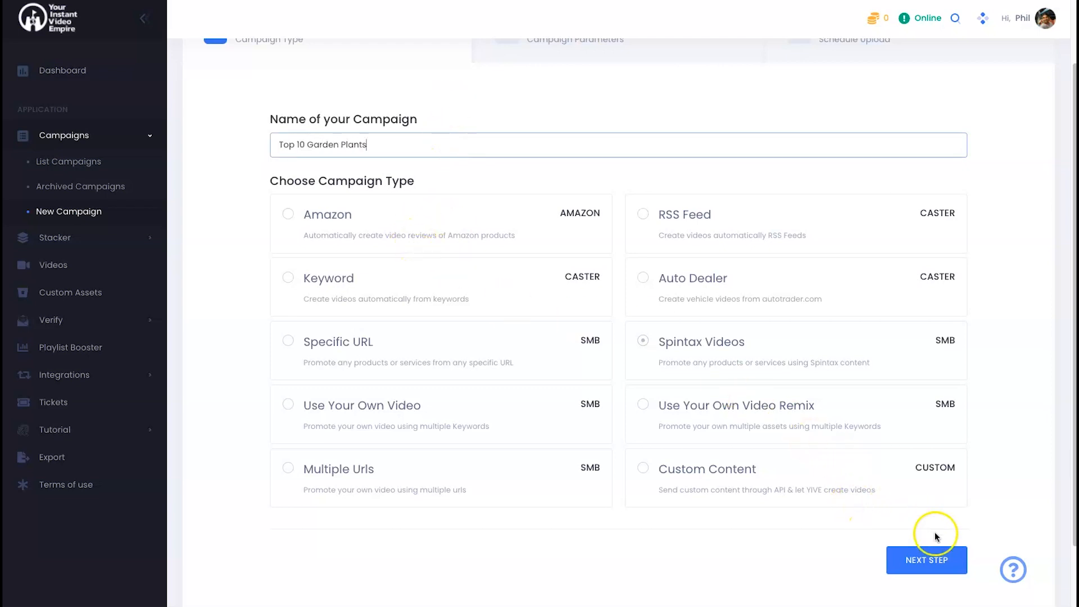
click(928, 559)
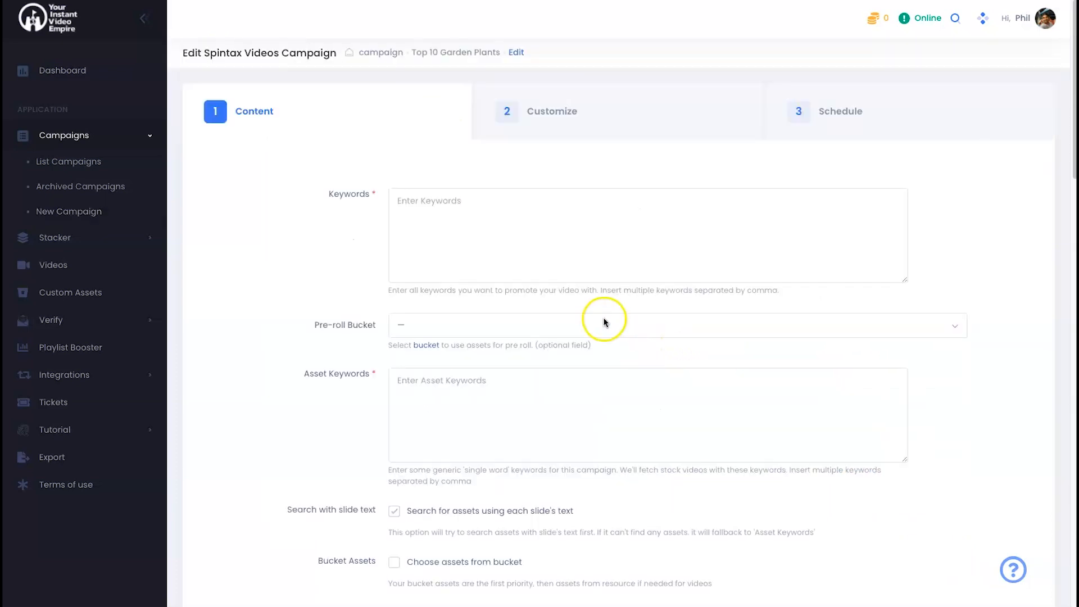
- Enter "Garden Plants" as the campaign's keywords
click(556, 270)
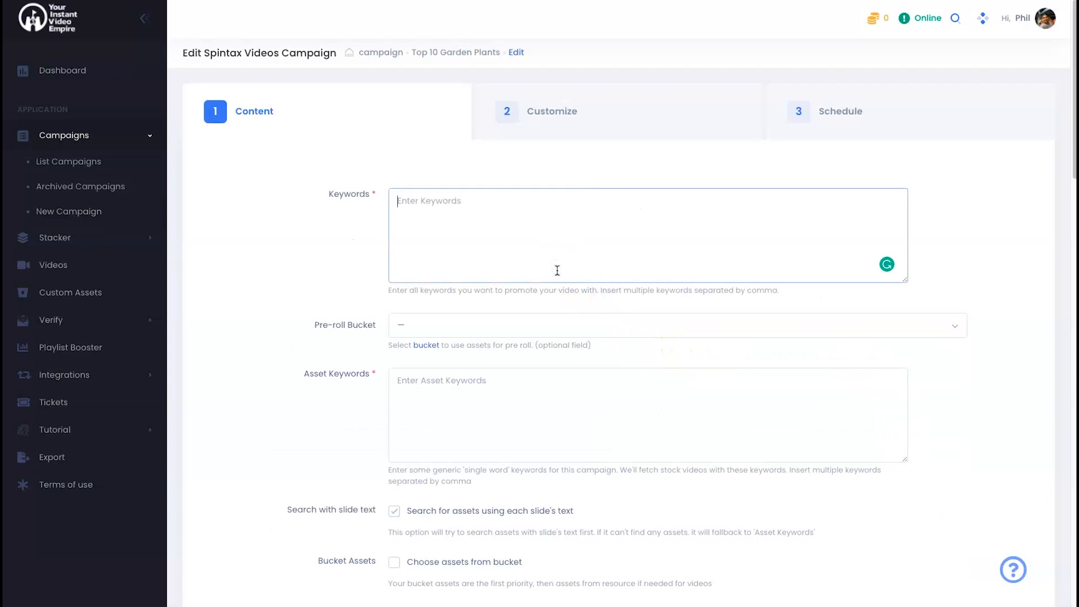
drag(328, 193, 358, 194)
click(373, 194)
click(328, 194)
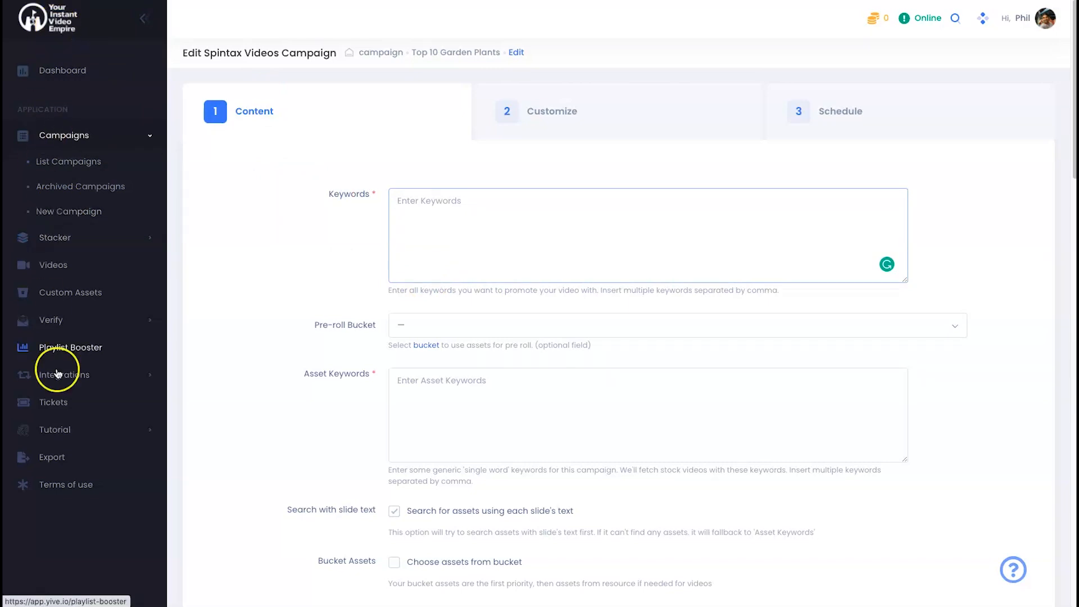
click(421, 201)
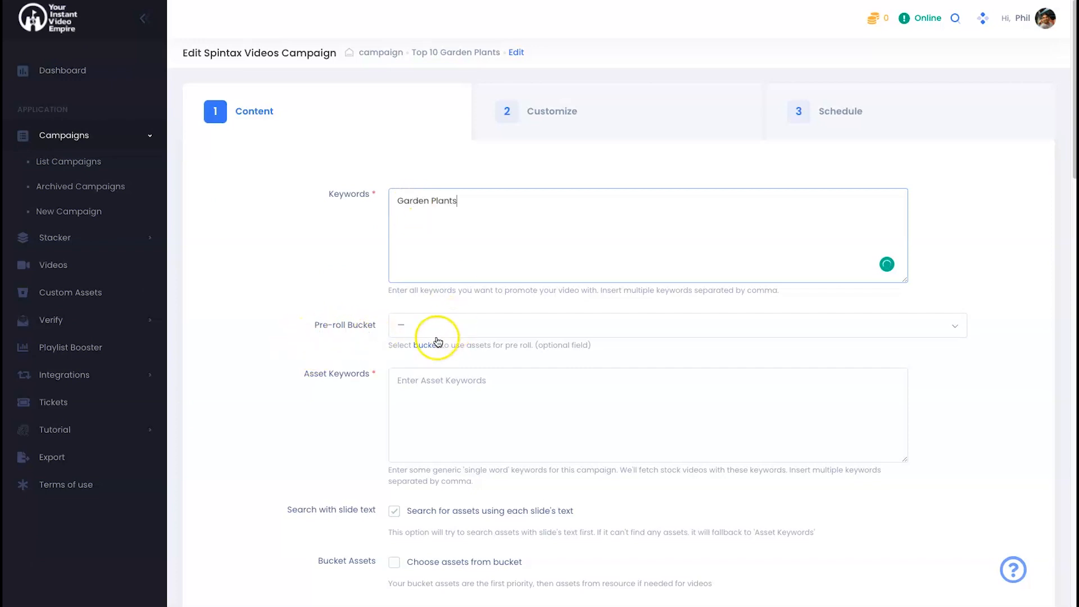
- Enter "Garden Plants" as the asset keywords and paste the prepared top 10 plants text as the video script
click(452, 382)
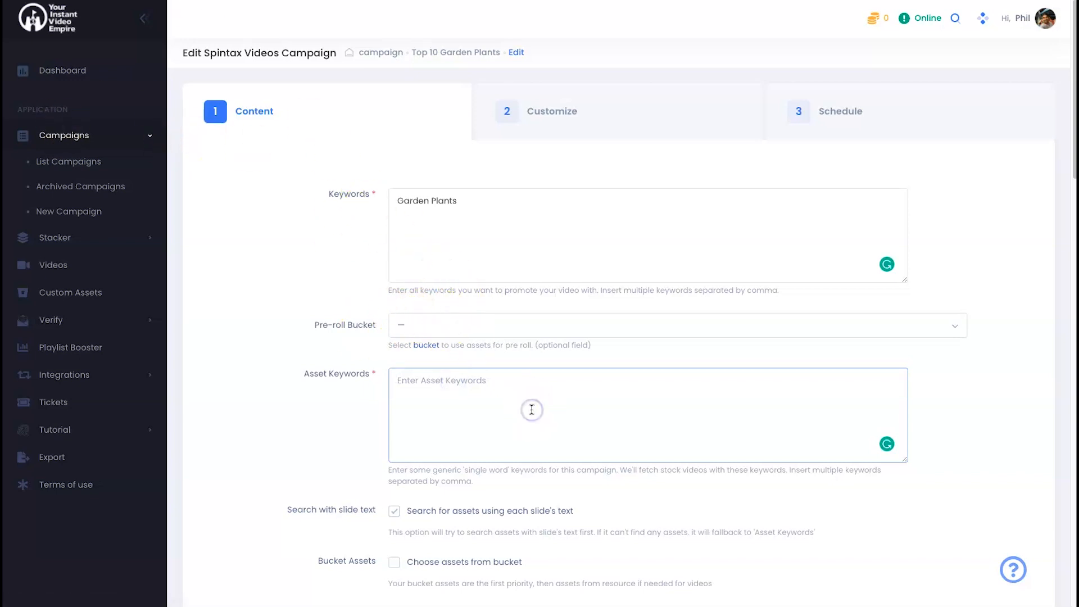
text(Garden Plants)
scroll(531, 409, down, 5)
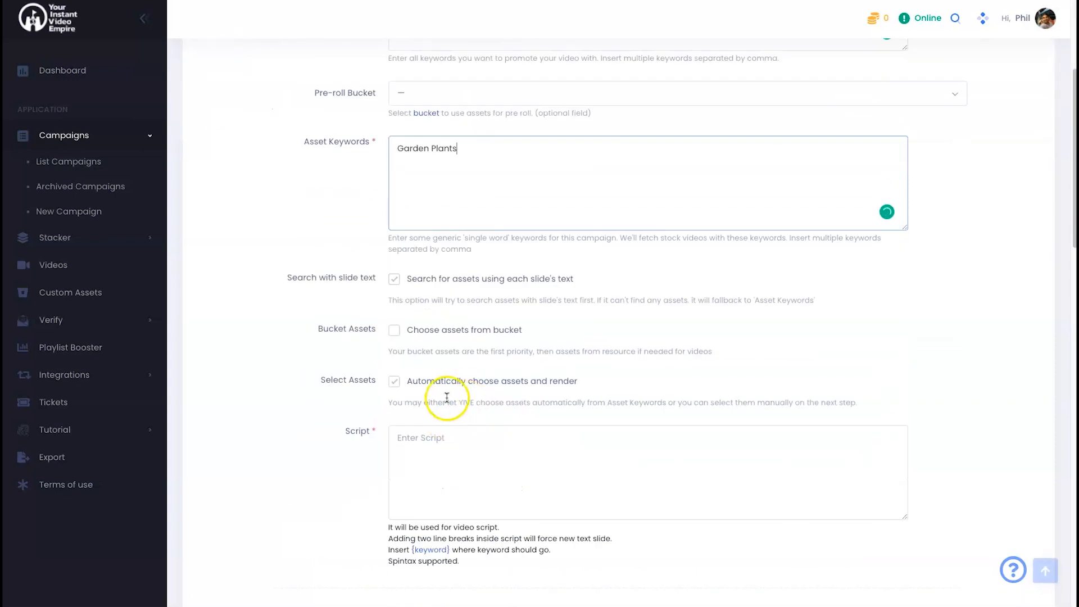
click(451, 363)
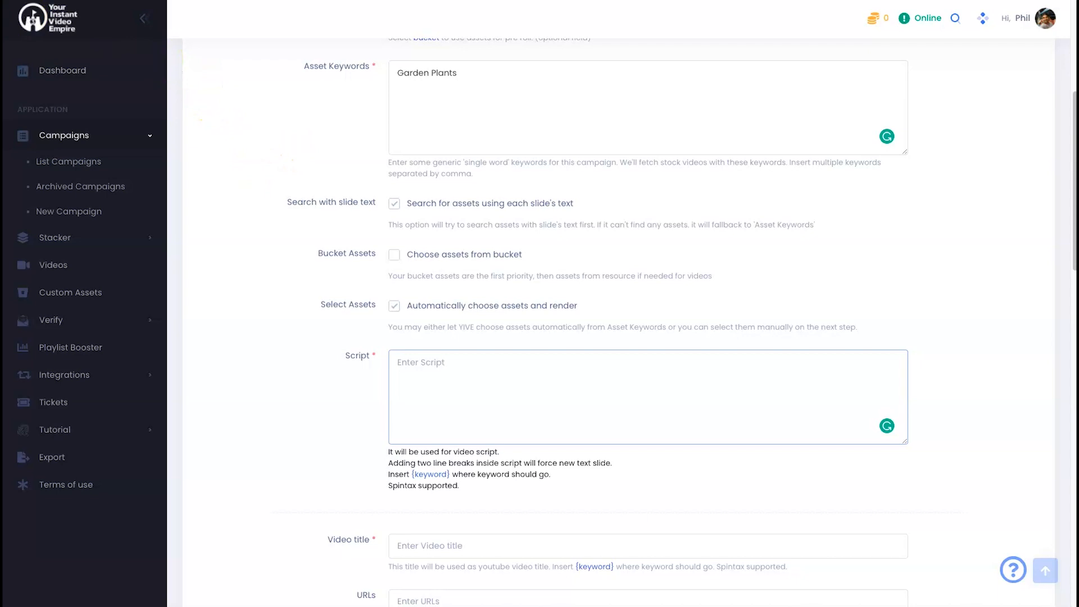
key(ctrl+v)
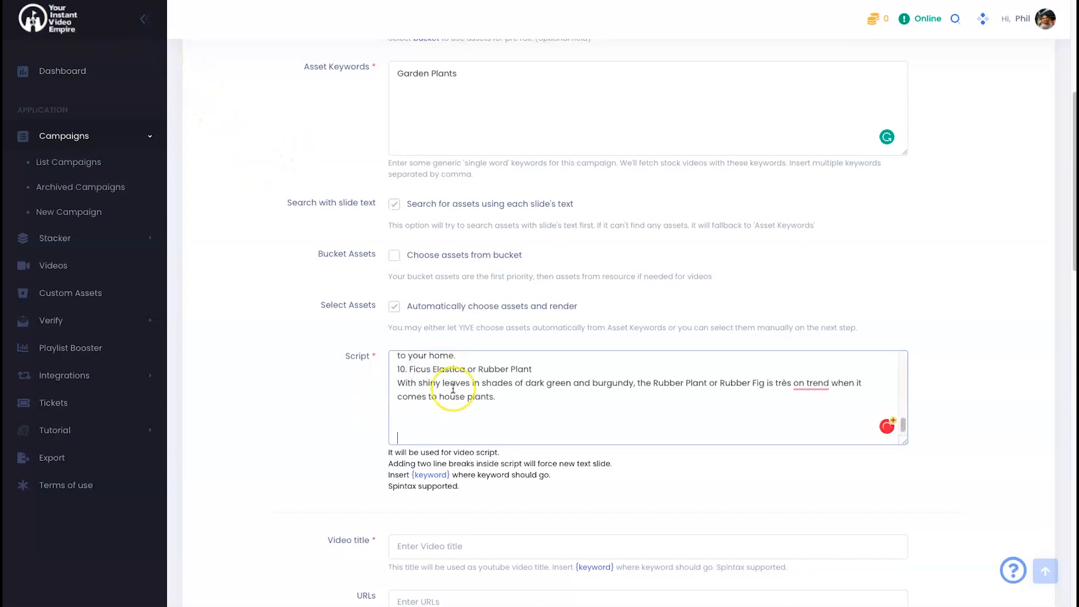
- Accept the suggested script corrections "colored", "on-trend" and the comma after "pink" in the plant descriptions
scroll(453, 388, up, 15)
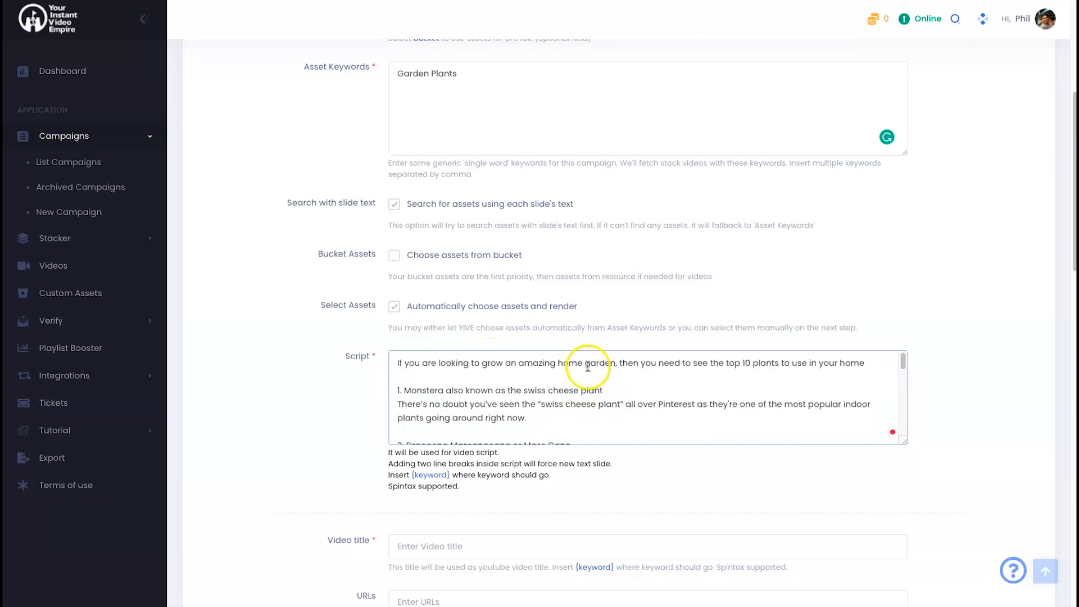
scroll(587, 366, down, 3)
mouse_move(494, 421)
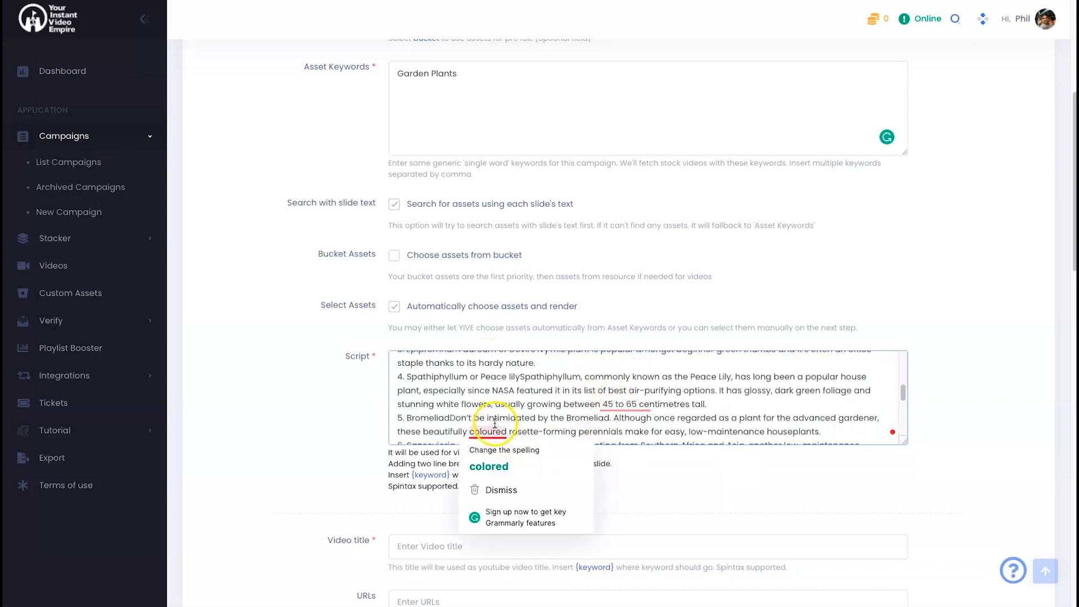
scroll(573, 387, down, 5)
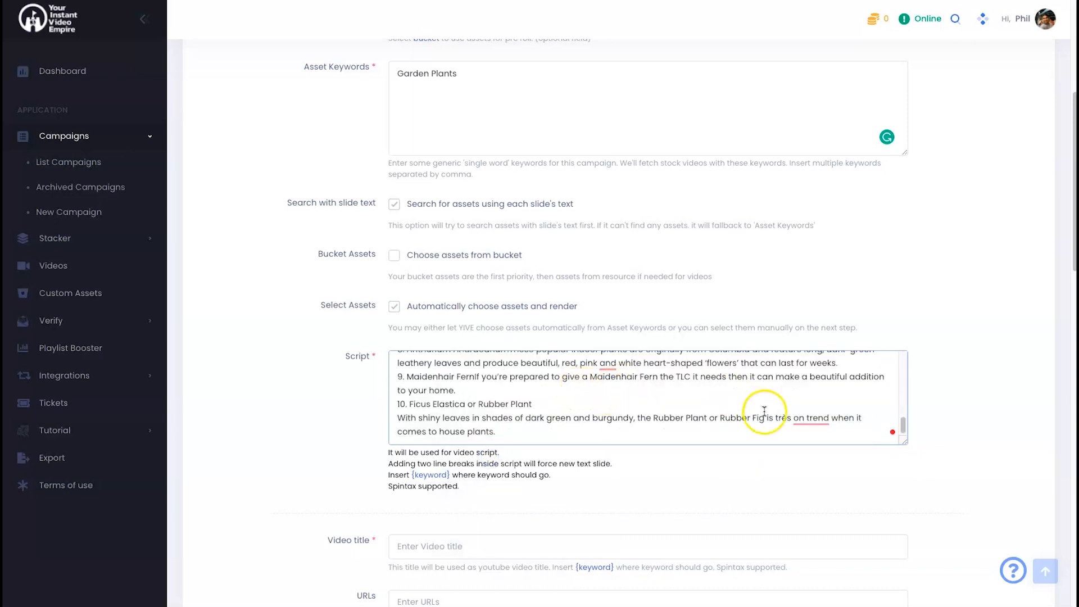
mouse_move(809, 419)
click(814, 448)
mouse_move(607, 369)
click(606, 395)
scroll(584, 389, down, 5)
- Insert a blank line before each of the numbered plants 4 to 10 in the script to separate the slides
scroll(522, 391, up, 12)
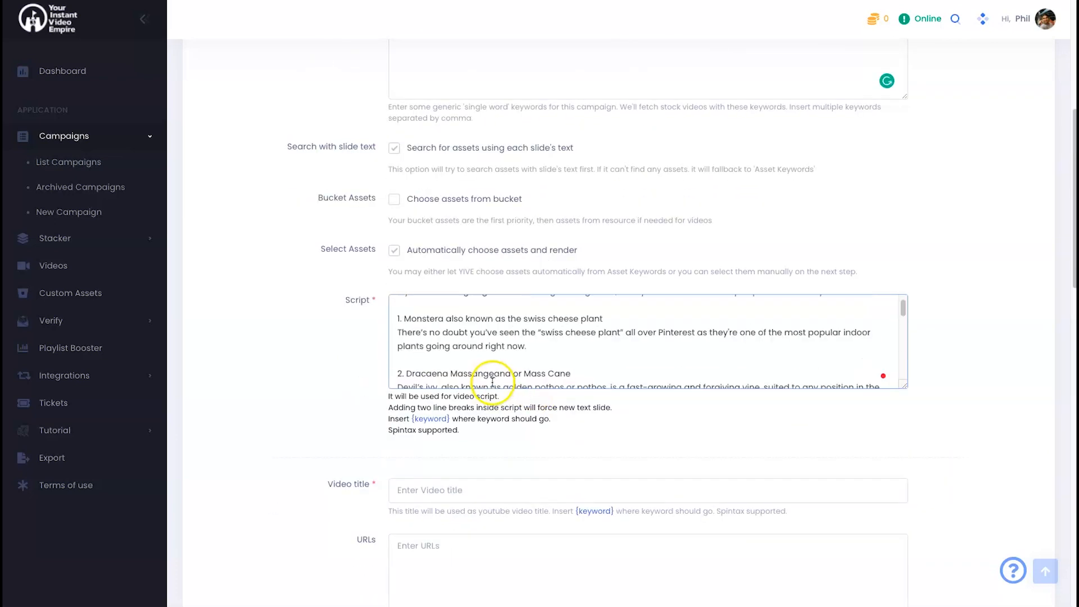
scroll(506, 349, up, 1)
drag(380, 400, 582, 410)
click(583, 409)
scroll(586, 404, up, 1)
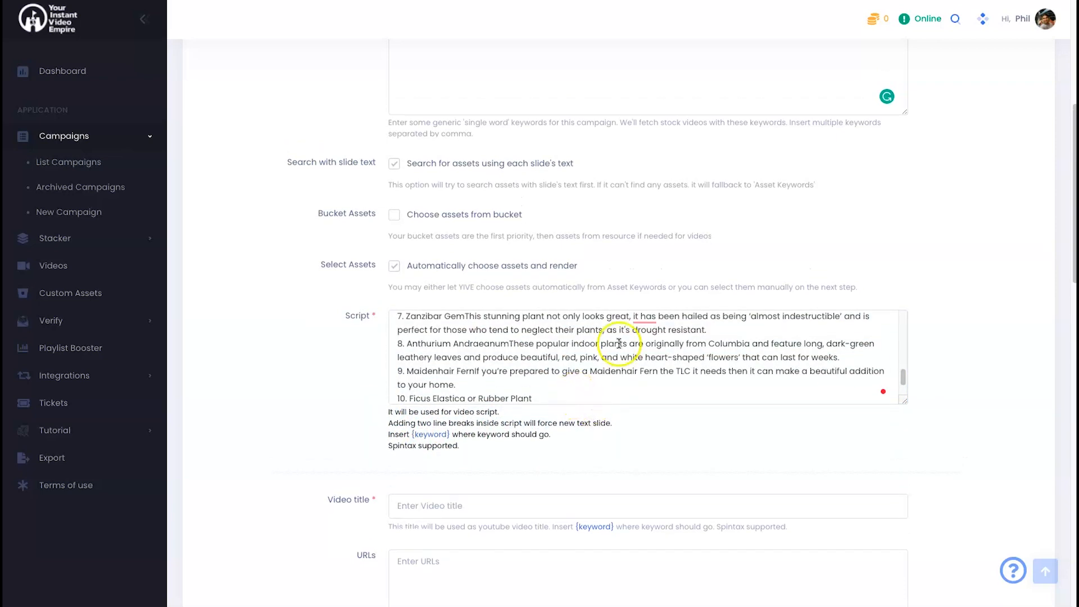
scroll(662, 344, up, 6)
scroll(612, 420, up, 2)
click(599, 445)
key(Down)
key(Down)
key(Down)
key(Down)
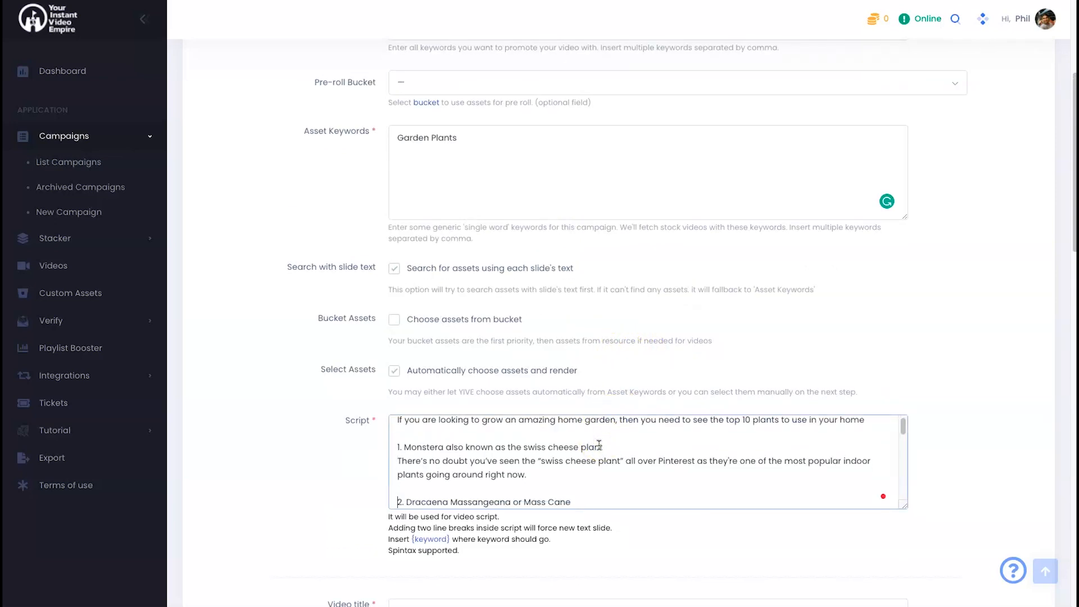
key(Down)
key(Down)
key(Down)
key(Down)
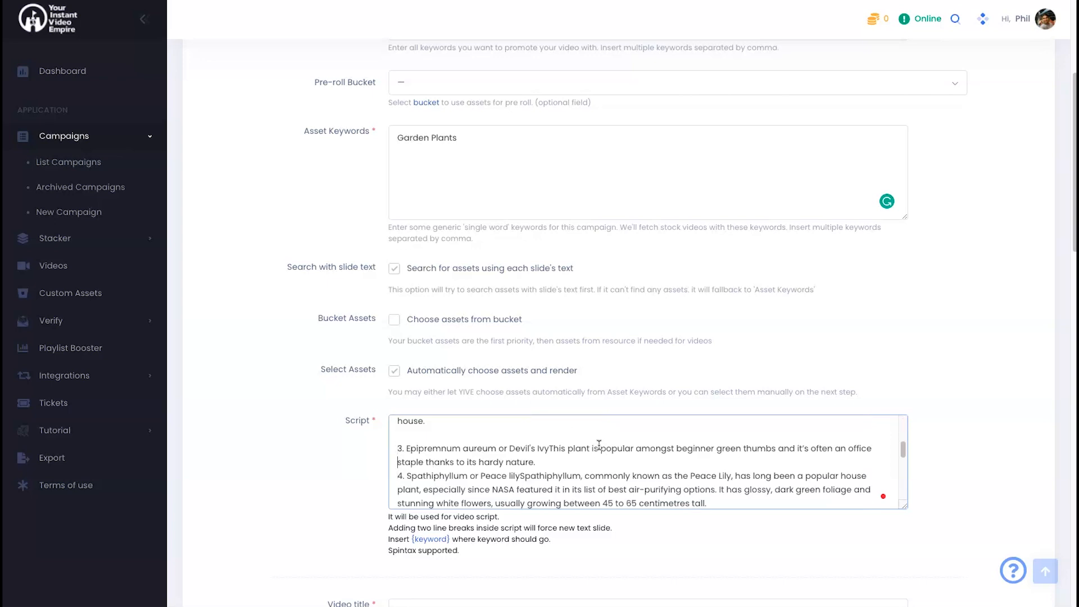
key(Return)
key(Down)
key(Down)
key(Down)
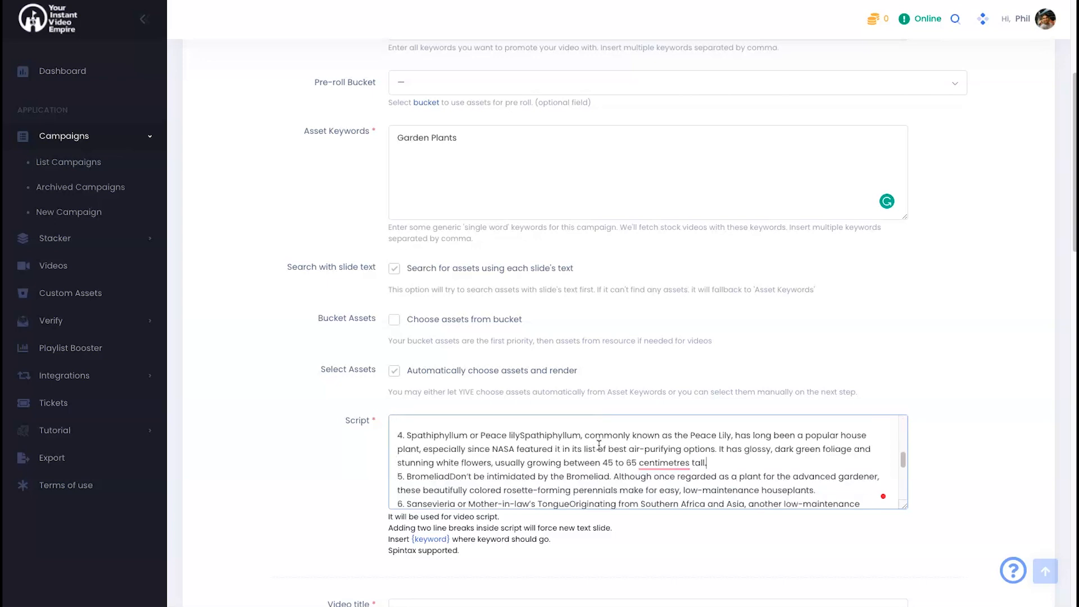
key(Return)
key(Down)
key(Return)
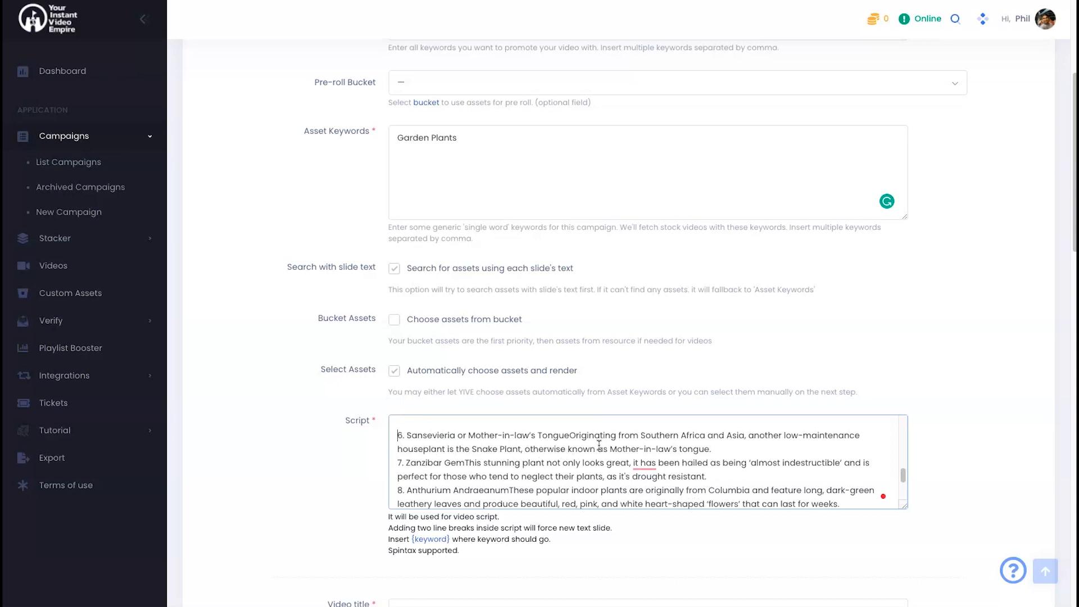
key(Return)
key(Return)
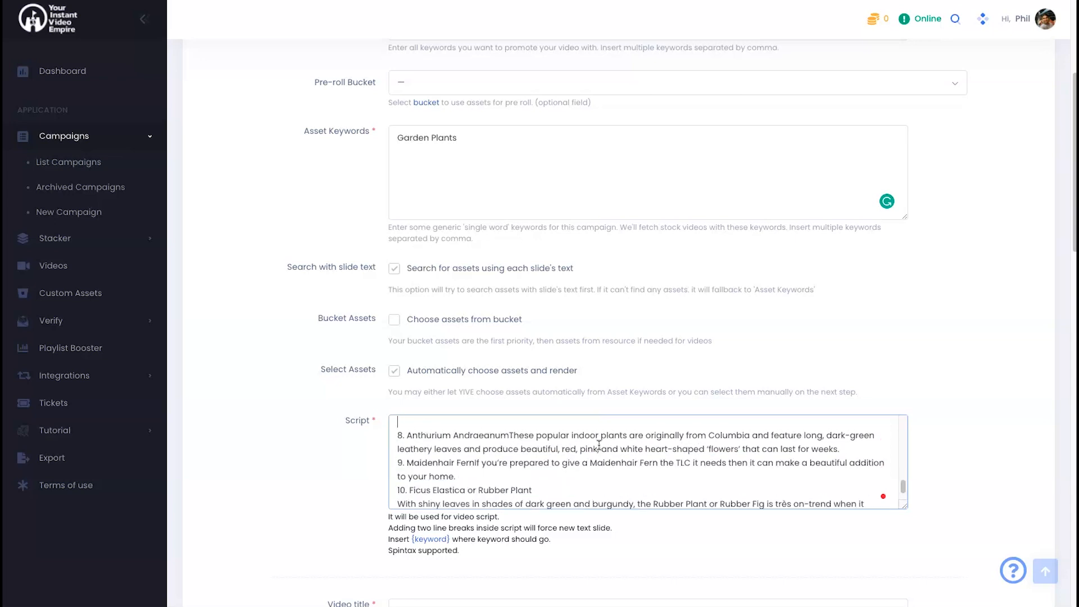
key(Return)
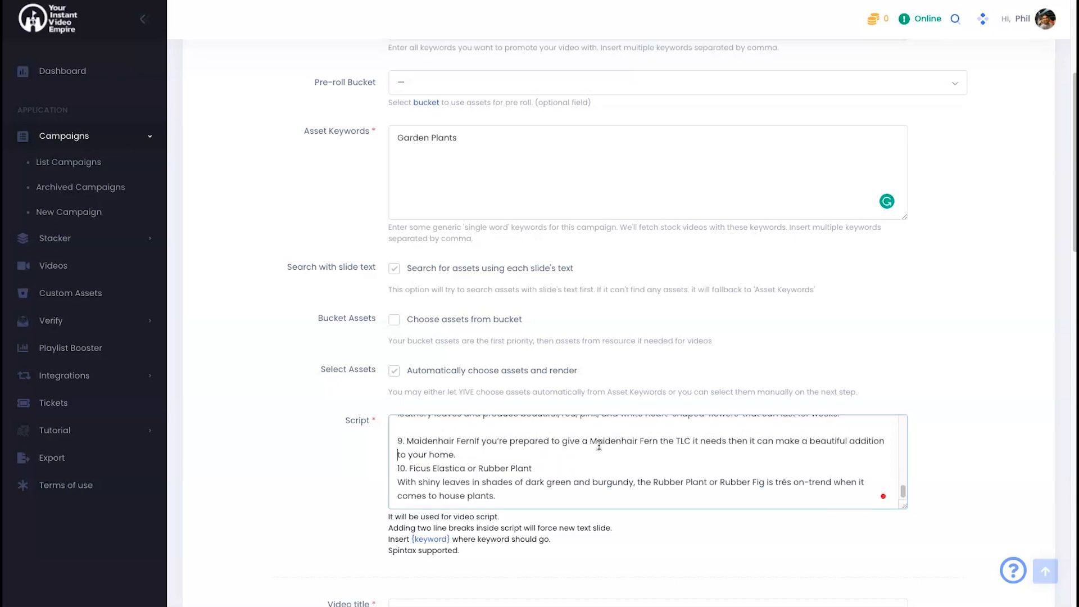
key(Return)
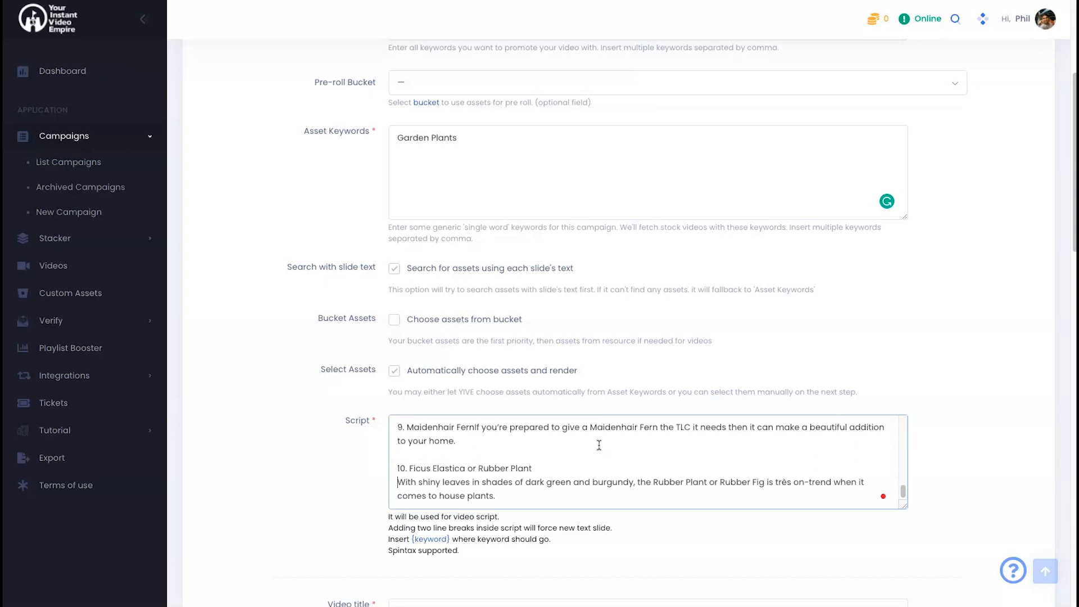
- Review the spacing between the numbered plants throughout the script and the asset settings above it
key(Up)
key(Up)
key(Up)
key(Up)
key(Up)
key(Up)
key(Up)
key(Up)
key(Up)
key(Up)
key(Up)
key(Up)
key(Up)
key(Up)
key(Up)
key(Up)
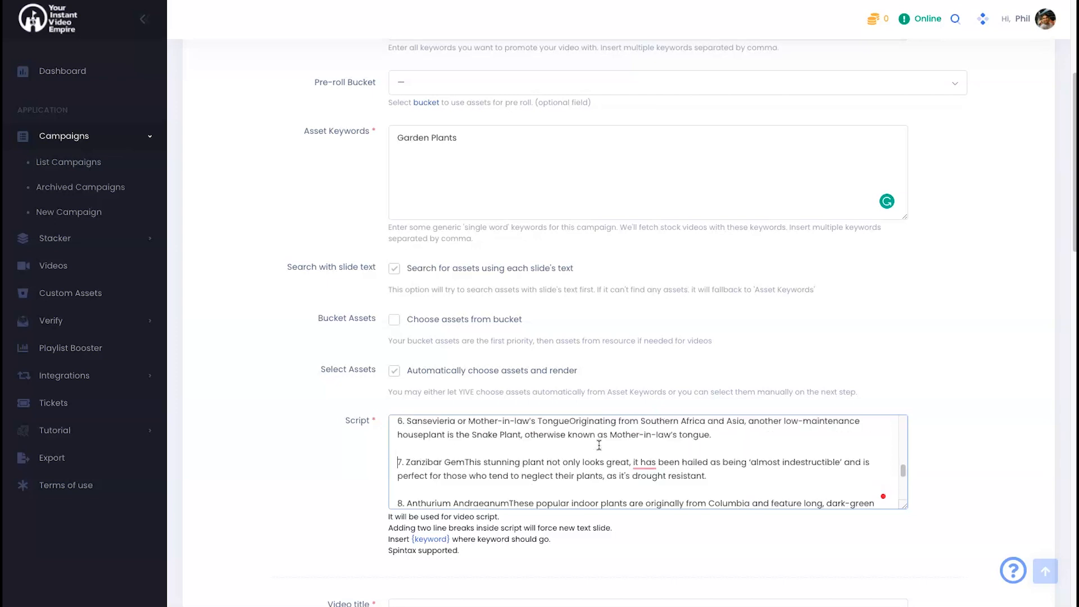
key(Up)
key(Up)
key(Up)
key(Up)
key(Up)
key(Up)
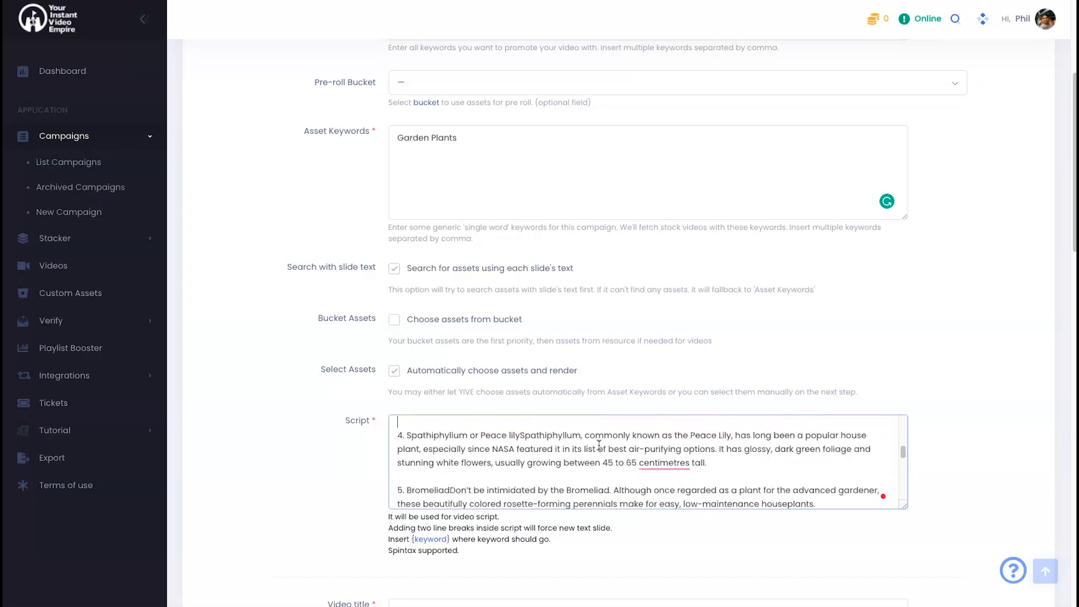
key(Up)
key(Up)
key(Up)
key(Up)
key(Up)
key(Up)
key(Up)
key(Up)
key(Up)
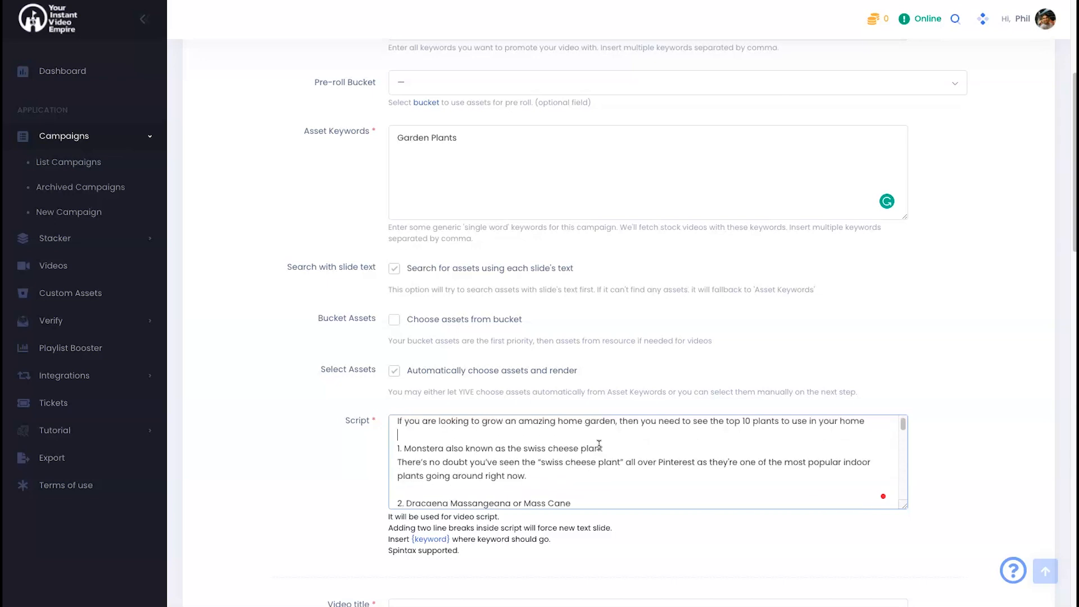
scroll(366, 469, down, 3)
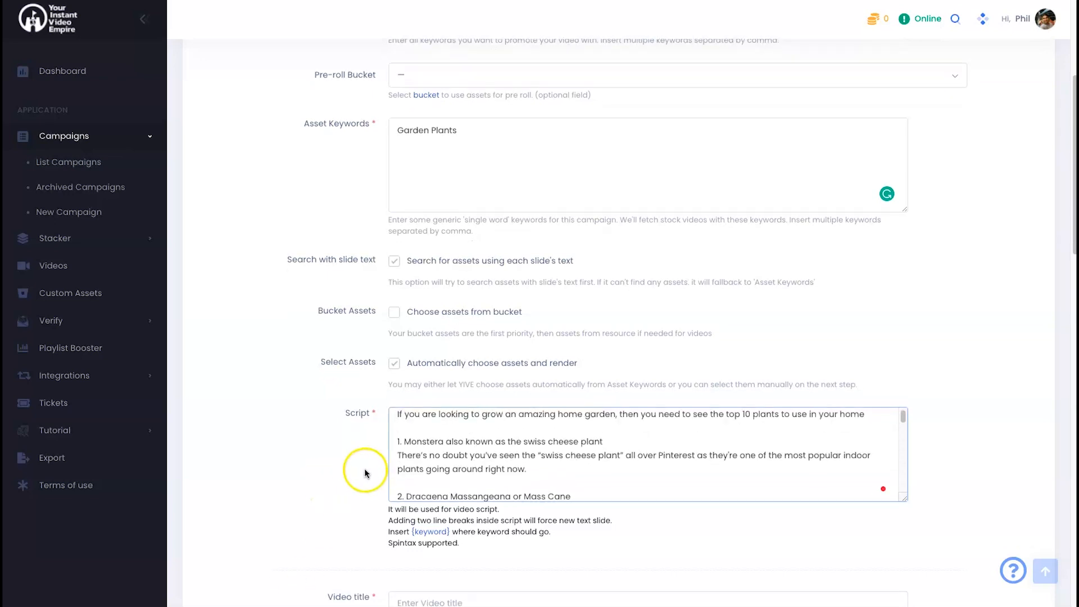
drag(389, 372, 455, 373)
click(453, 372)
scroll(439, 169, up, 7)
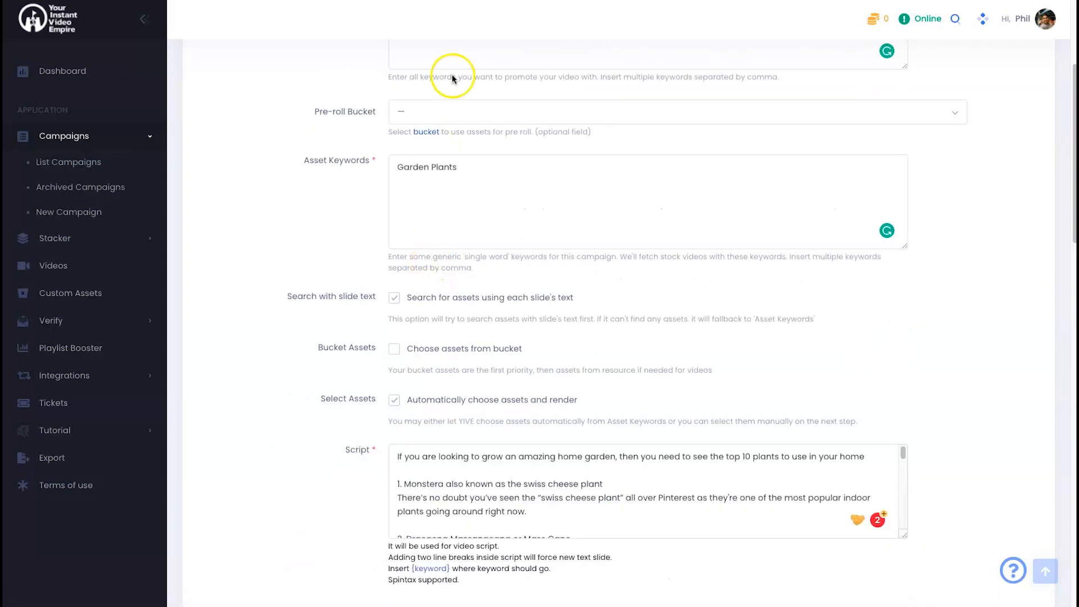
scroll(446, 229, down, 7)
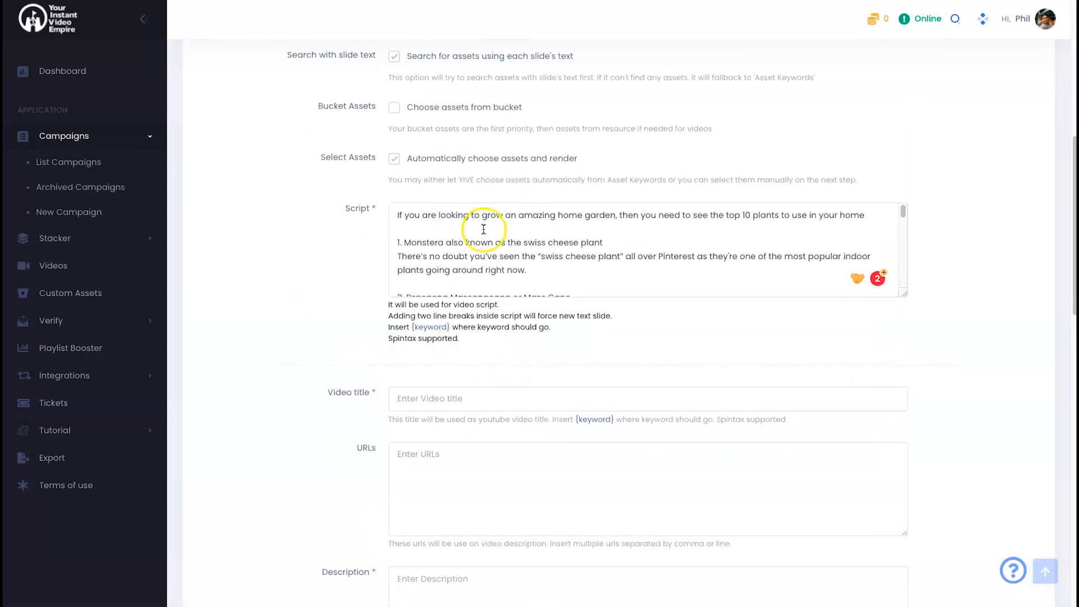
scroll(484, 229, down, 10)
- Enter "Garden Plants" as both the video title and the video description
click(472, 399)
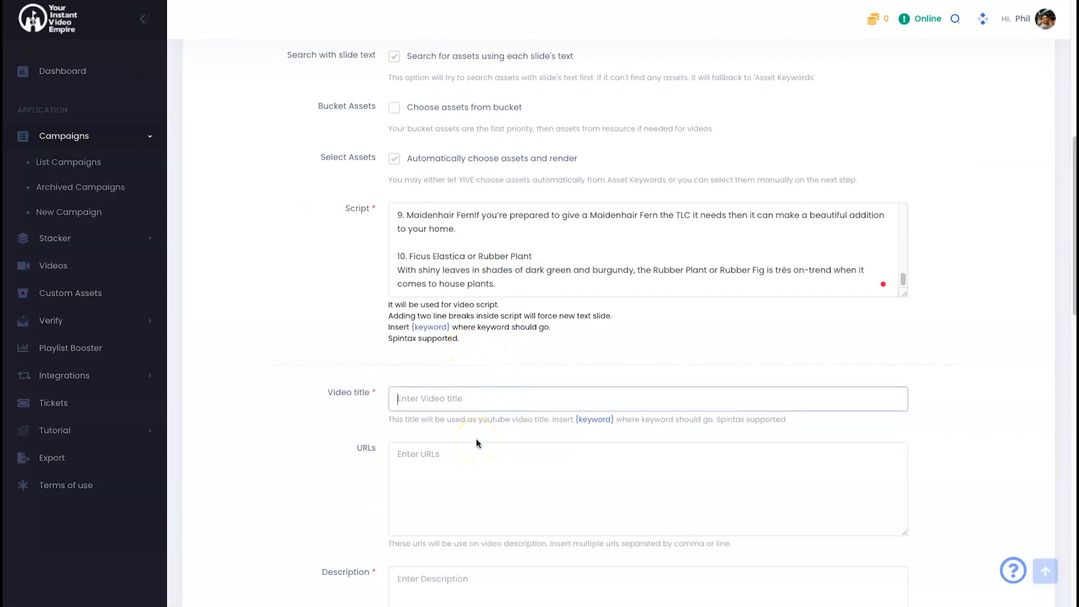
drag(328, 392, 375, 392)
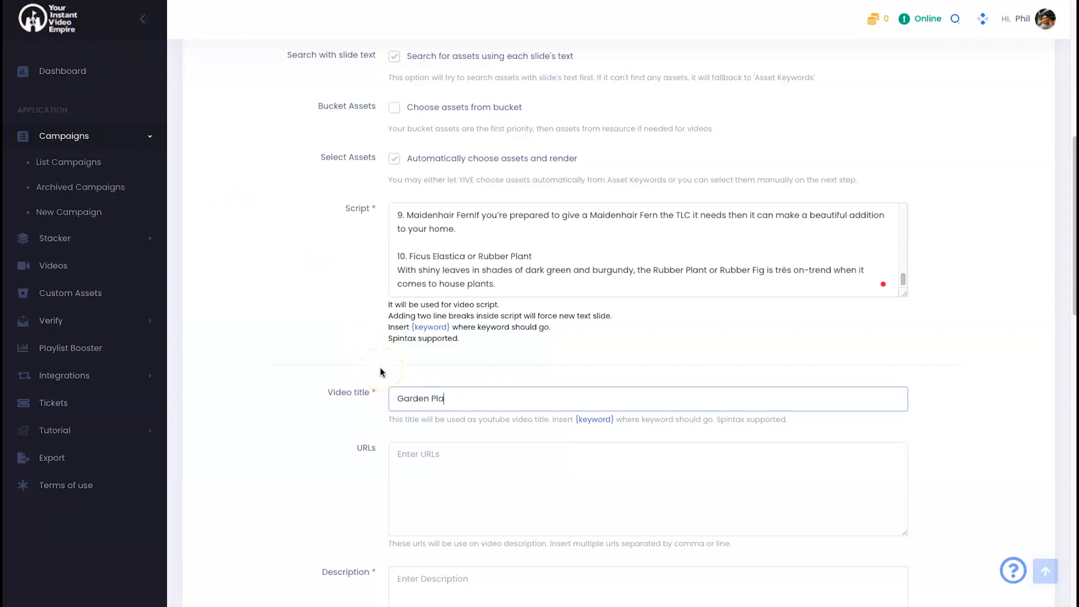
scroll(494, 419, down, 4)
click(465, 403)
text(Garden Plants)
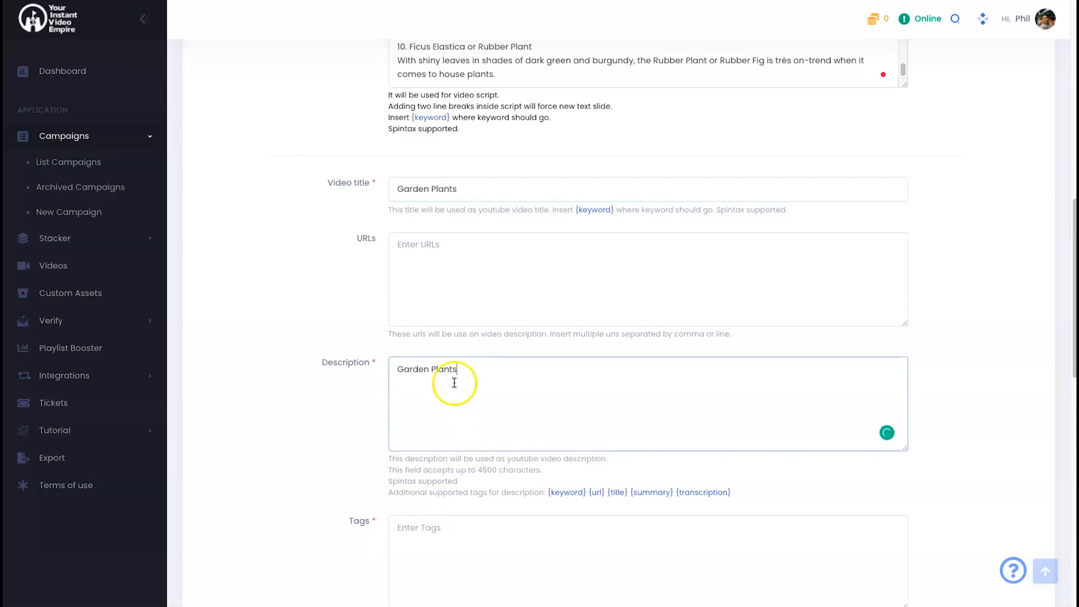
- Enter "Garden Plants" as the video's tags
scroll(458, 444, down, 3)
click(476, 374)
text(Garden)
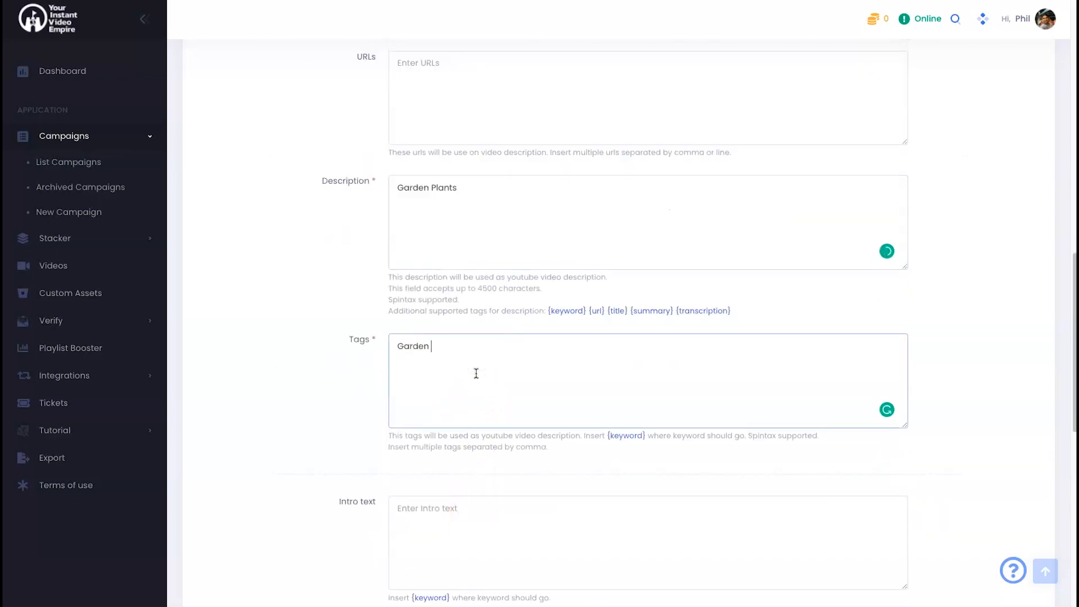
- Save the campaign's content settings and proceed to the Customize stage
scroll(449, 388, down, 3)
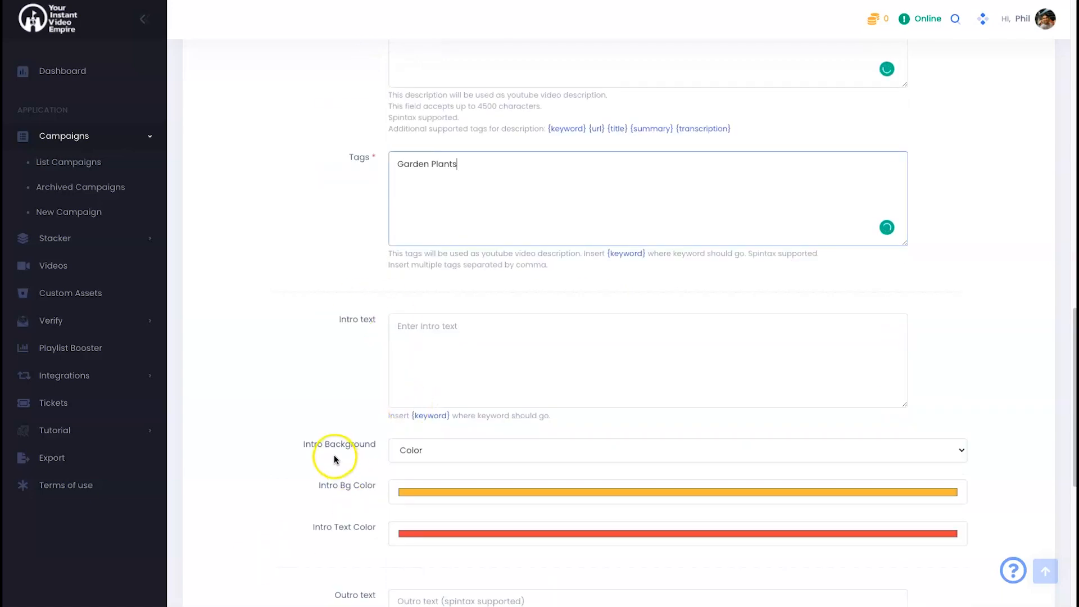
scroll(334, 454, down, 4)
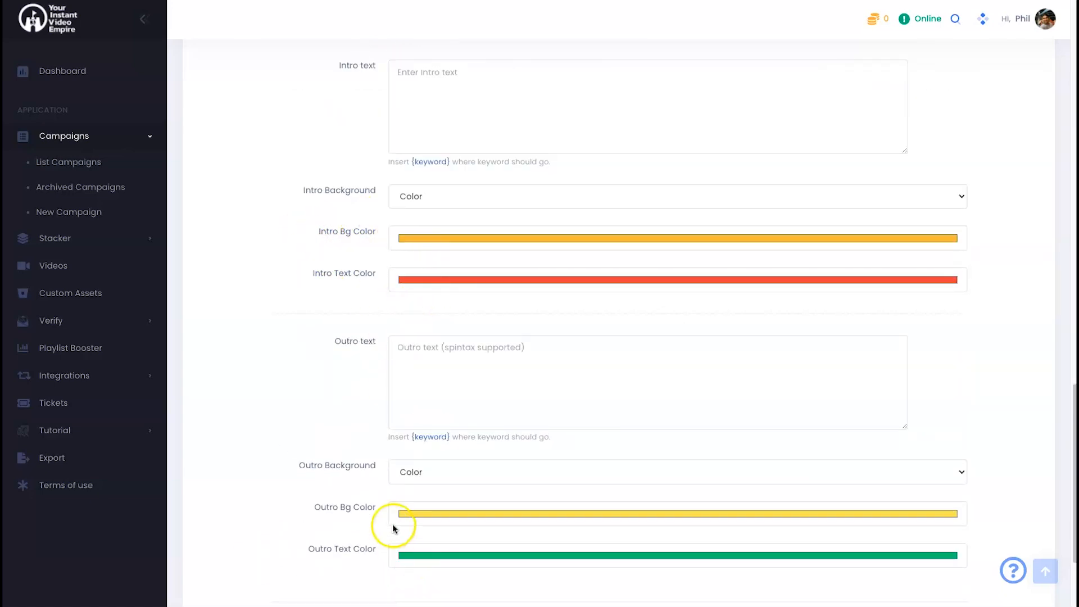
scroll(392, 523, down, 3)
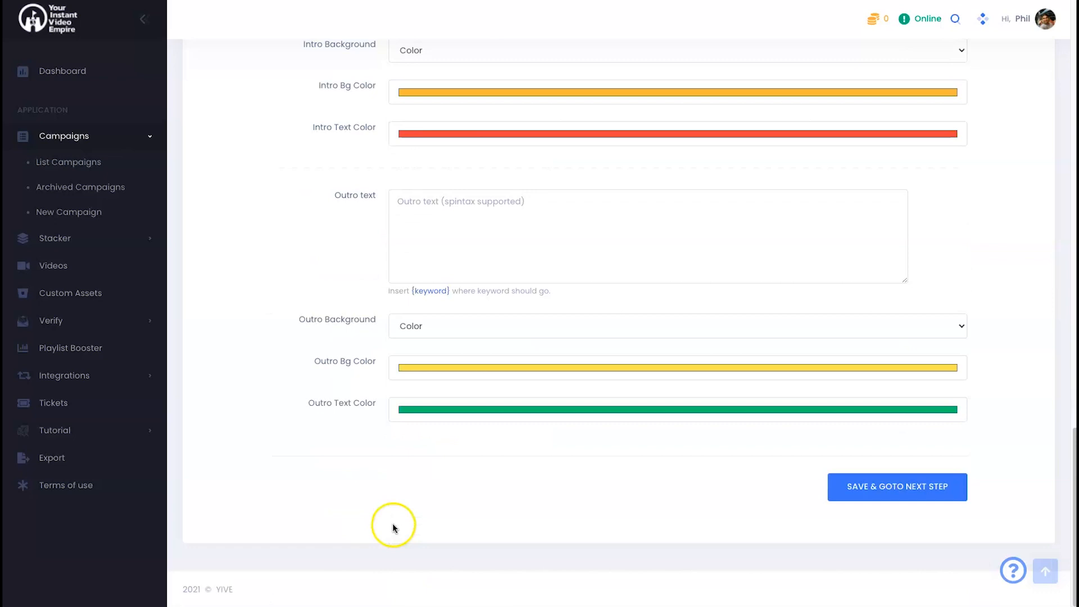
click(911, 493)
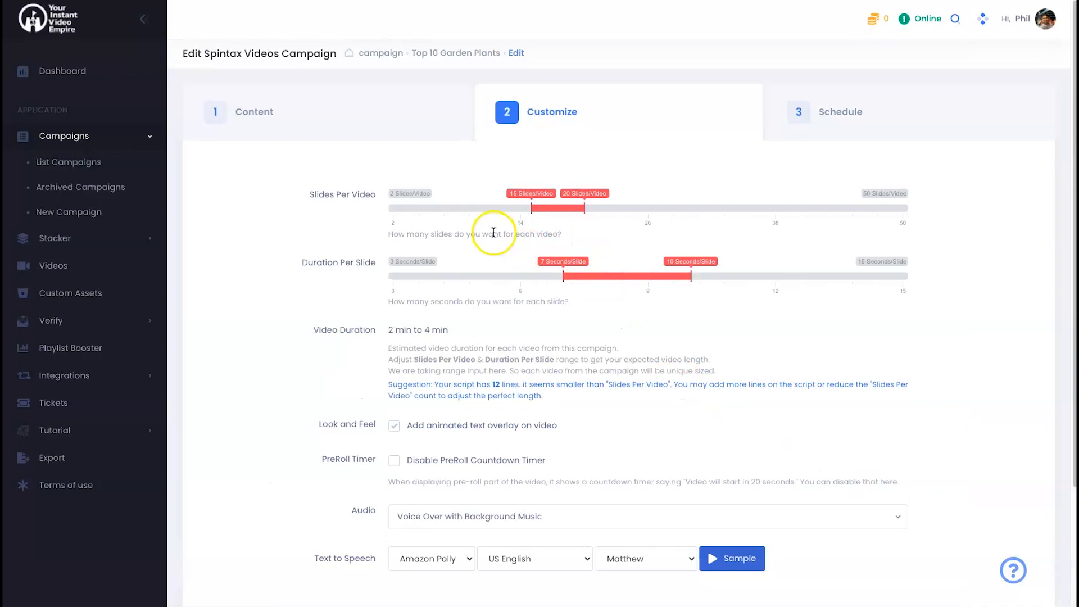
- Set the minimum slides per video to 10 and the duration per slide to a range of 6 to 12 seconds
click(472, 211)
drag(471, 212, 482, 210)
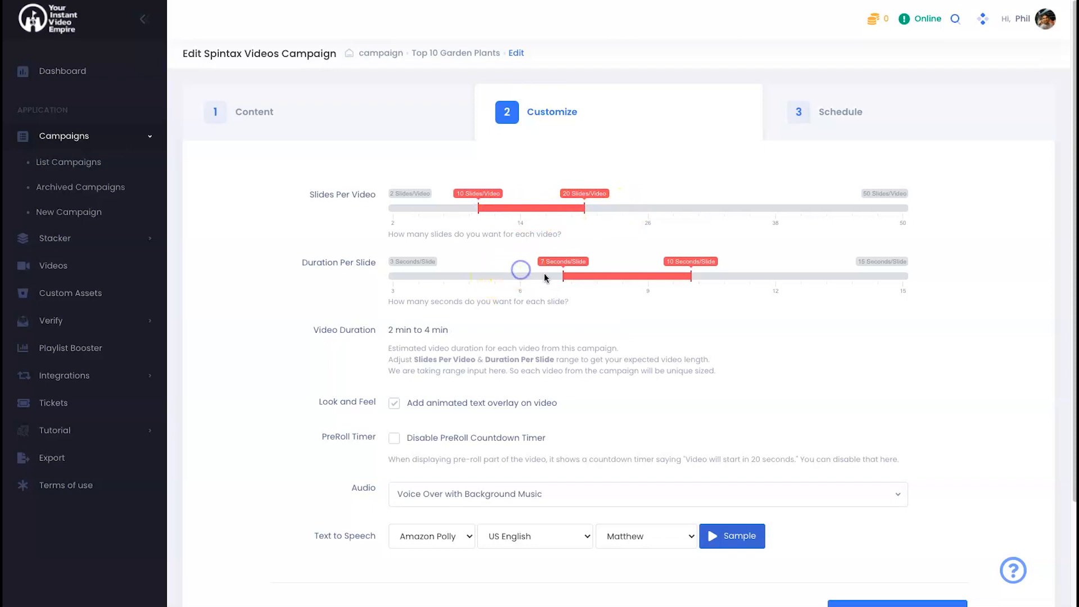
drag(563, 276, 520, 277)
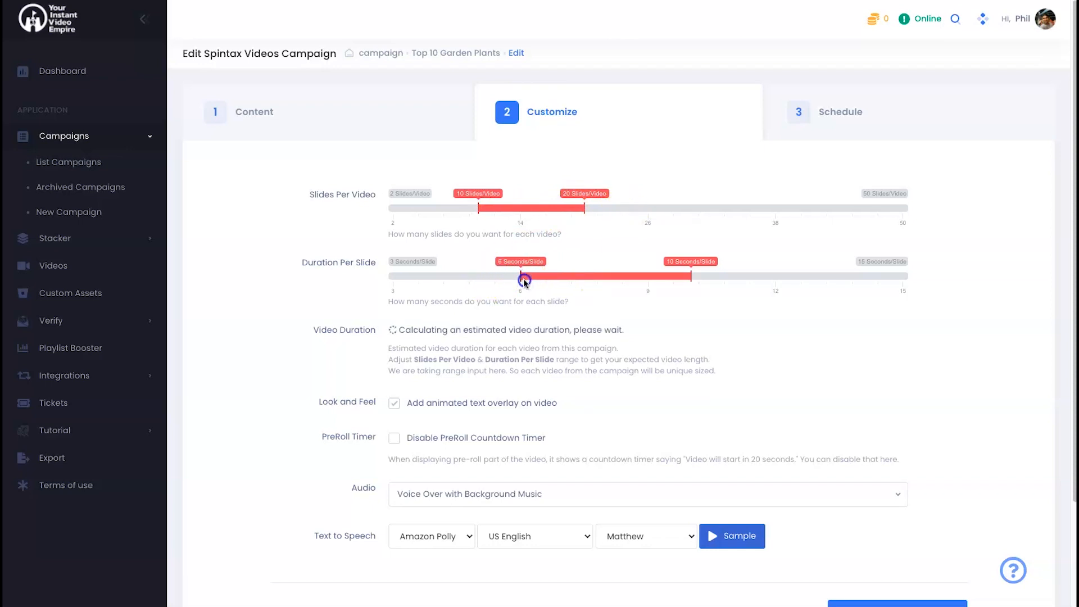
click(737, 276)
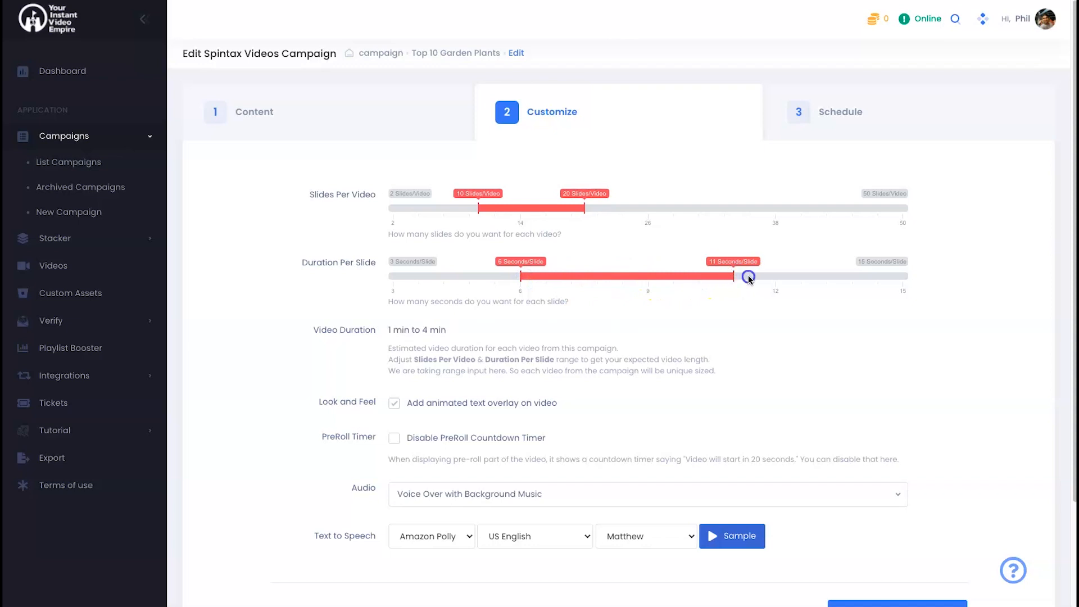
click(780, 278)
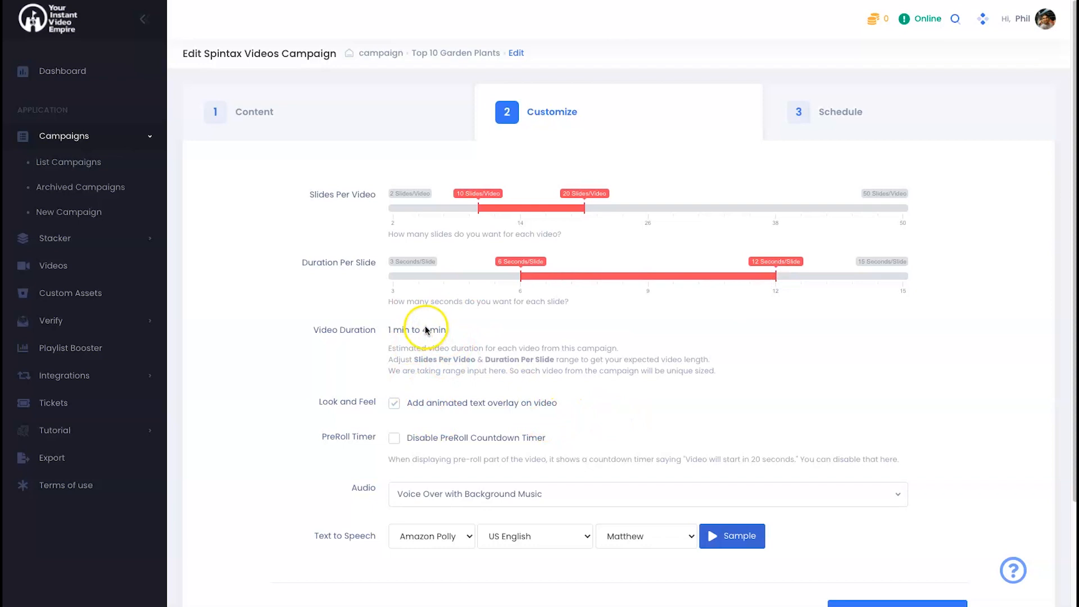
scroll(646, 370, down, 3)
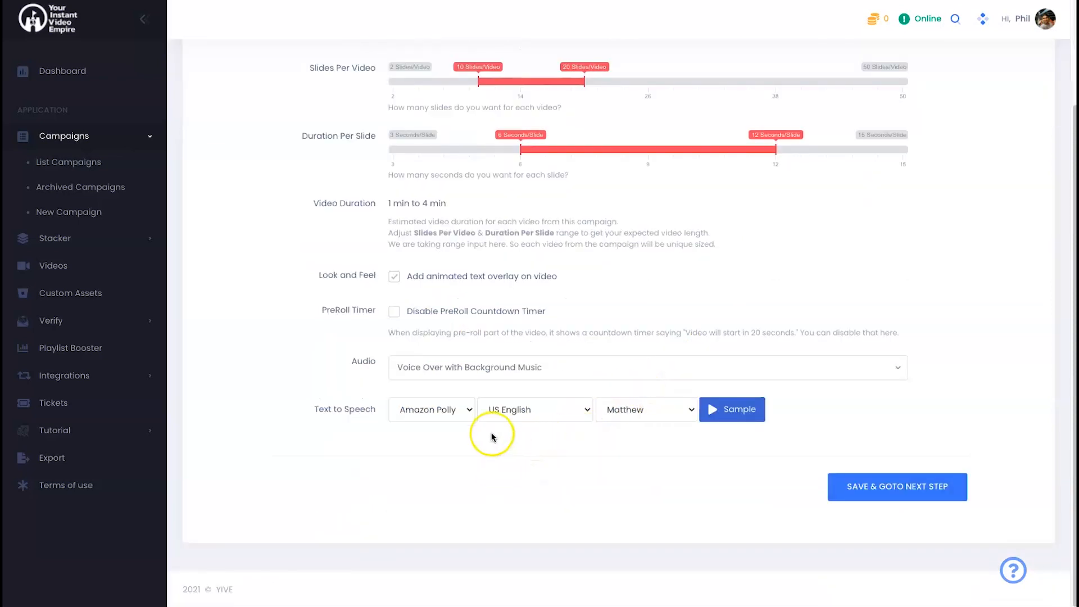
click(459, 419)
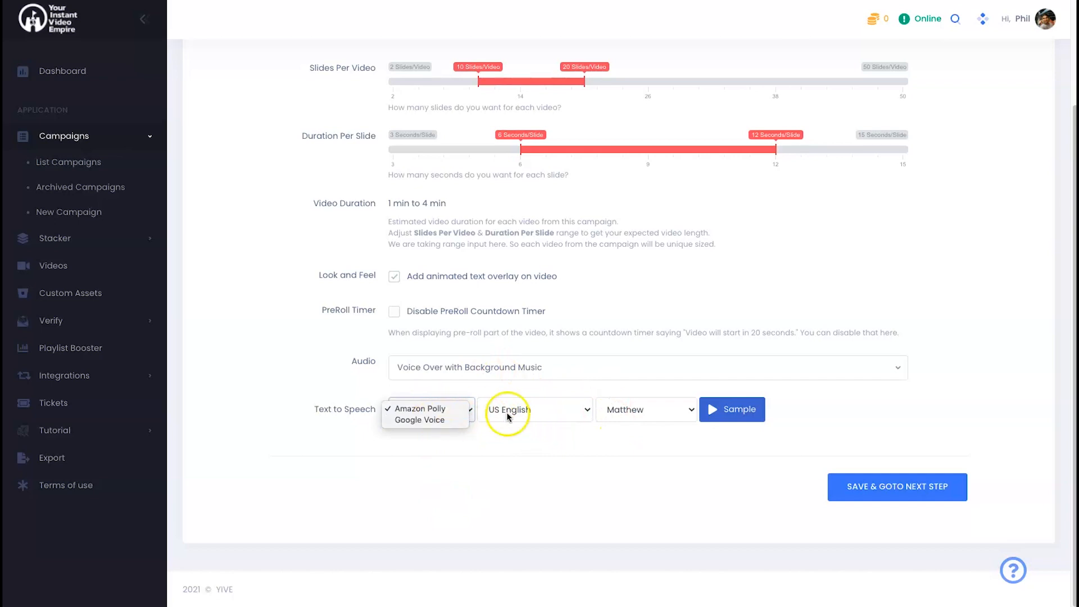
click(530, 435)
click(496, 375)
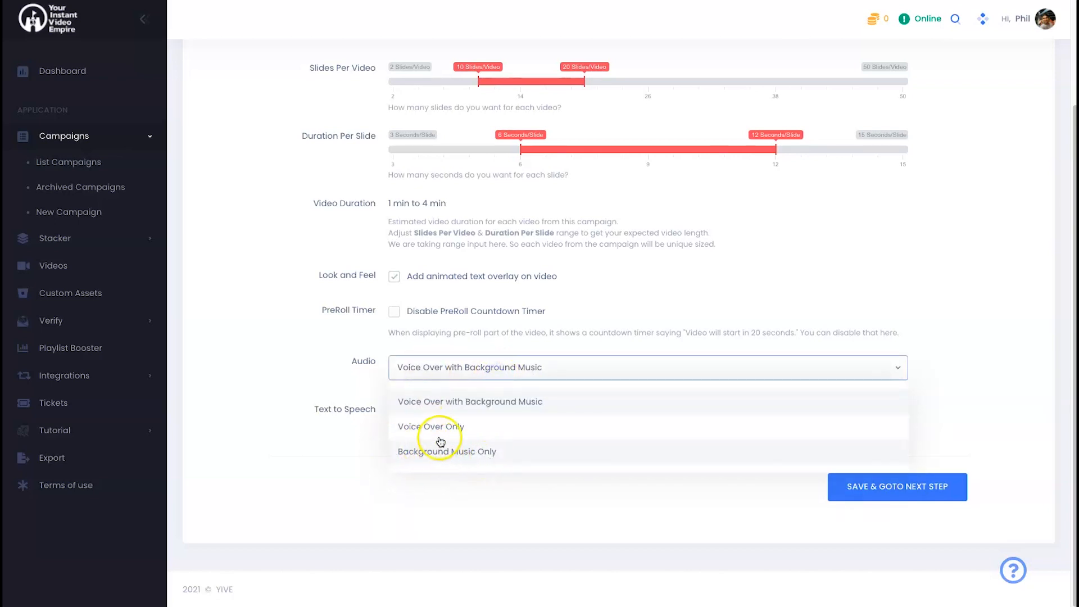
click(545, 484)
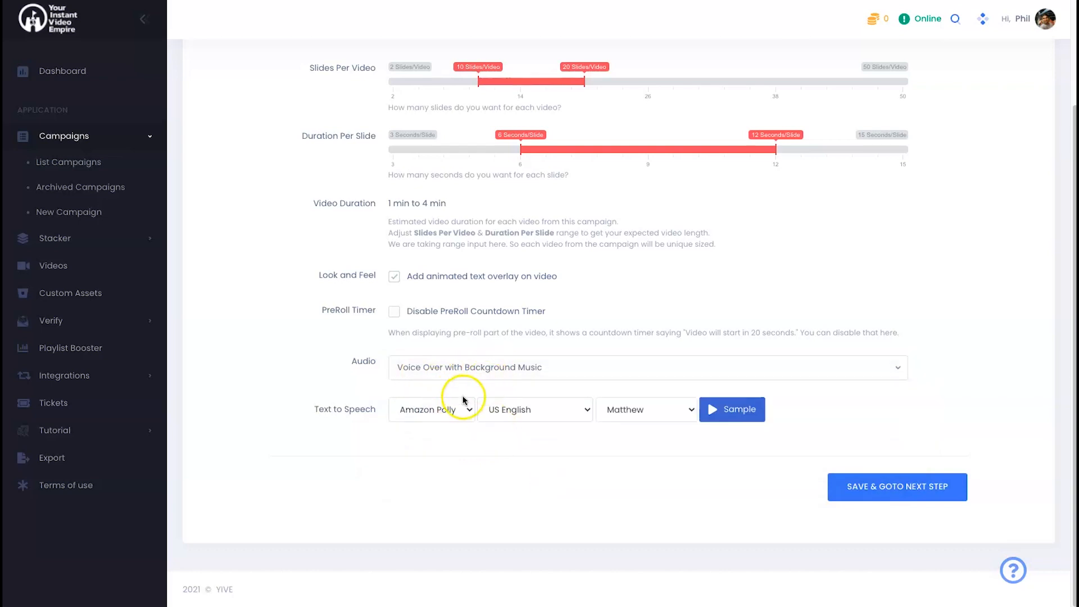
click(514, 410)
click(516, 411)
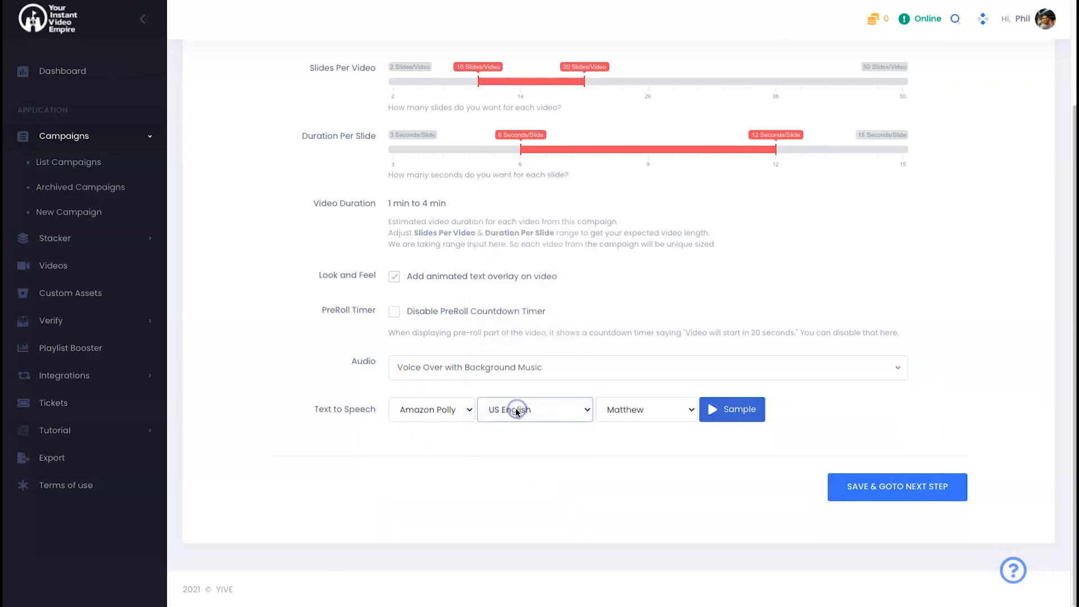
- Set the text-to-speech voice to Ivy, then save the customization settings and proceed to the Schedule stage
click(652, 413)
click(630, 476)
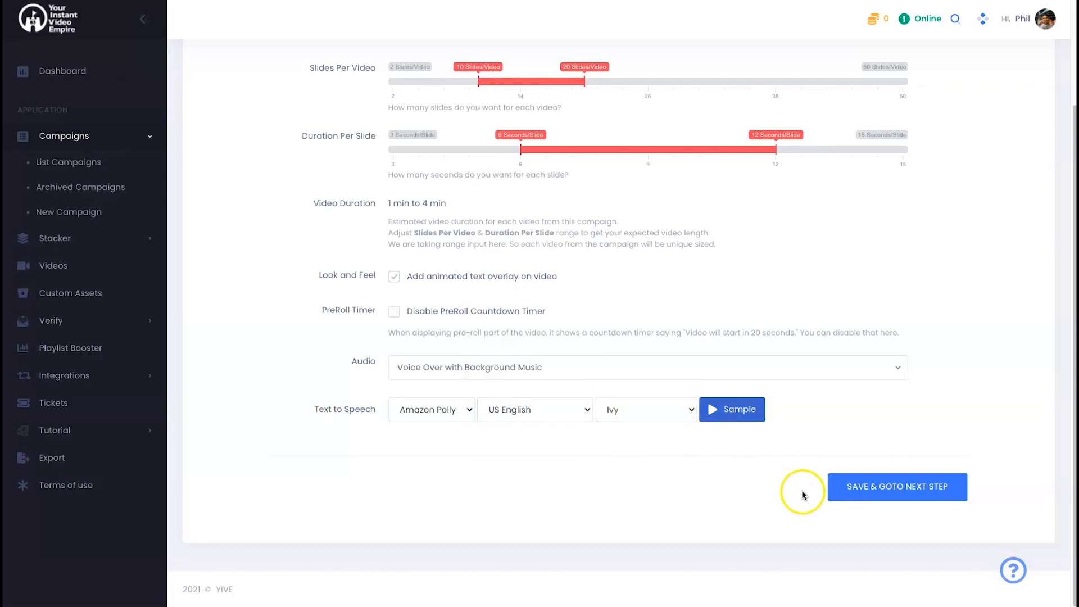
click(905, 492)
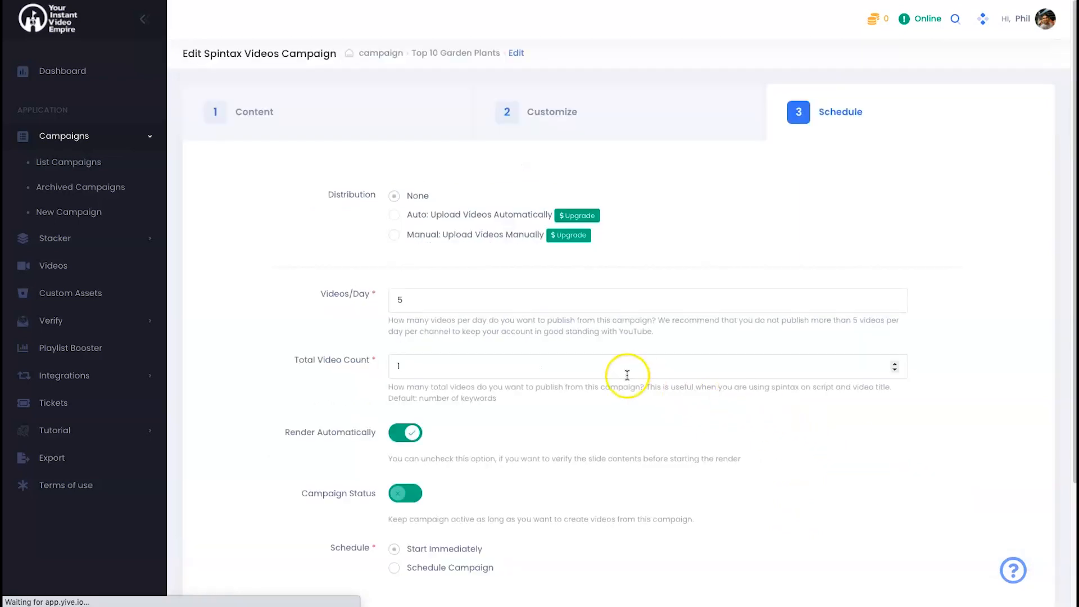
- Schedule the campaign for 1 video per day with distribution set to None, set its status to active and save it
double_click(415, 300)
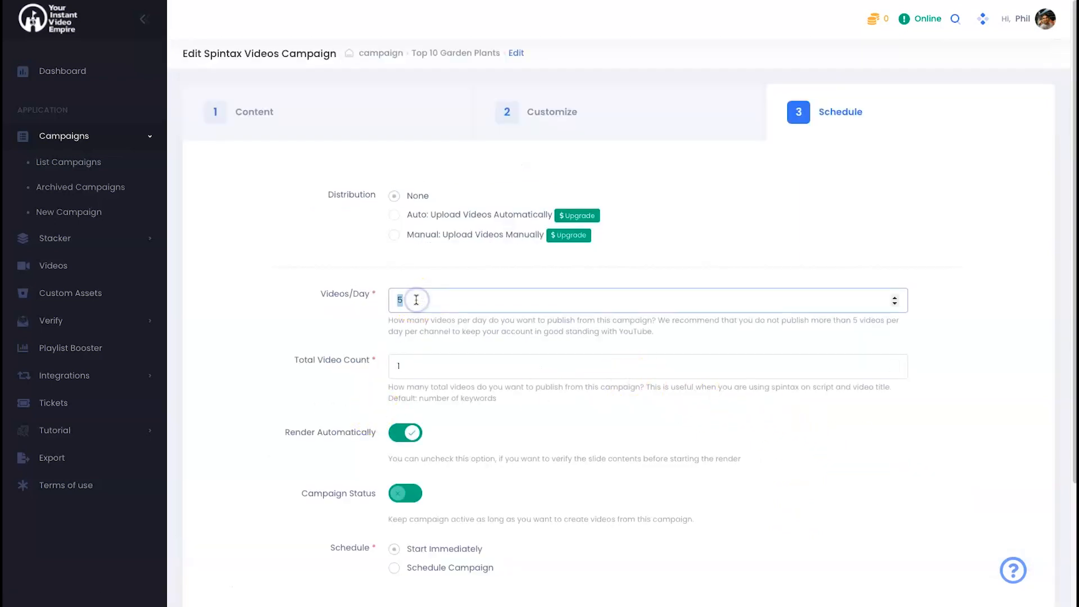
click(450, 270)
click(407, 197)
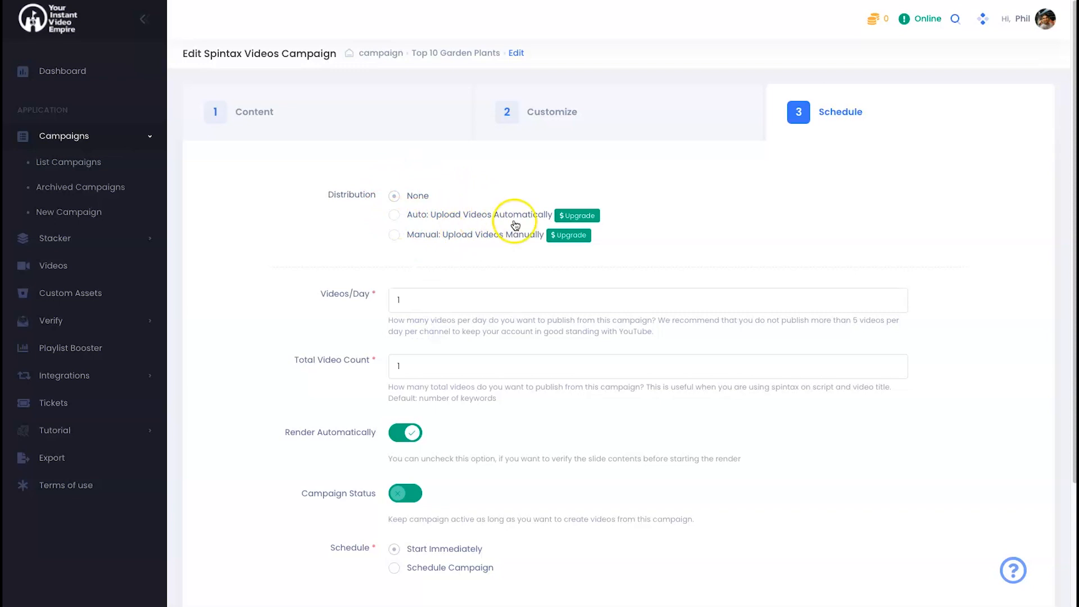
scroll(494, 268, down, 2)
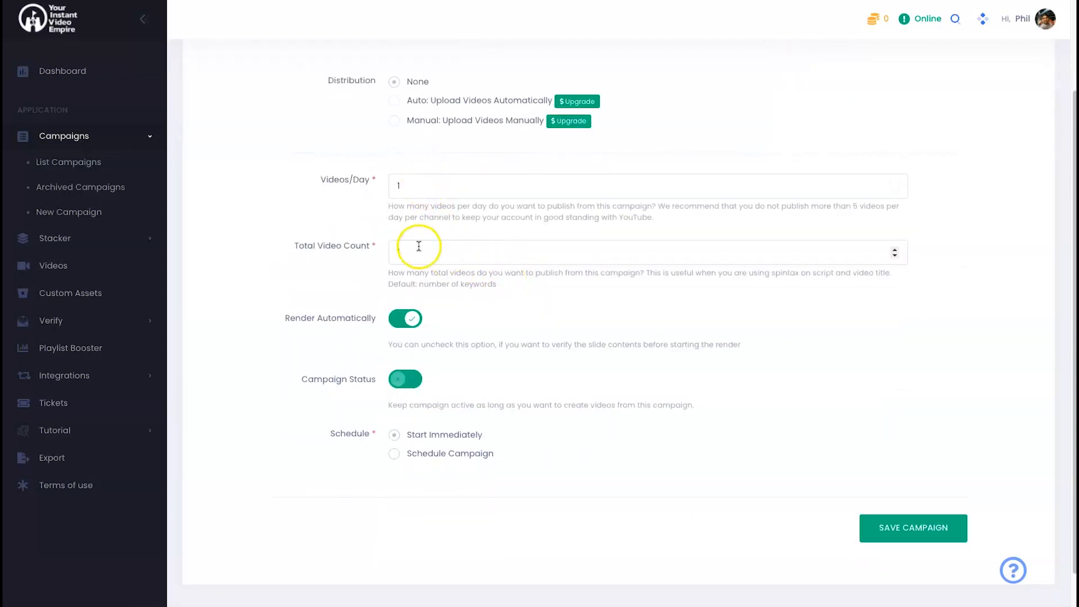
click(400, 374)
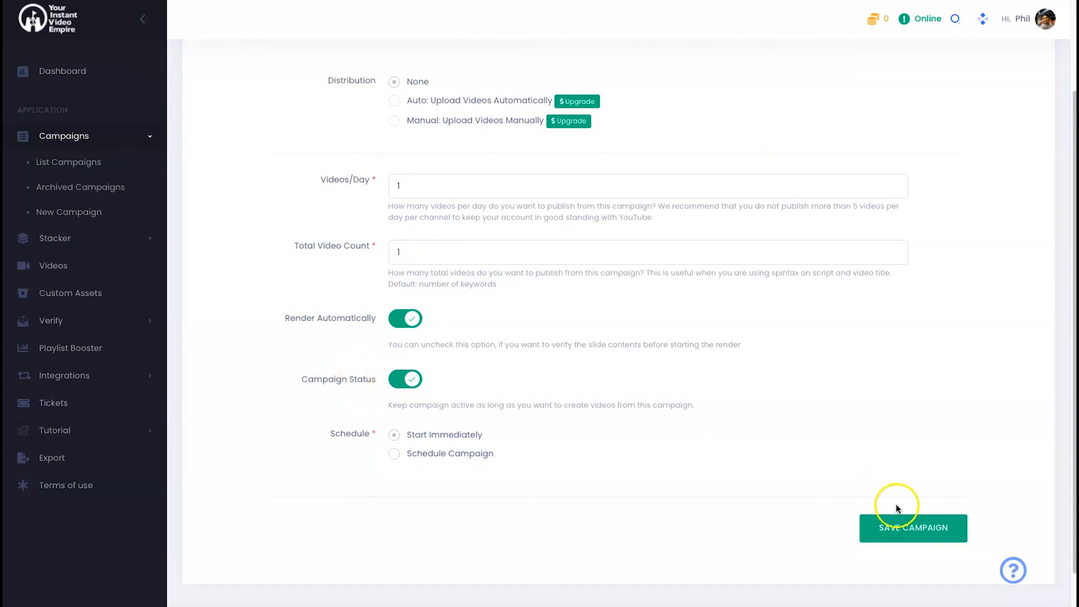
click(901, 528)
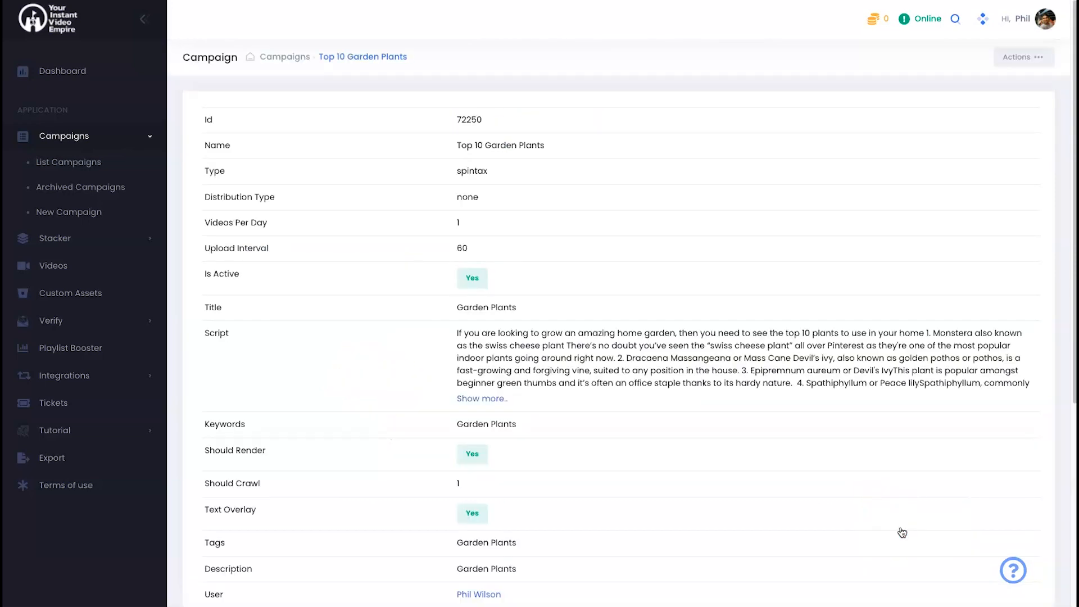
- Look over the saved campaign's details and its video list, and run the campaign immediately
scroll(531, 332, down, 5)
scroll(669, 416, up, 3)
scroll(669, 416, down, 3)
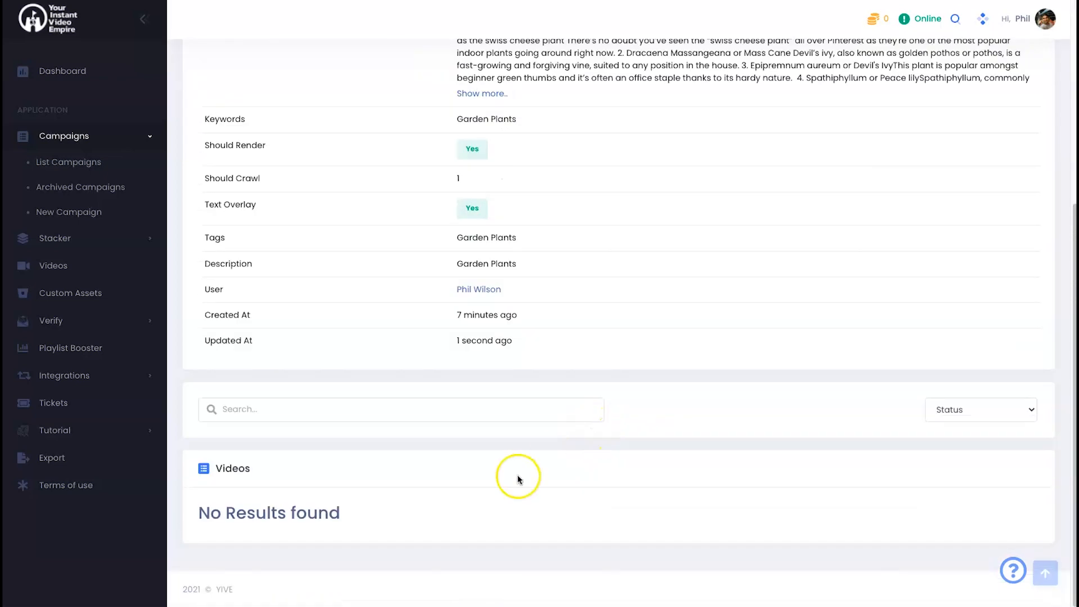
click(465, 502)
scroll(456, 503, up, 5)
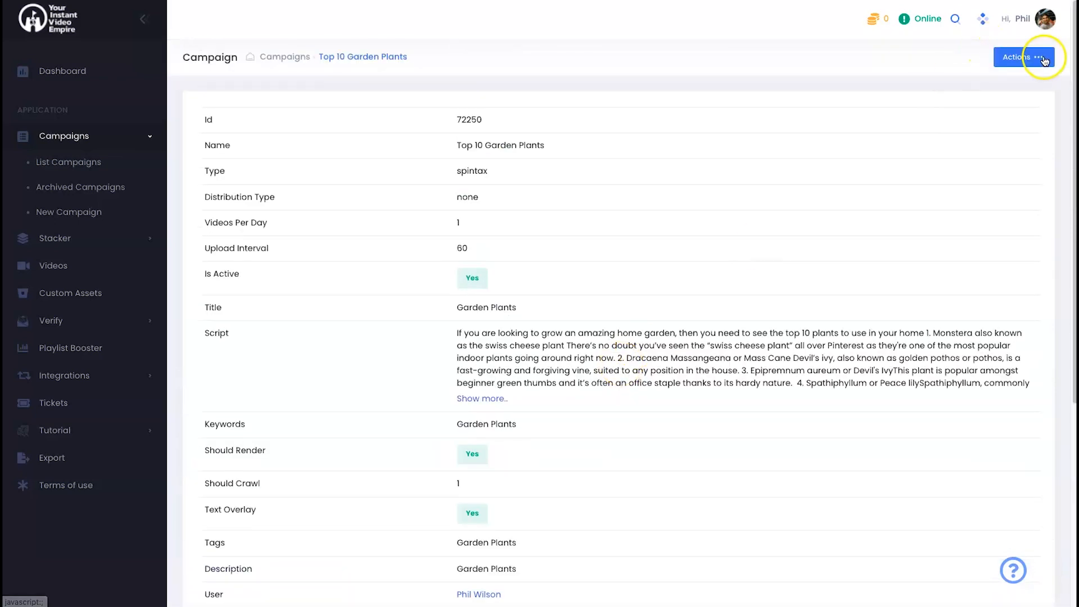
click(1038, 58)
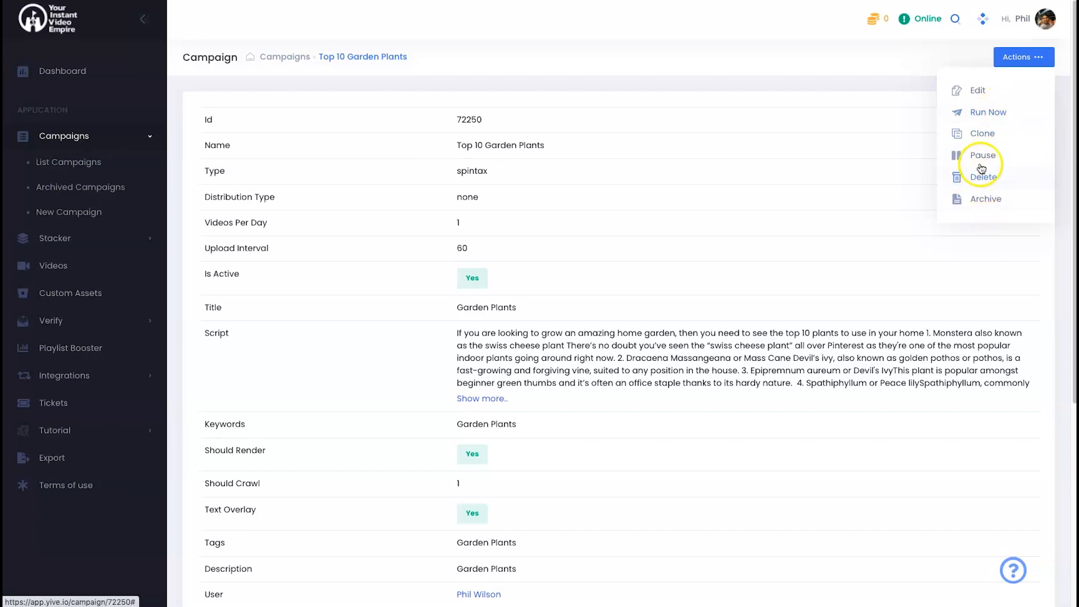
click(987, 113)
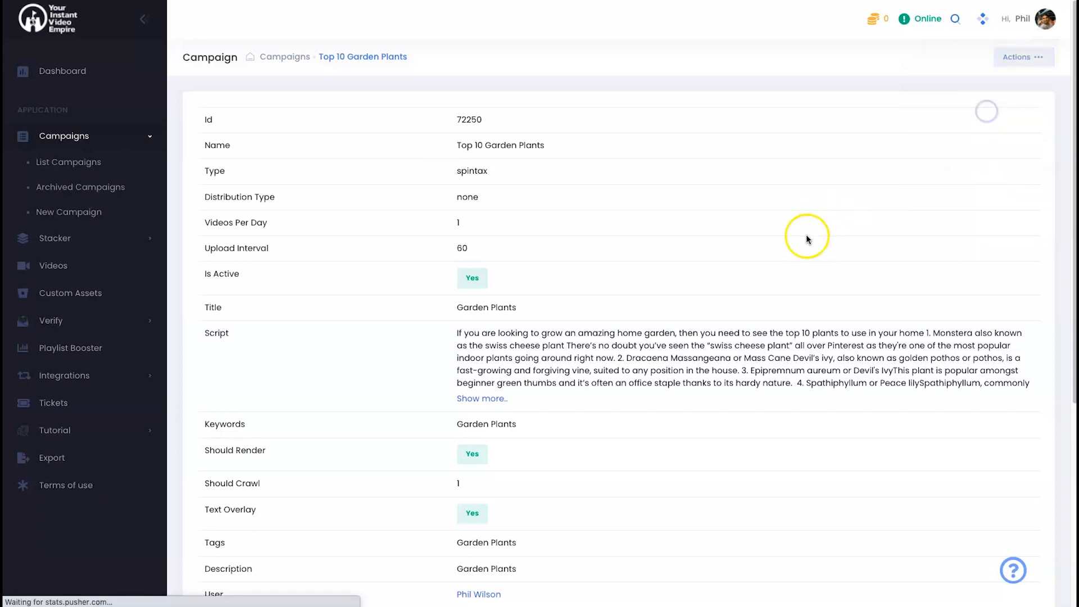
- Open the details page of the campaign's generated Garden Plants video
scroll(803, 327, down, 5)
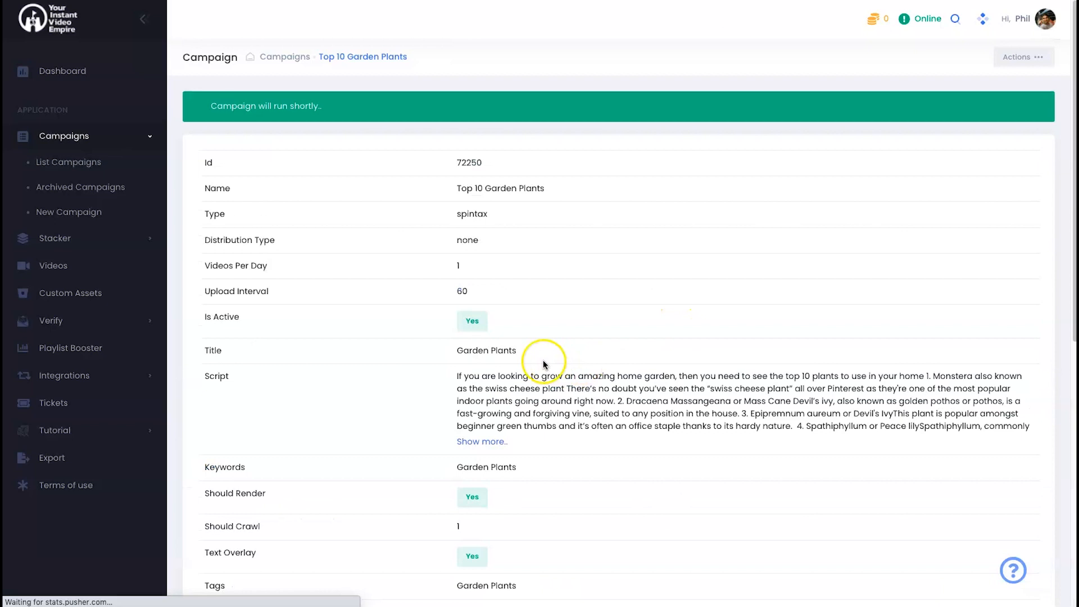
scroll(517, 354, down, 8)
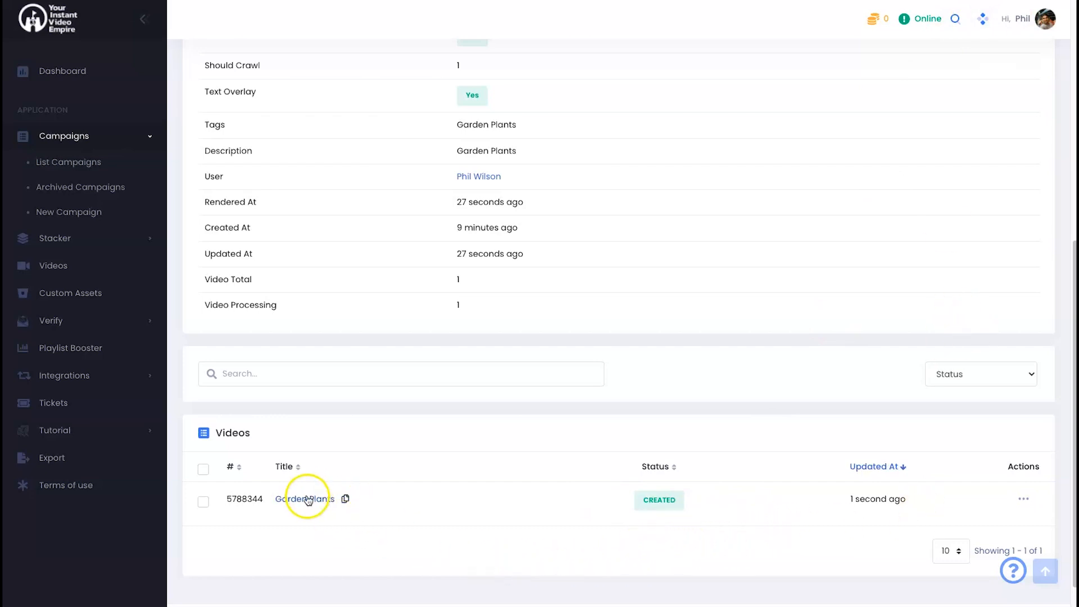
click(1032, 501)
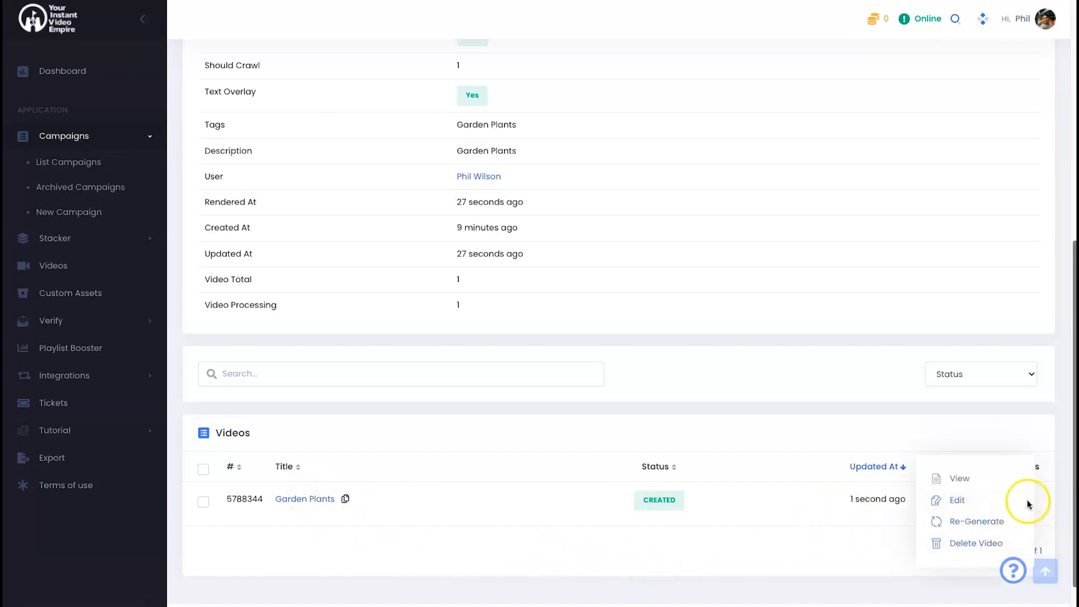
click(975, 481)
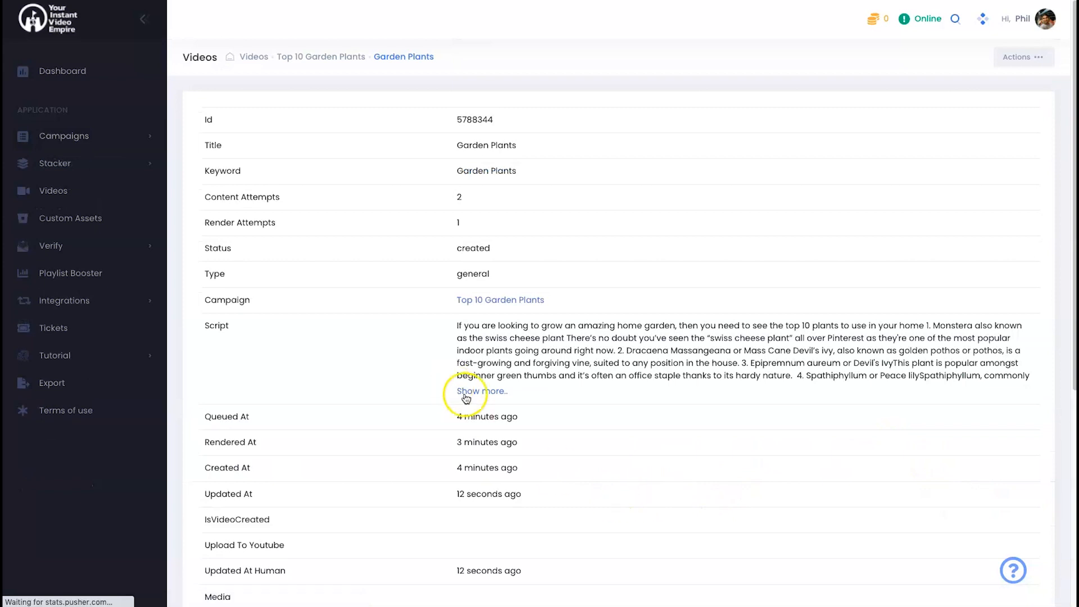
- Mute the system sound and open the rendered Garden Plants video file for playback
scroll(472, 395, down, 5)
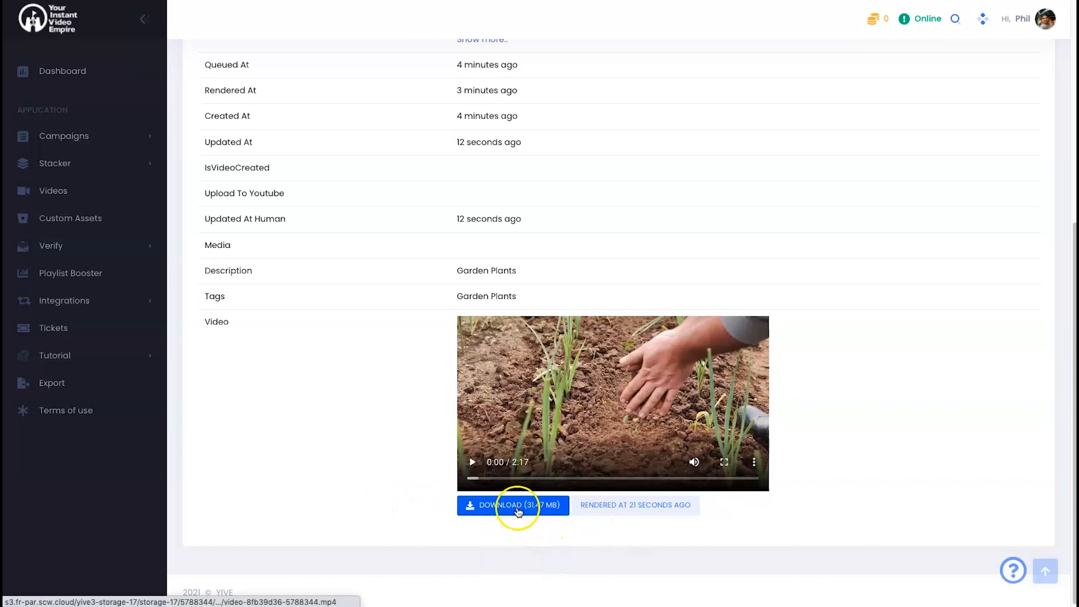
key(XF86AudioMute)
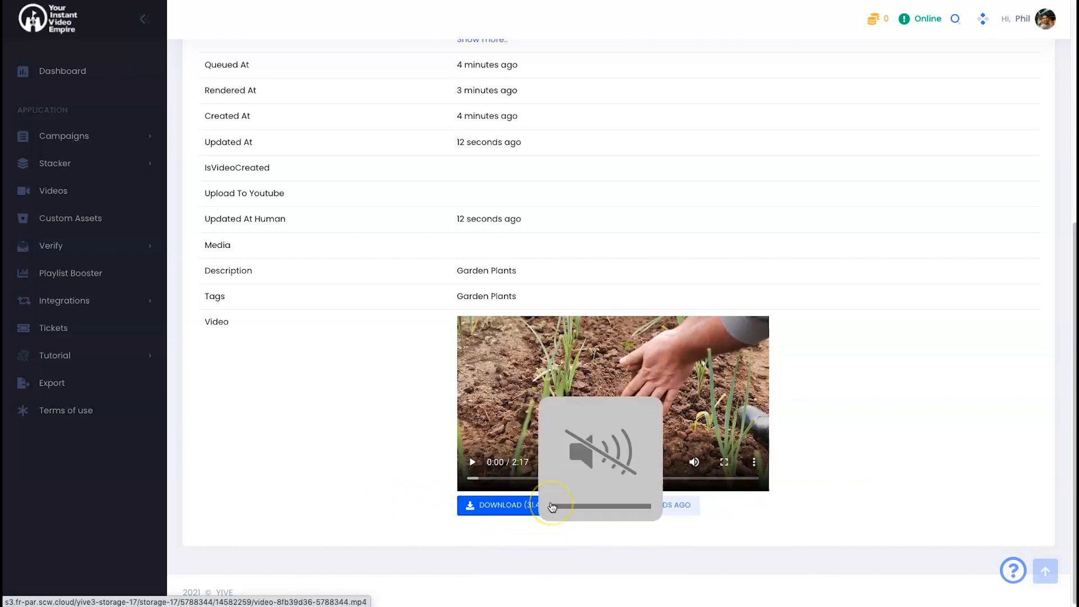
click(518, 508)
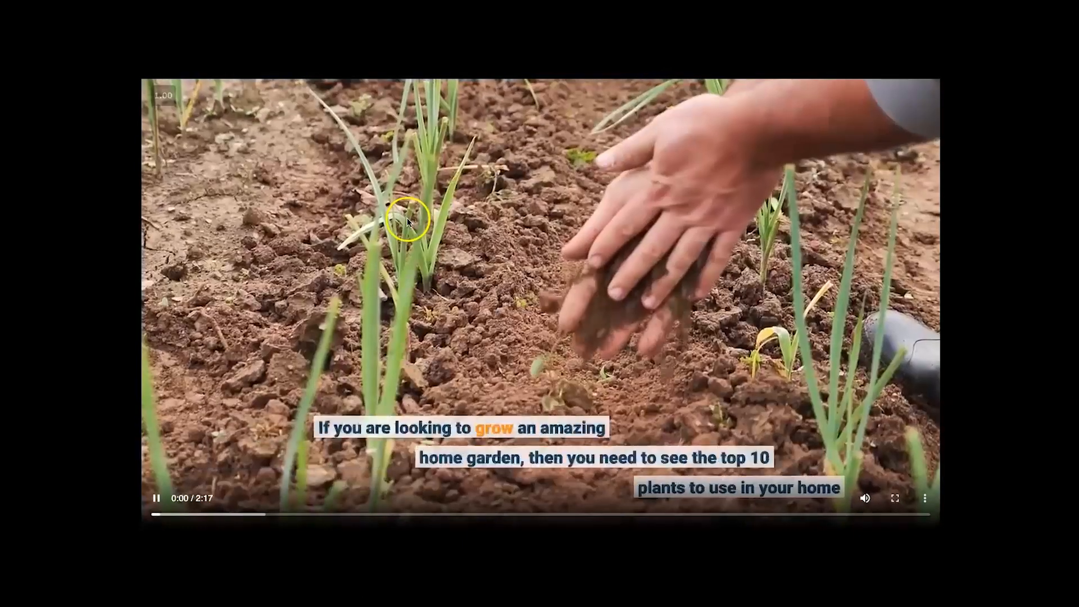
right_click(408, 218)
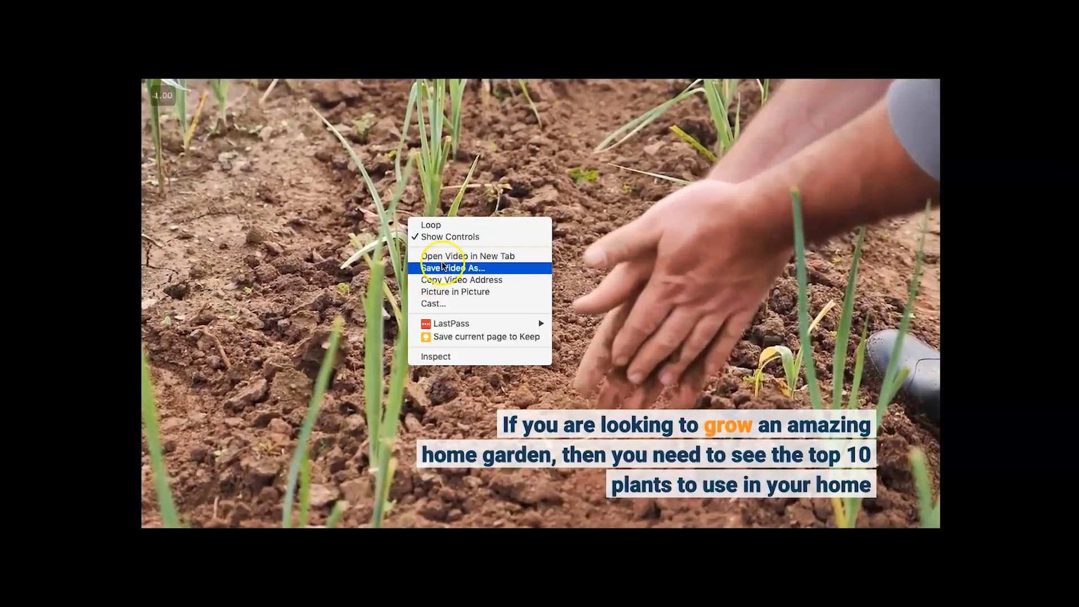
click(75, 270)
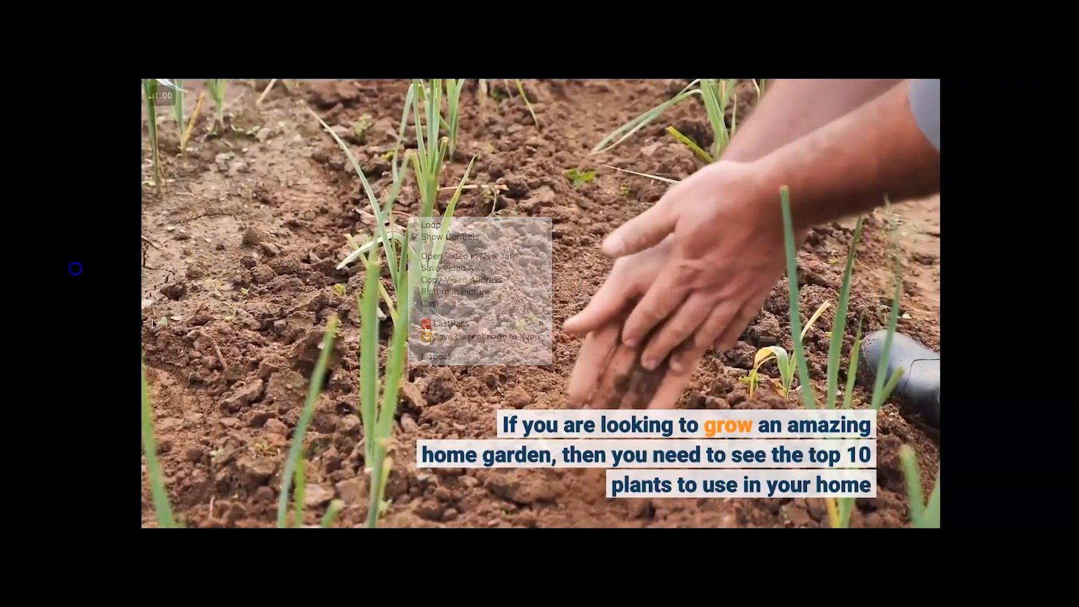
- Skim through the first part of the rendered video by skipping ahead, and return to its details page
mouse_move(263, 477)
click(260, 515)
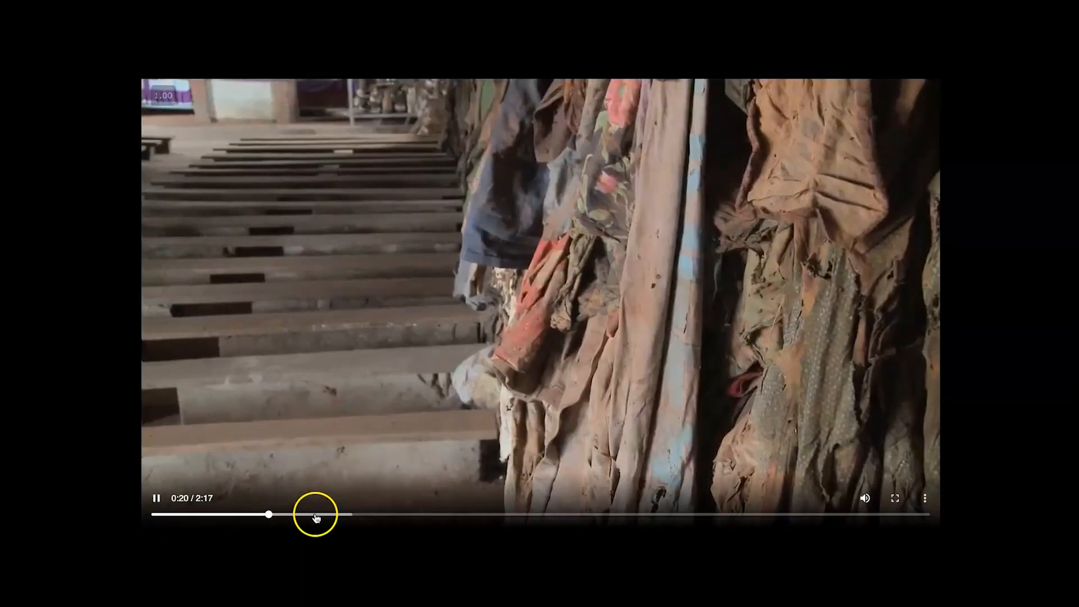
click(316, 518)
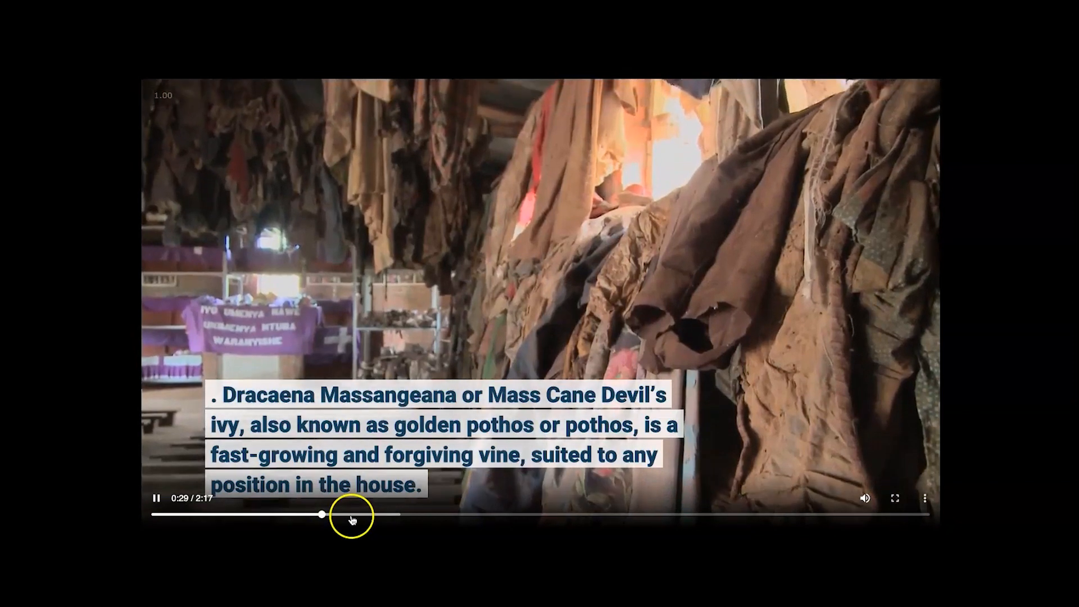
click(352, 517)
click(384, 514)
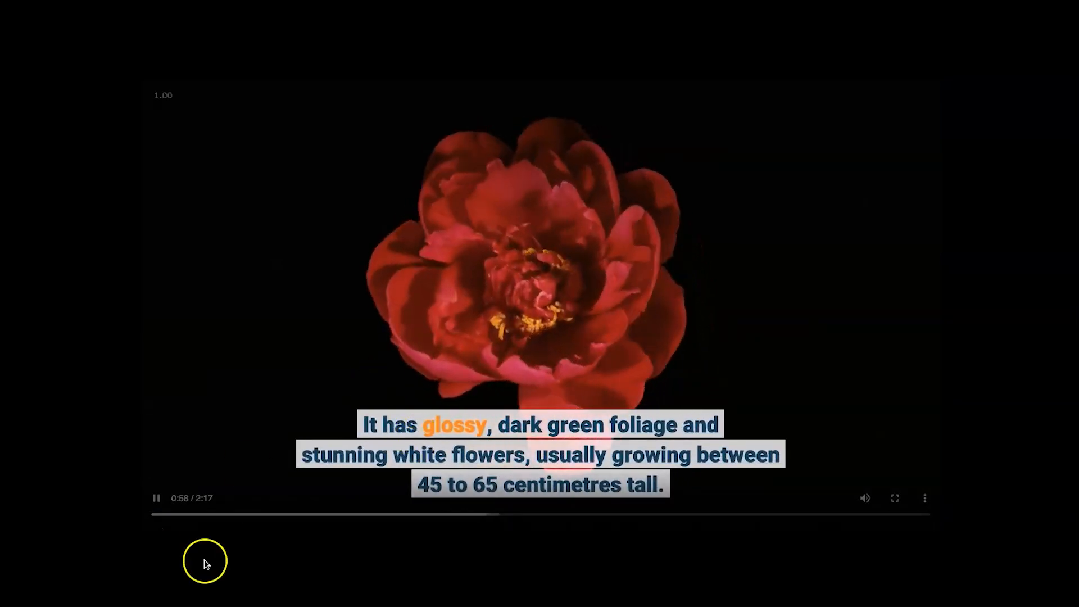
right_click(110, 216)
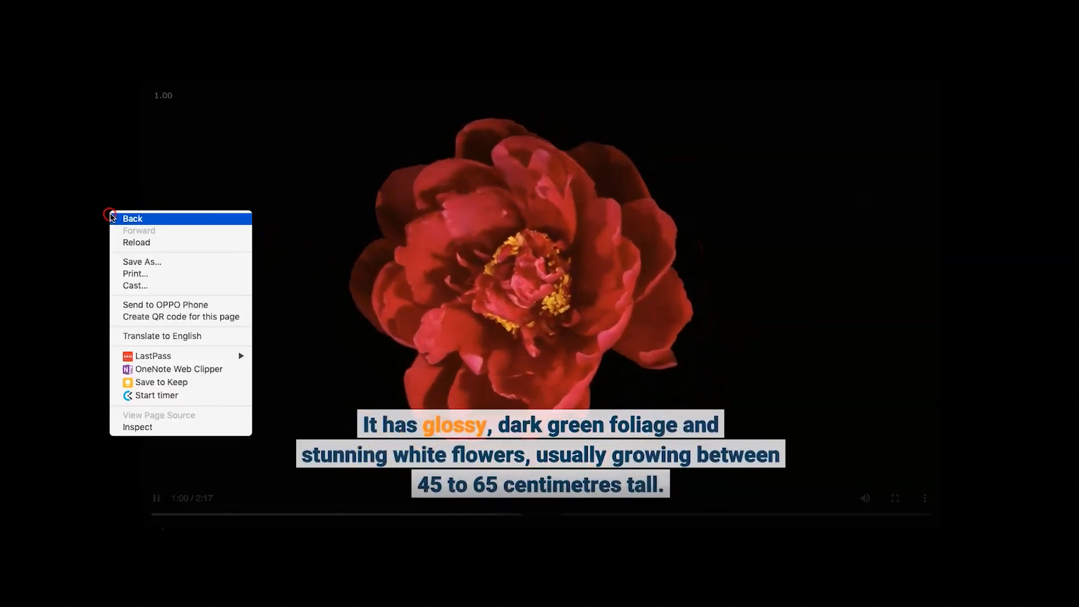
click(114, 218)
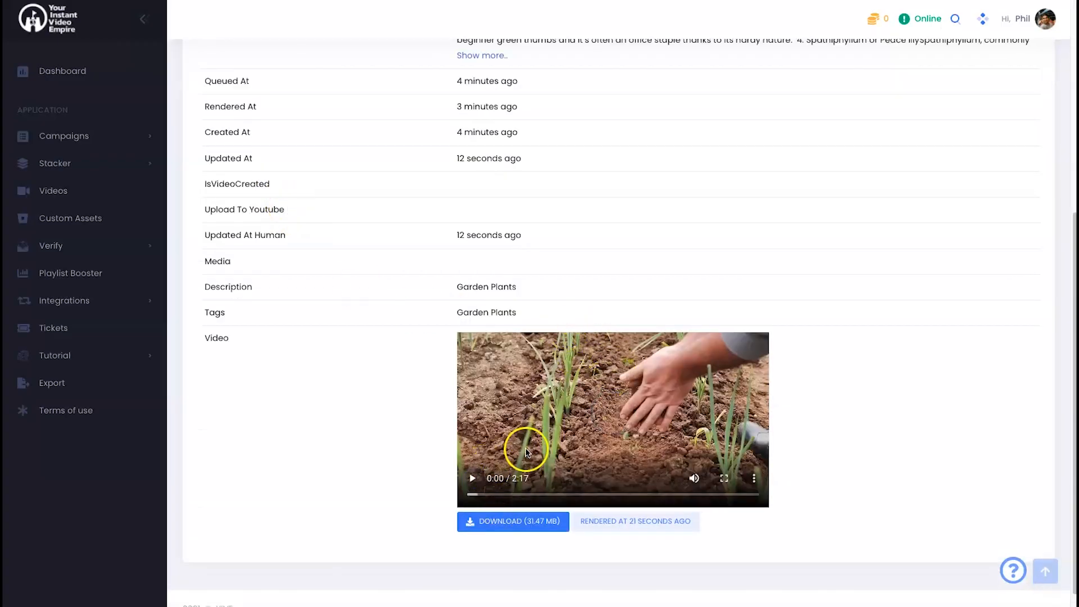
- Open the Garden Plants video for editing and select its second slide
scroll(526, 448, up, 6)
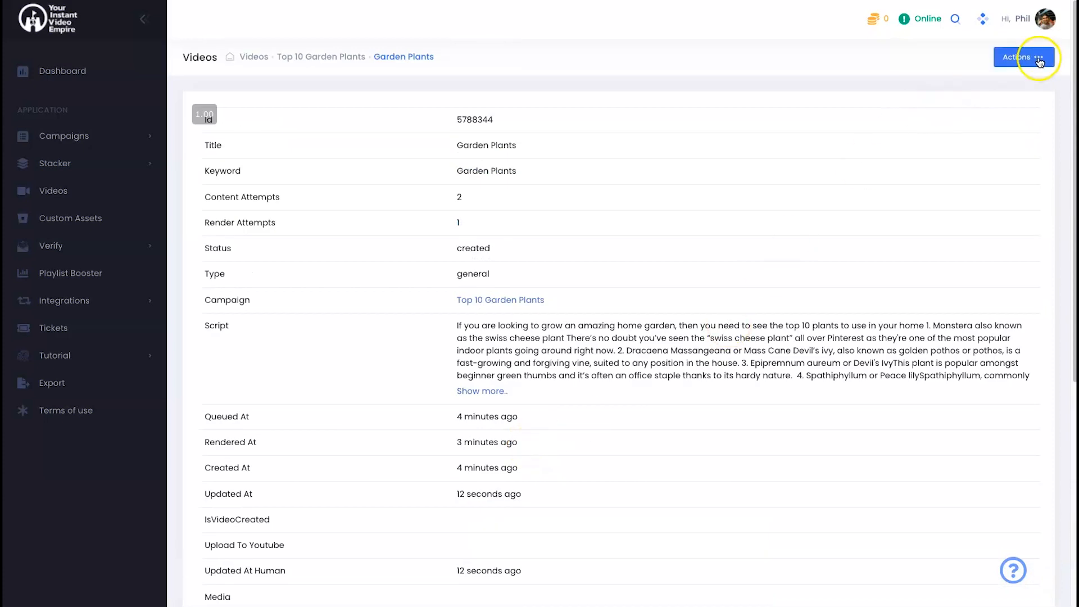
click(1039, 58)
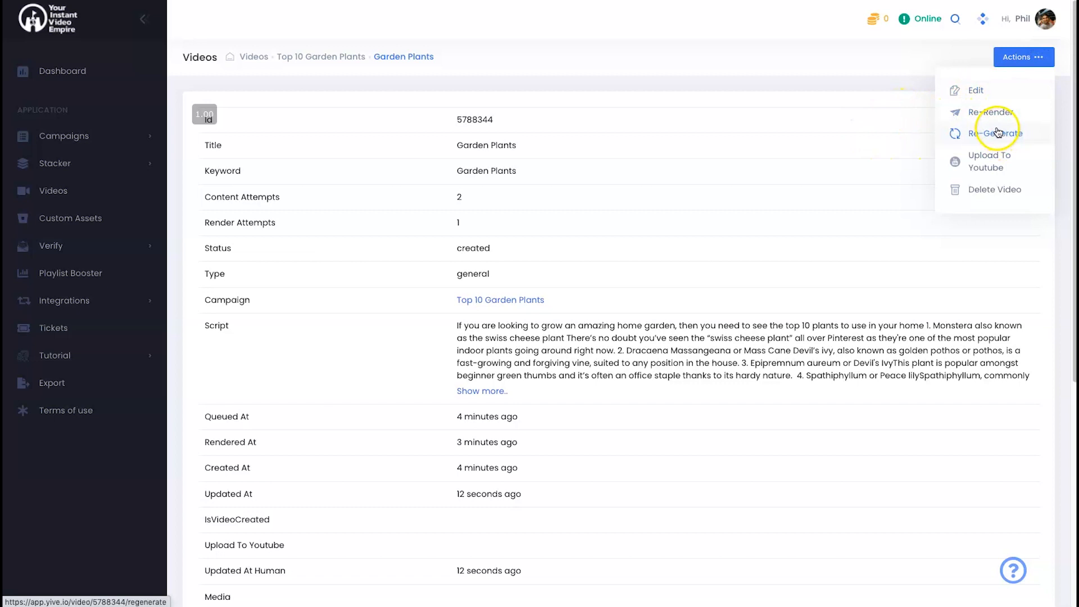
scroll(734, 298, down, 5)
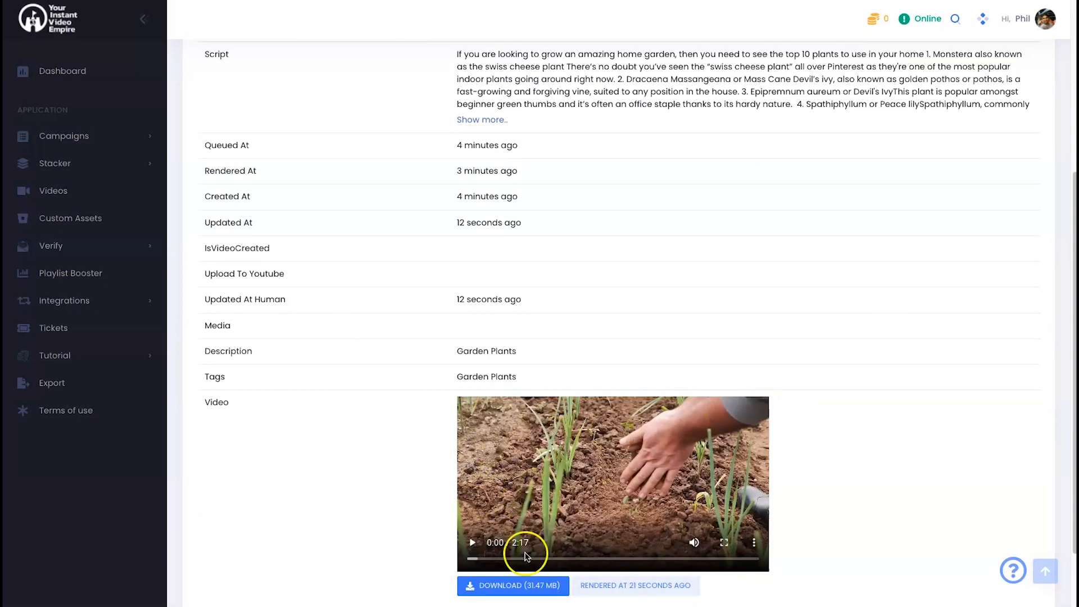
scroll(749, 317, up, 5)
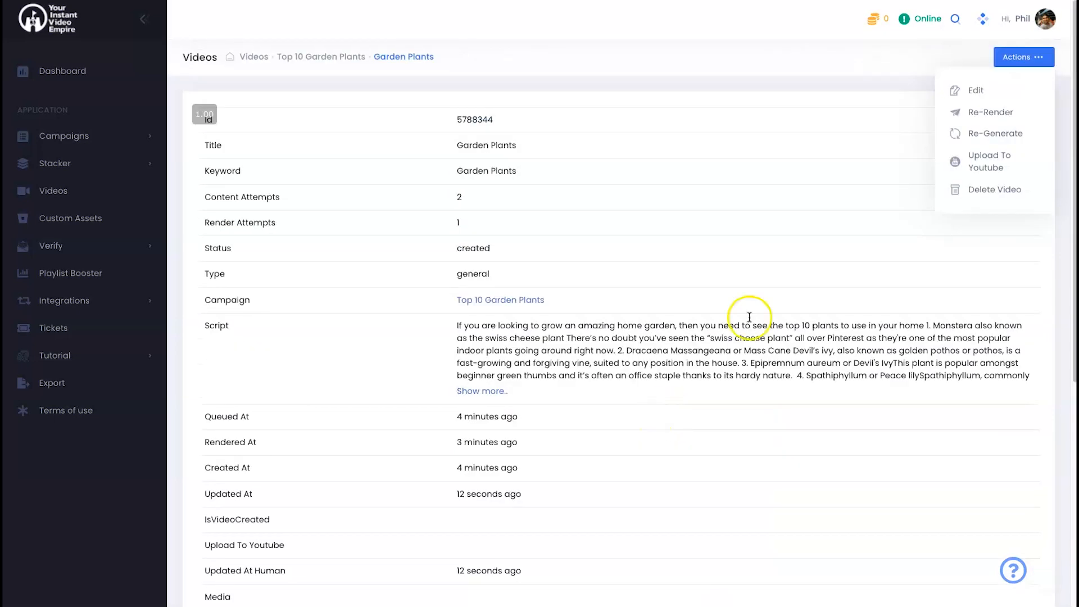
click(965, 89)
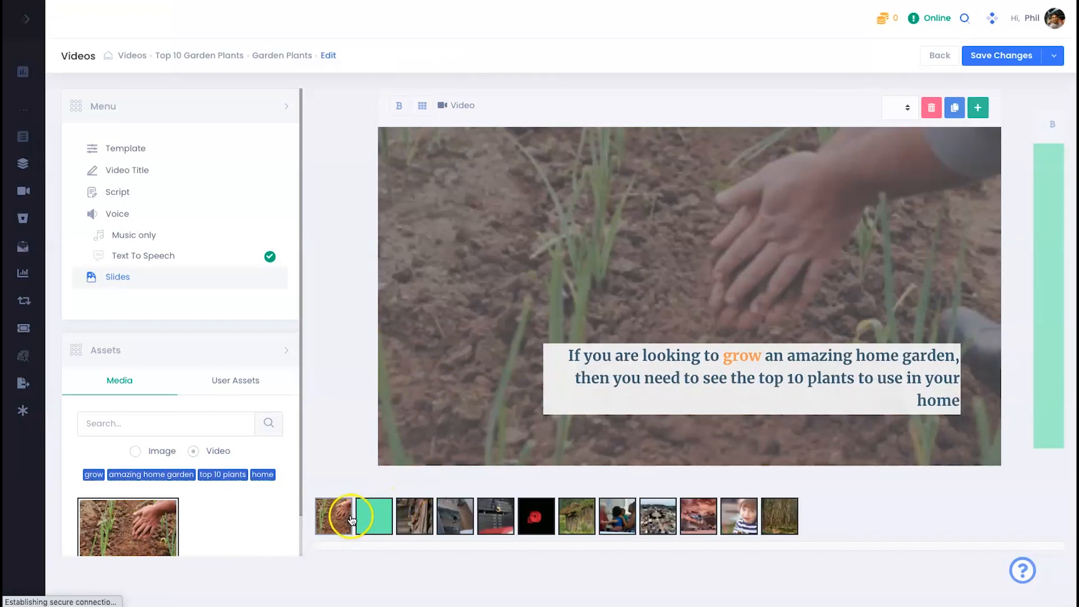
click(369, 531)
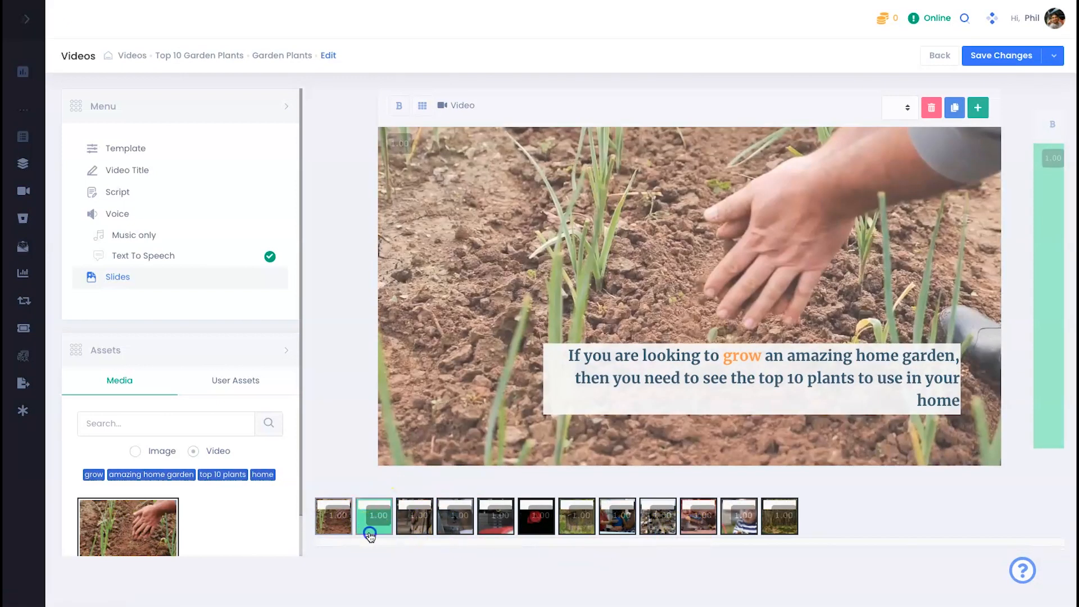
- Replace the background video of the Peace Lily slide with the green leaf clip by searching the media for "peace lilly"
click(406, 532)
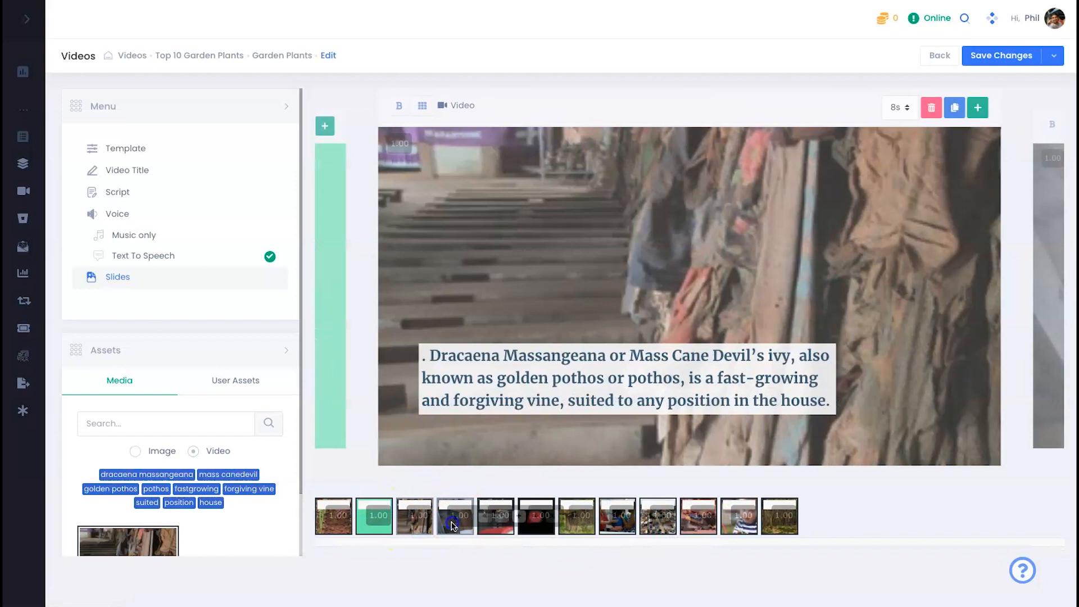
click(448, 532)
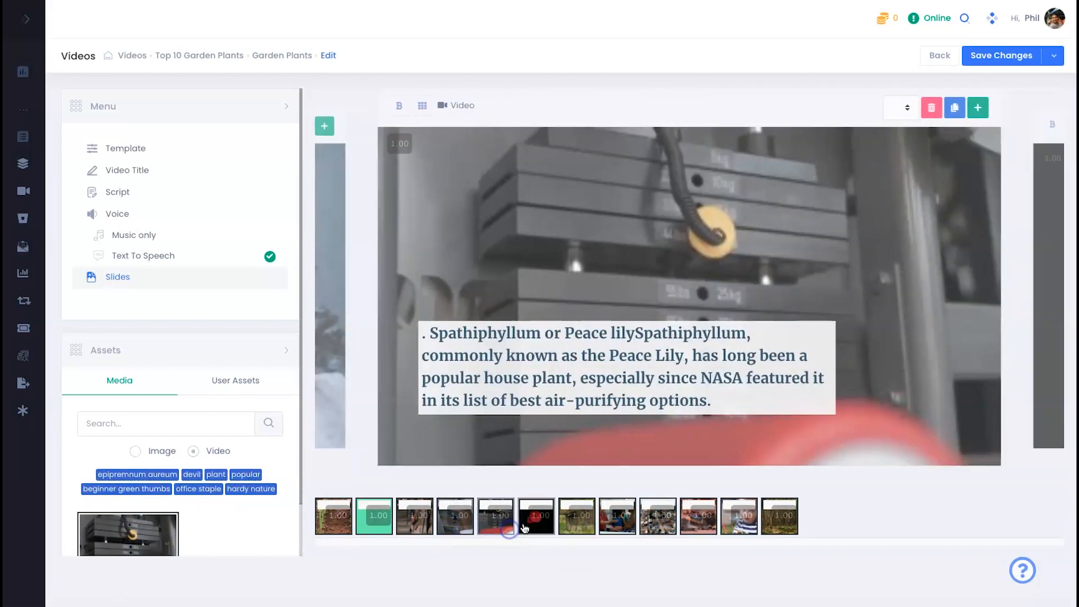
click(330, 311)
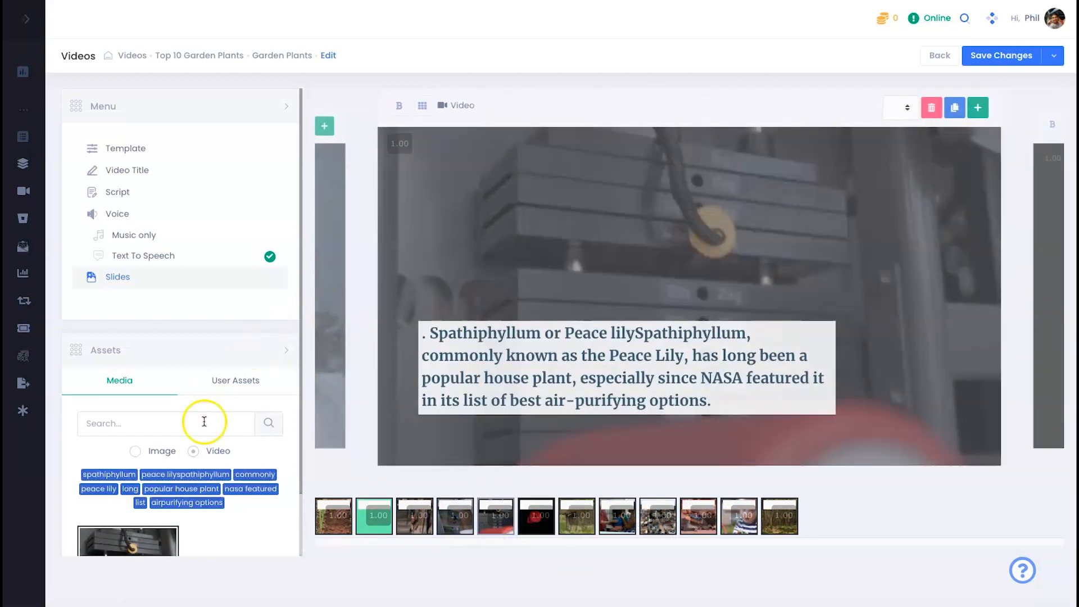
scroll(216, 405, down, 2)
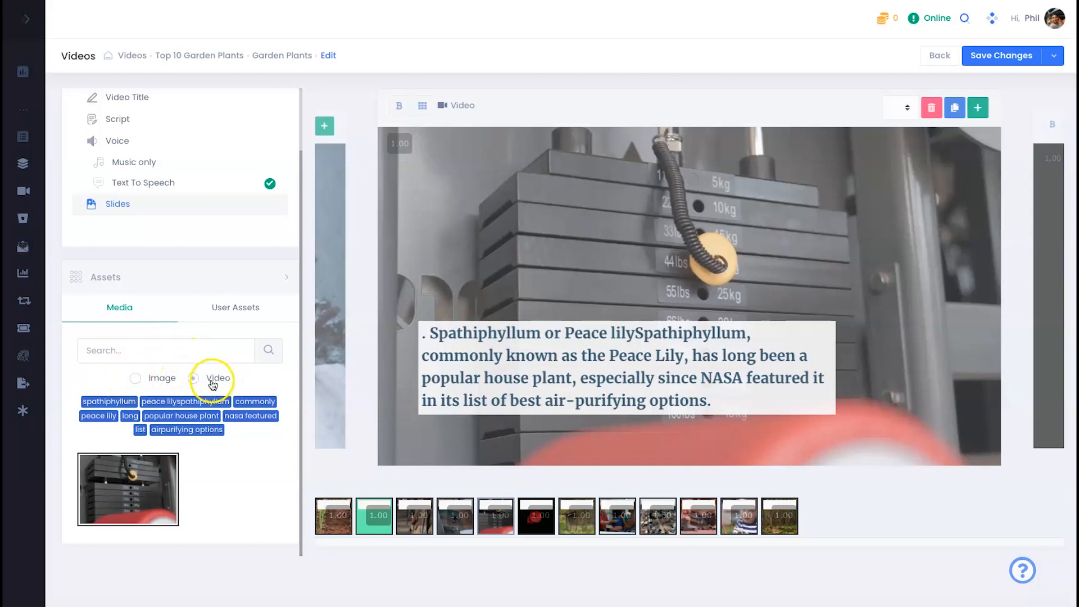
click(154, 353)
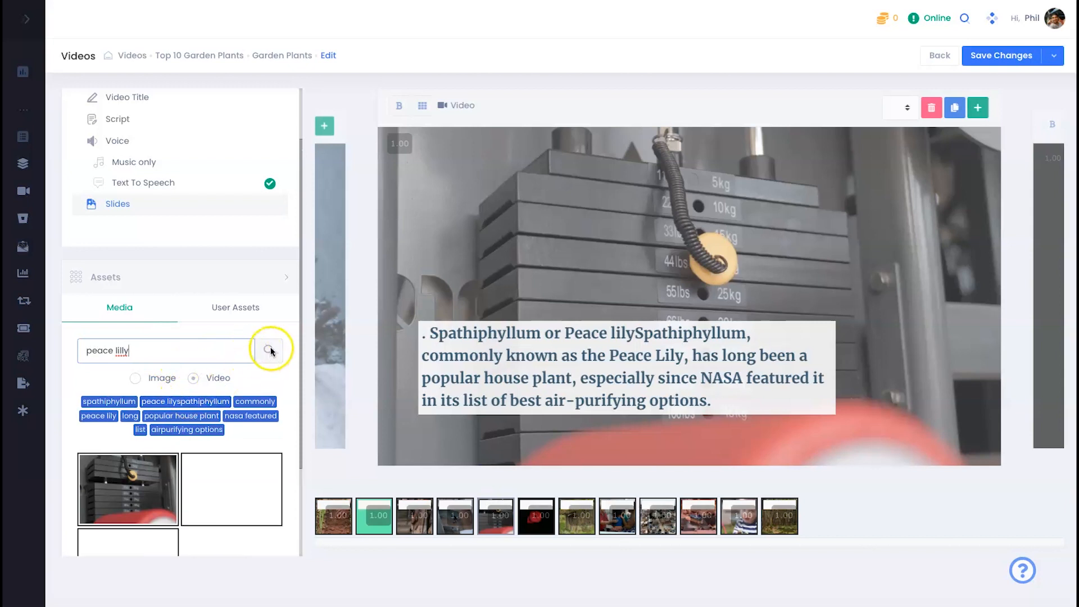
scroll(234, 496, down, 1)
scroll(233, 499, down, 1)
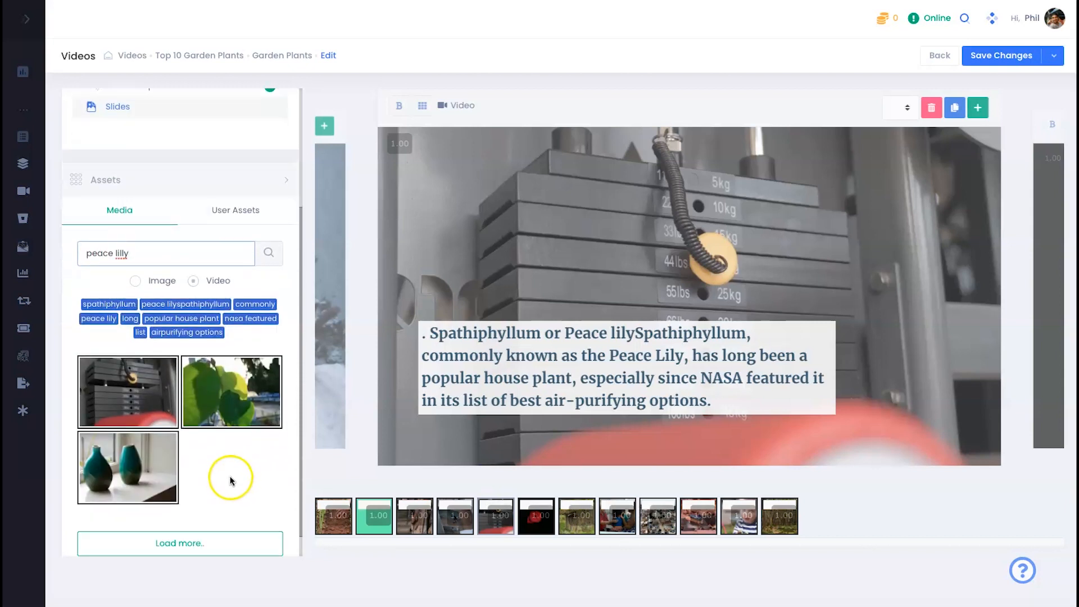
click(217, 425)
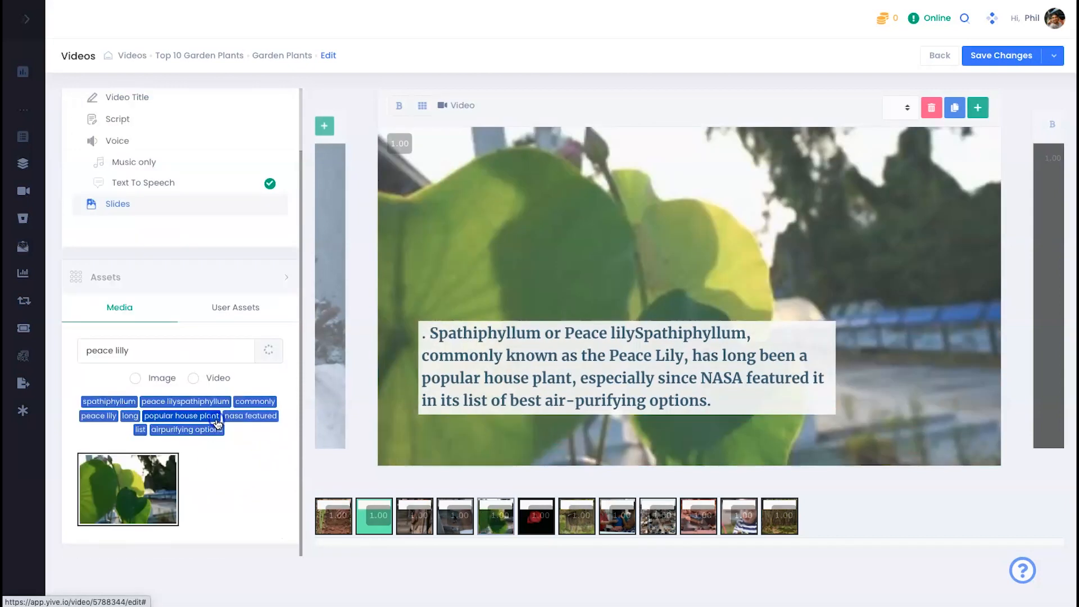
click(927, 321)
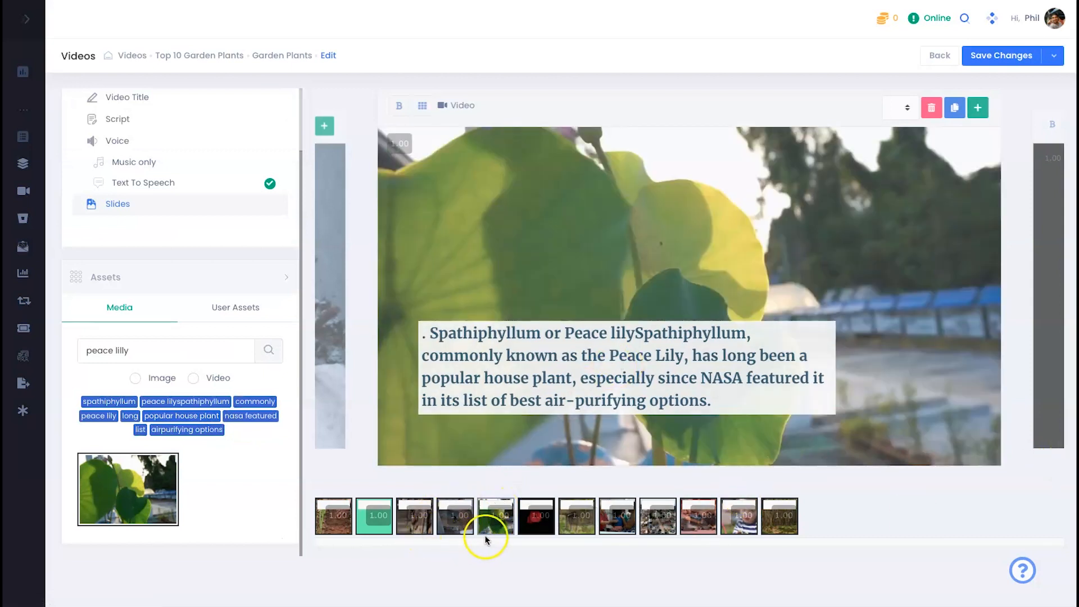
- Replace the background video of the Sansevieria slide with the dark pond-side plant clip by searching the media for "snake plant"
click(526, 530)
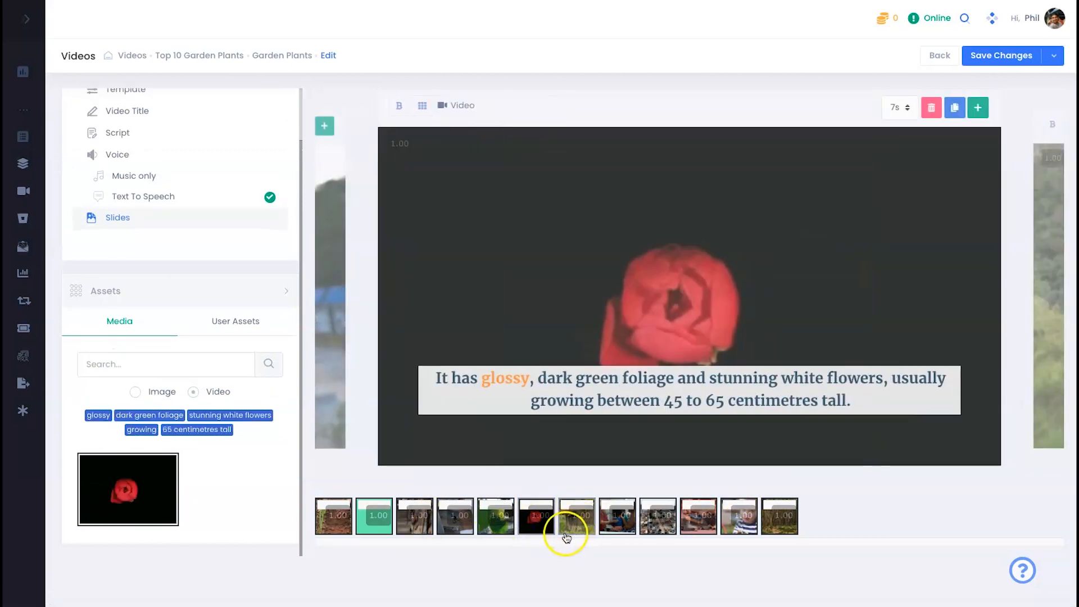
click(567, 534)
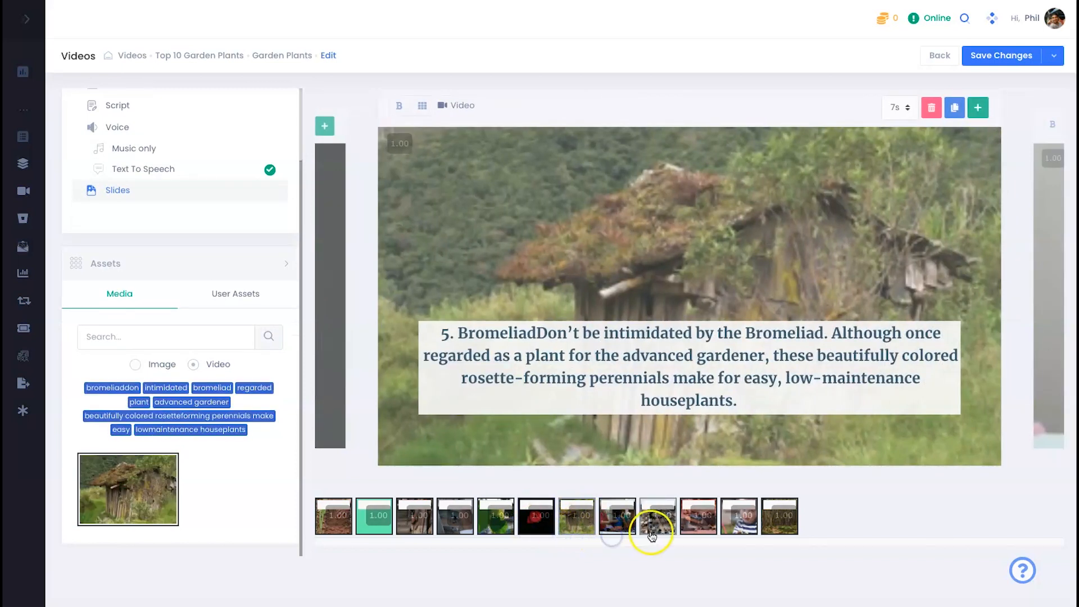
click(652, 535)
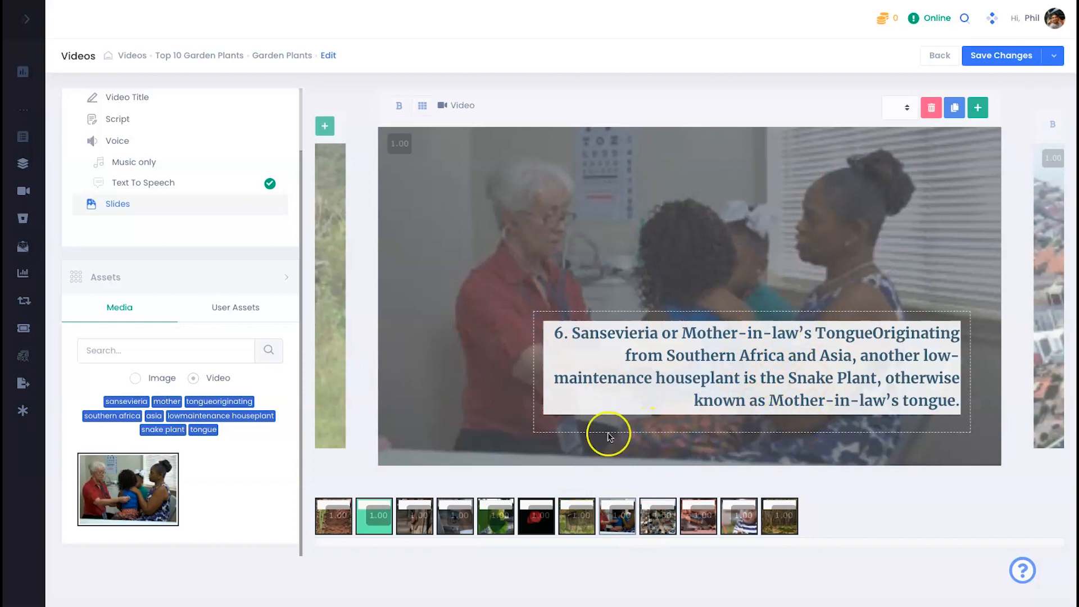
click(184, 354)
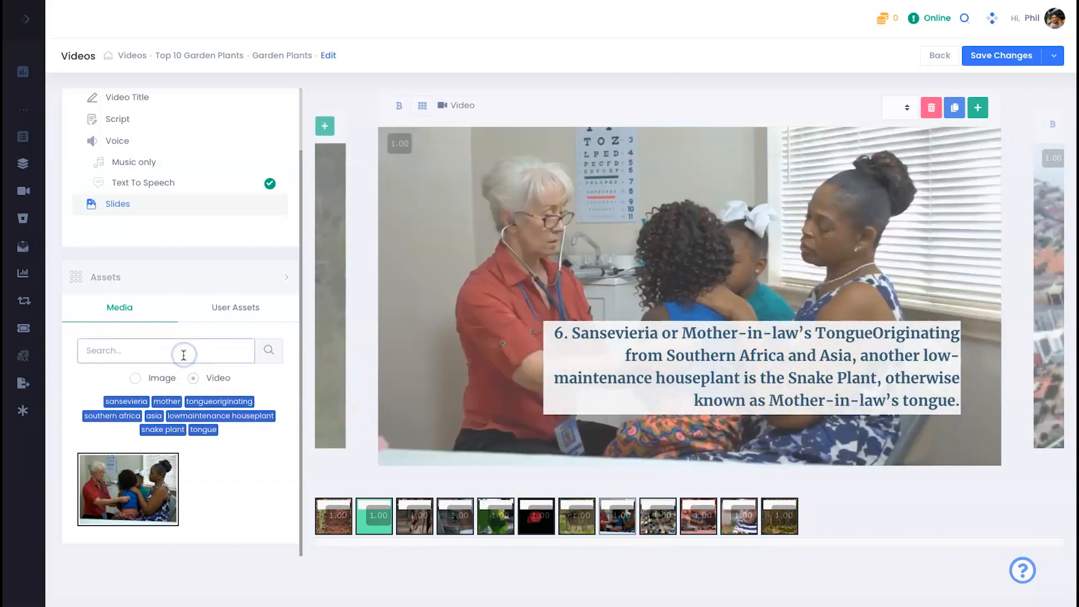
text(snake plant)
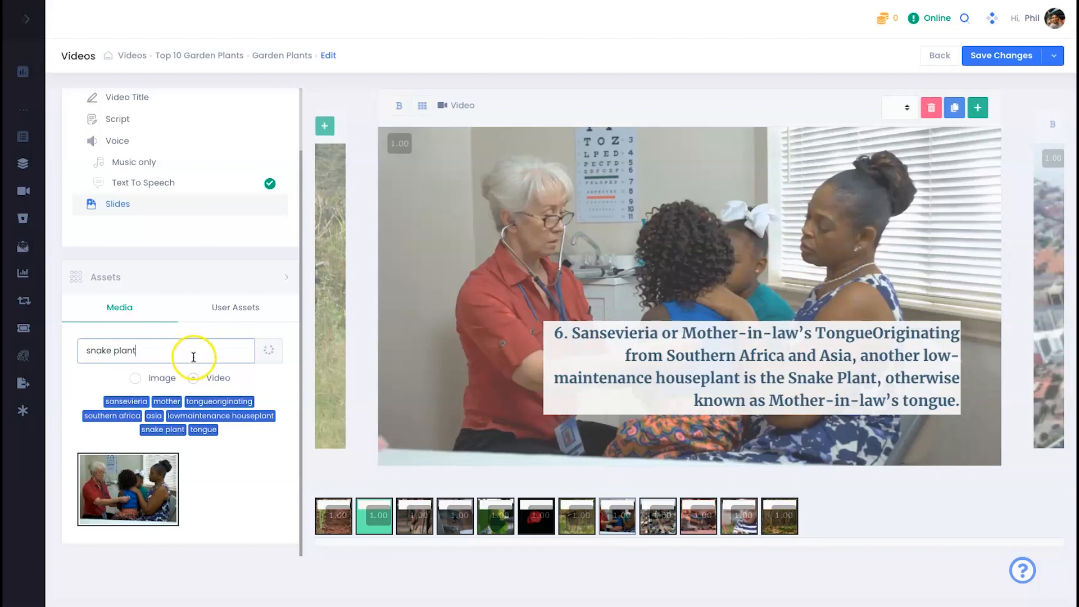
scroll(197, 495, down, 3)
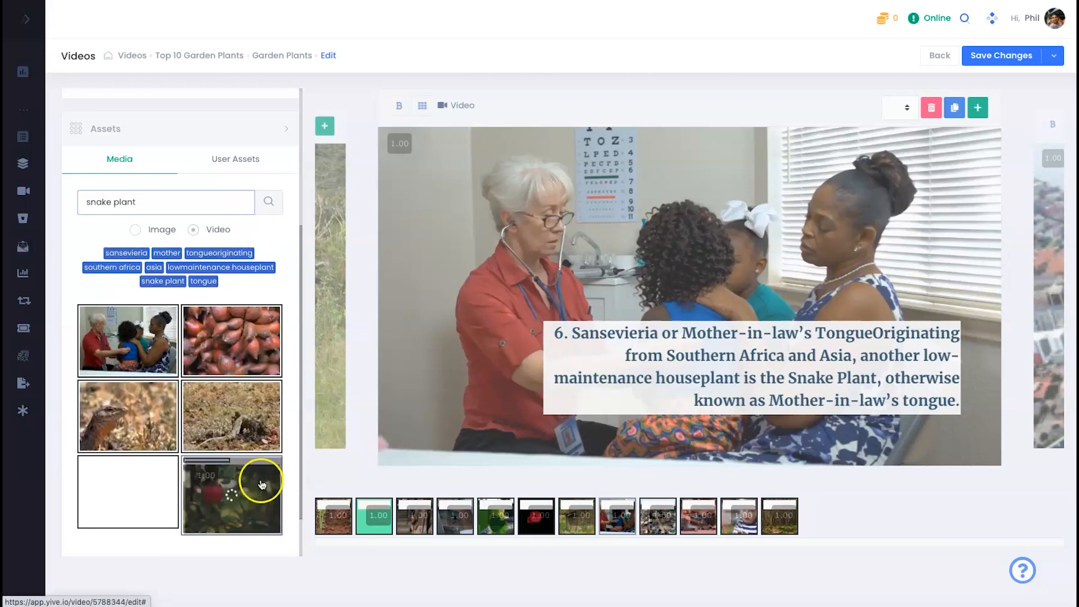
scroll(261, 478, down, 1)
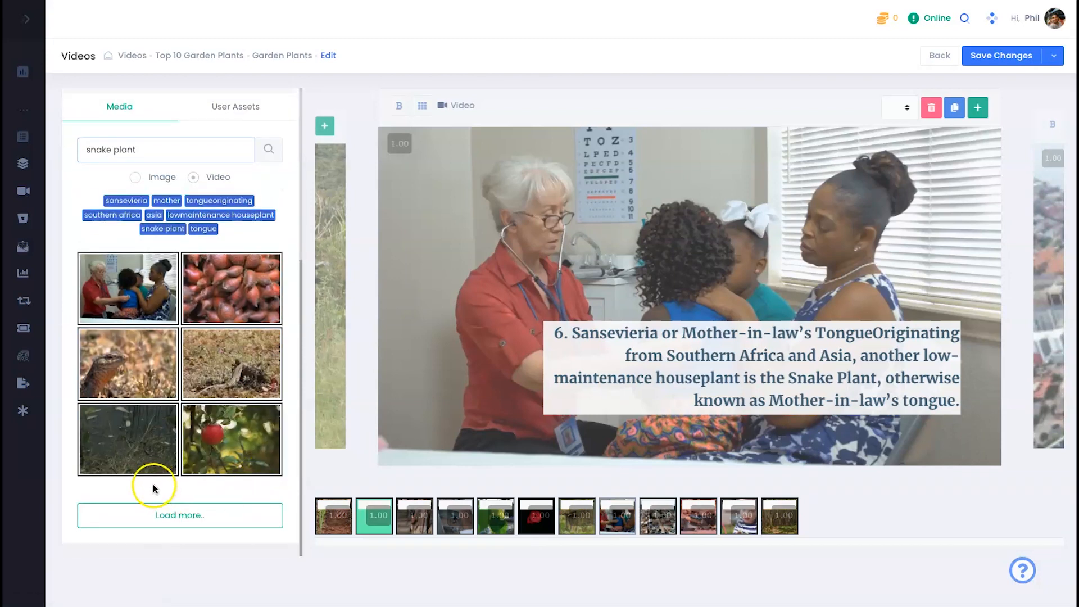
click(154, 459)
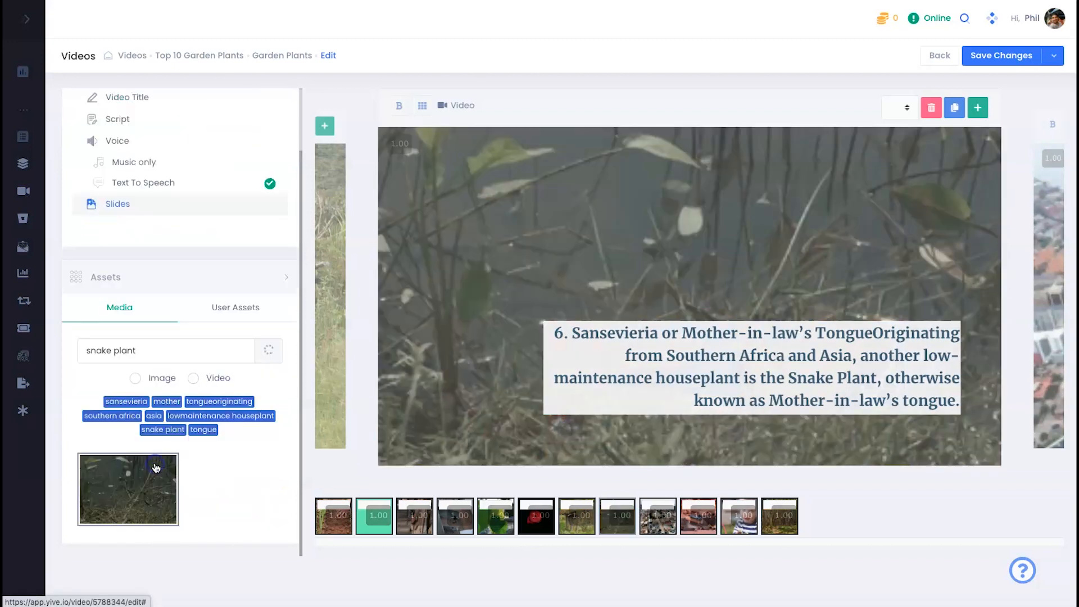
drag(112, 350, 140, 342)
click(265, 467)
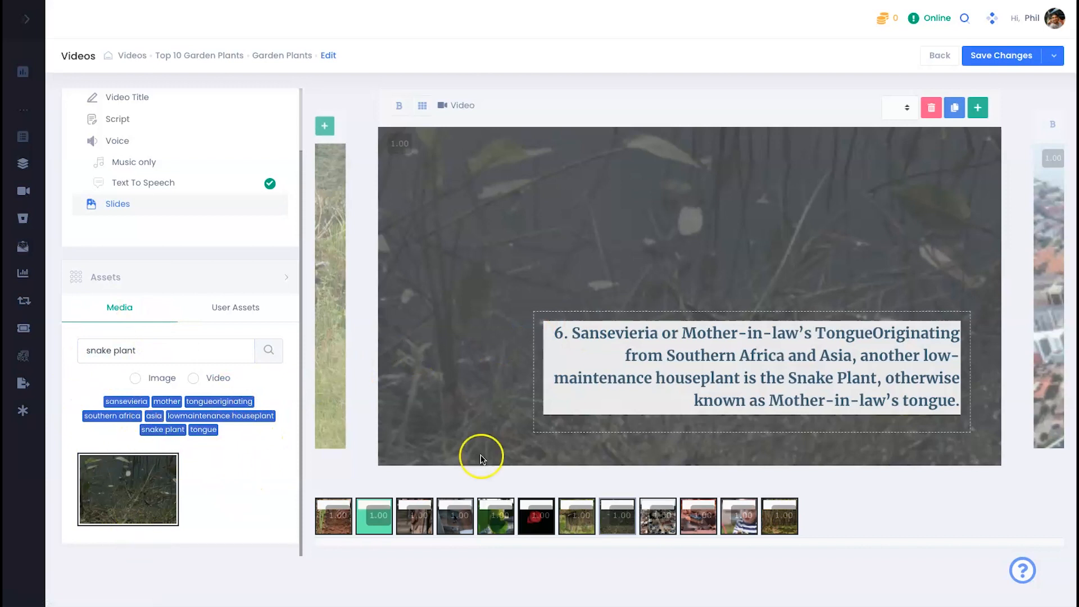
- Look through the following slides up to the Maidenhair Fern slide
click(665, 530)
click(688, 532)
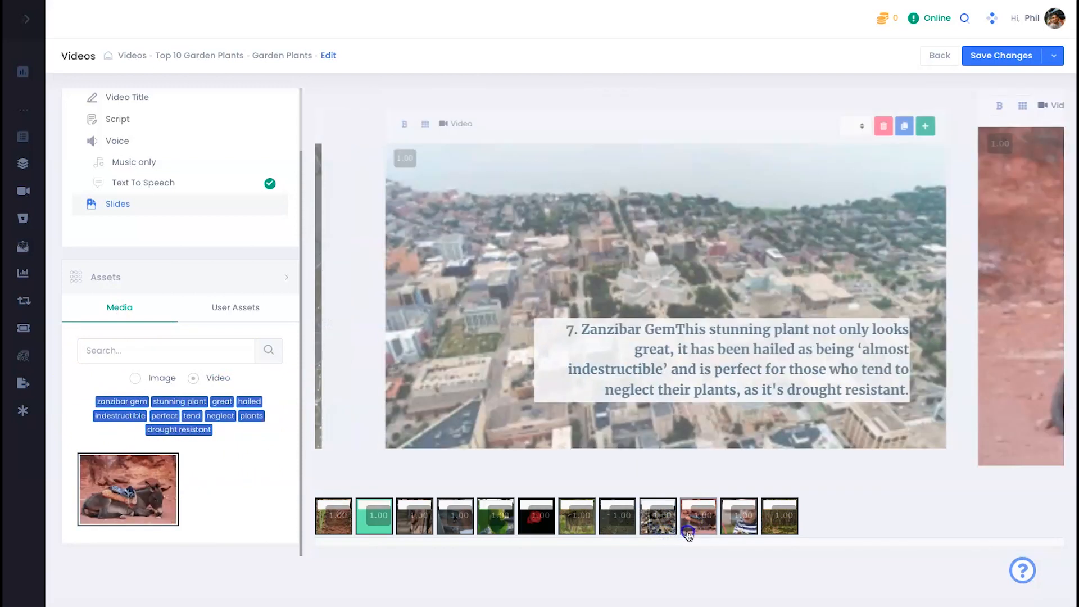
click(729, 528)
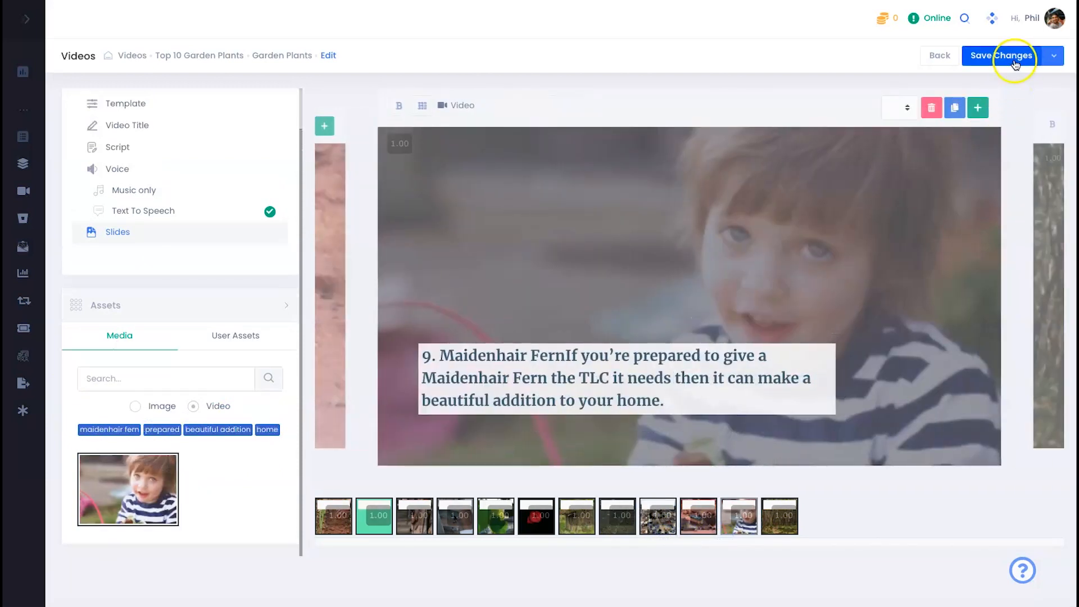
- Save the slide changes and render the video again
click(1014, 59)
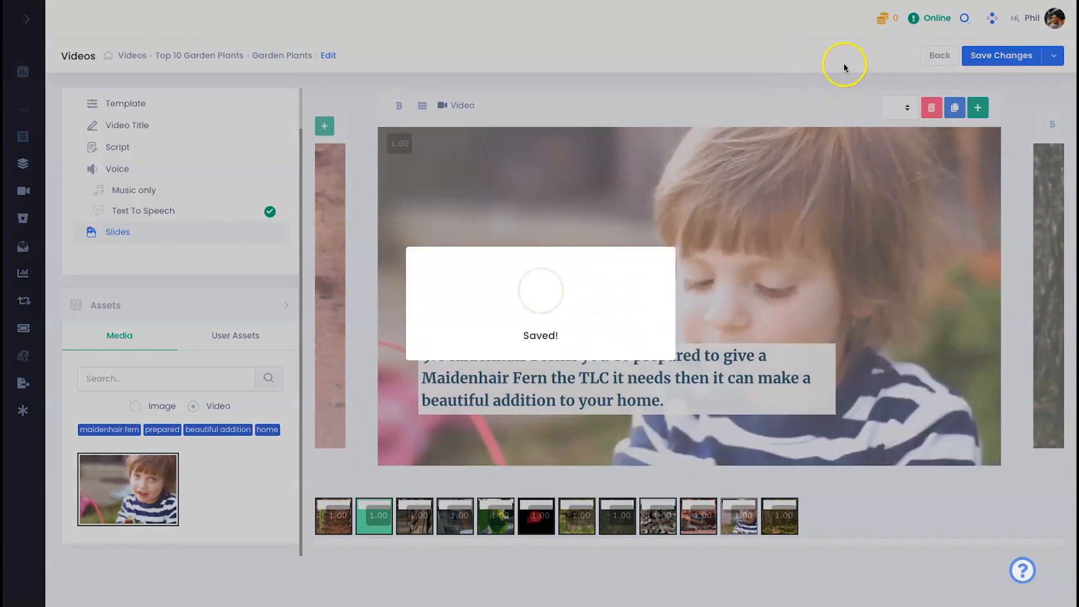
click(1054, 57)
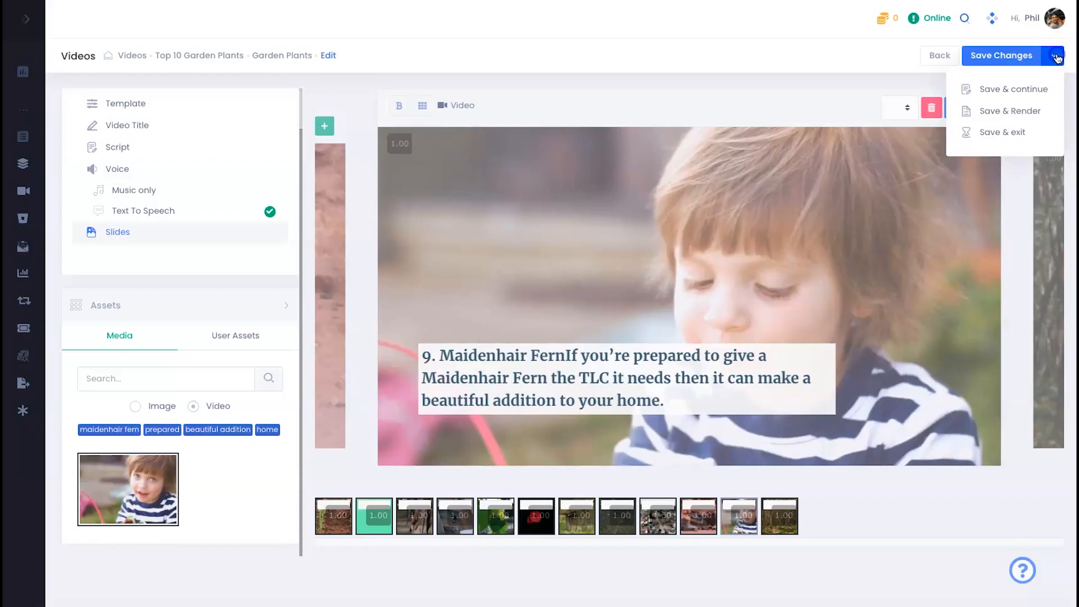
click(1024, 114)
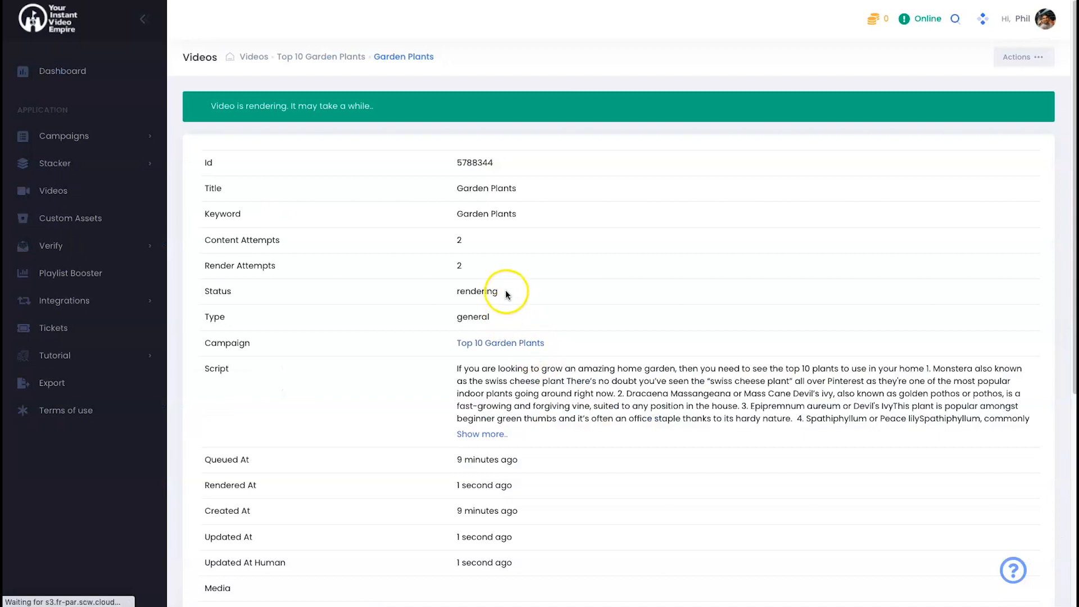
- Check the status and video preview on the details page, and reopen the Garden Plants video for editing
scroll(723, 289, down, 7)
scroll(645, 500, down, 1)
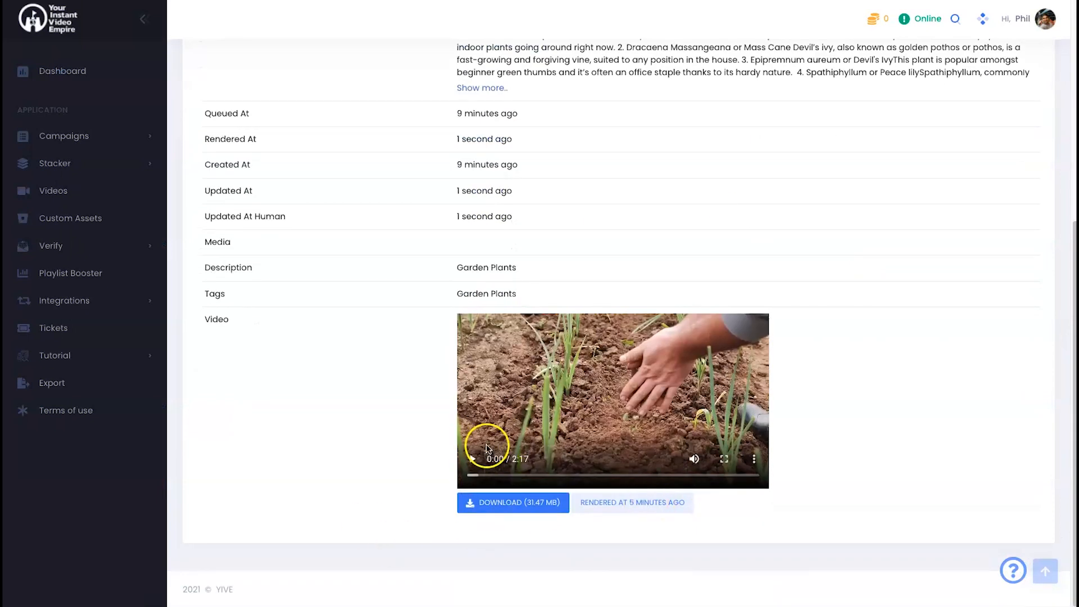
scroll(506, 270, up, 6)
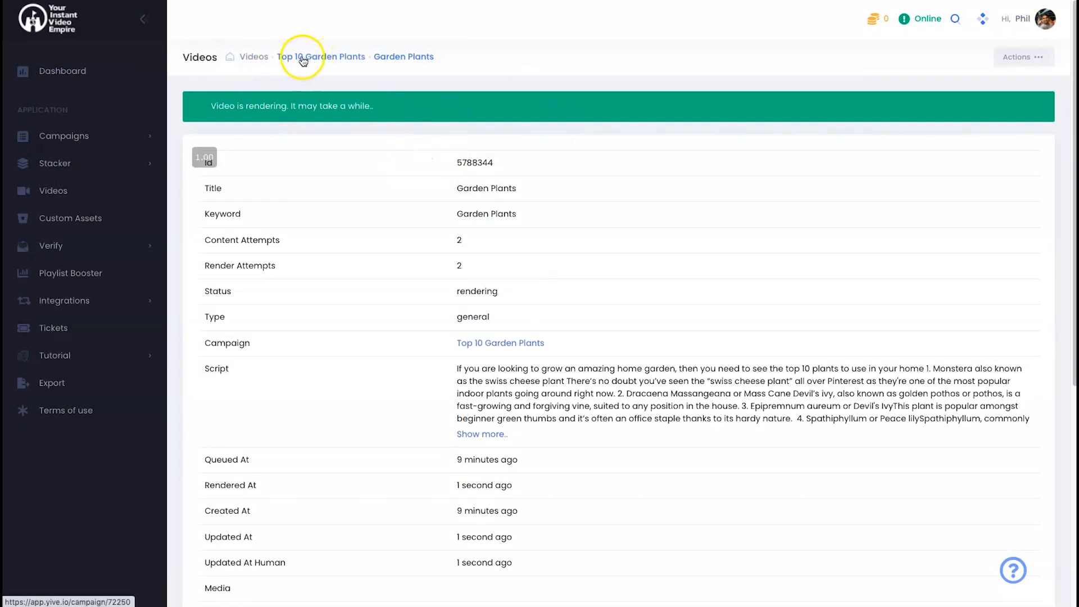
click(1029, 56)
click(1006, 88)
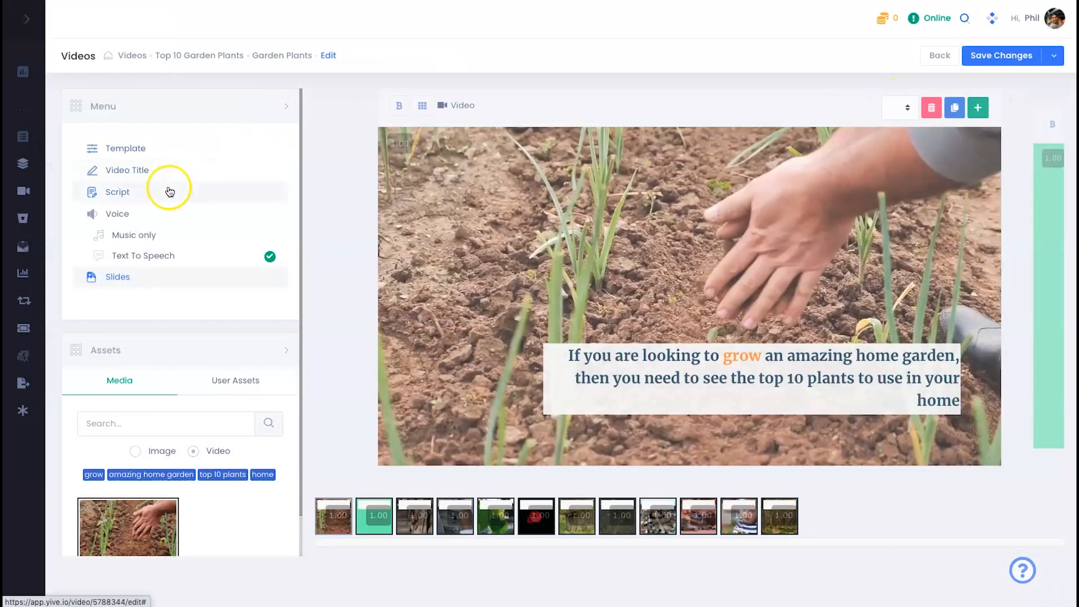
- Open the video's script and read through its numbered plant entries
click(169, 192)
scroll(440, 215, down, 3)
scroll(436, 217, up, 3)
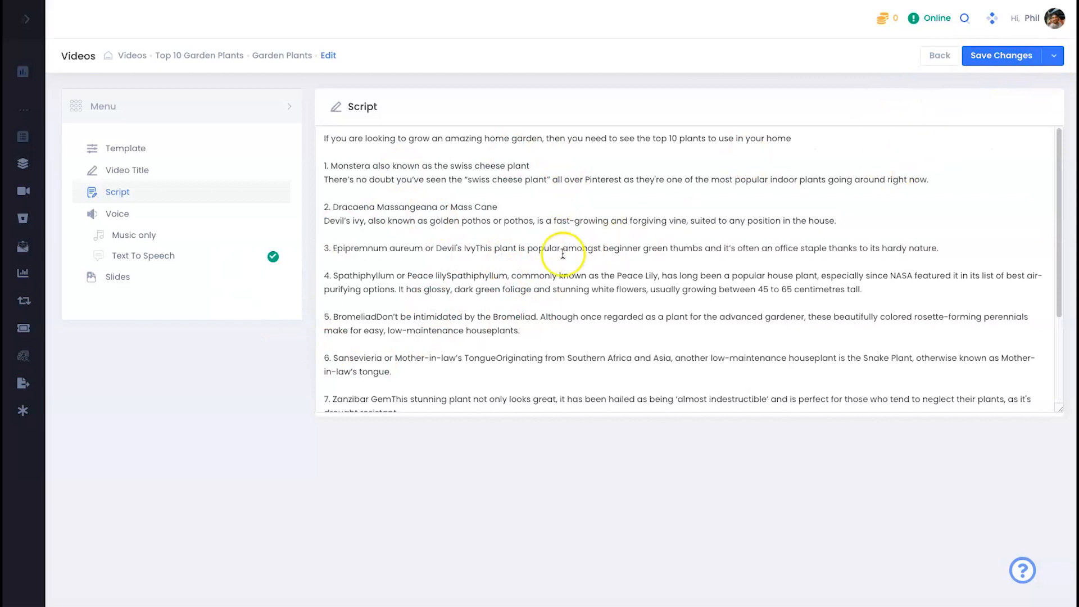
- Try the different caption templates on the video, including Fast Animation and No text, and apply Template 11
click(203, 156)
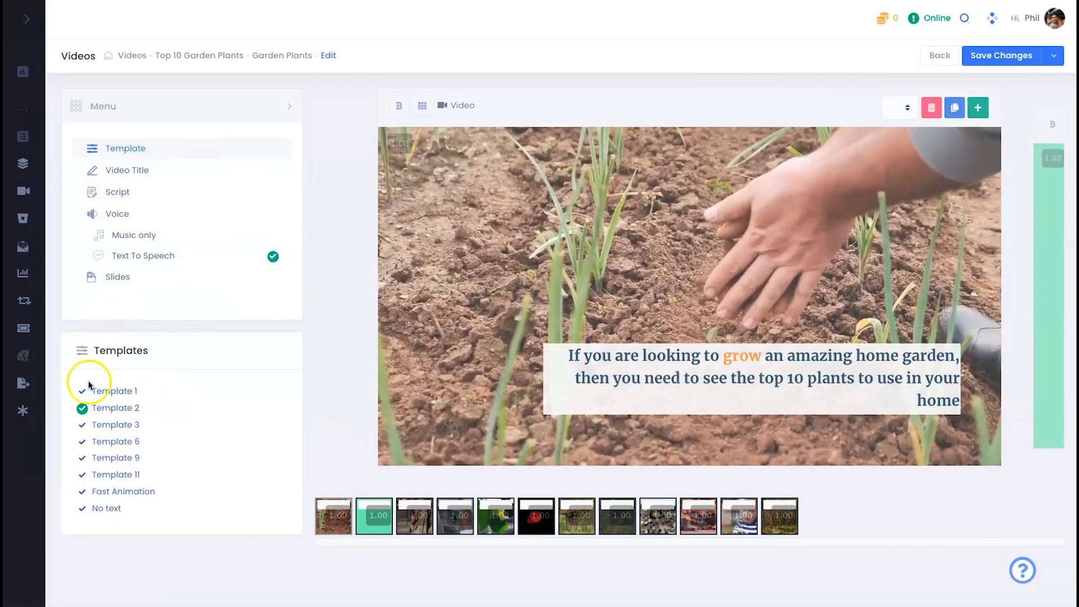
click(116, 392)
click(120, 424)
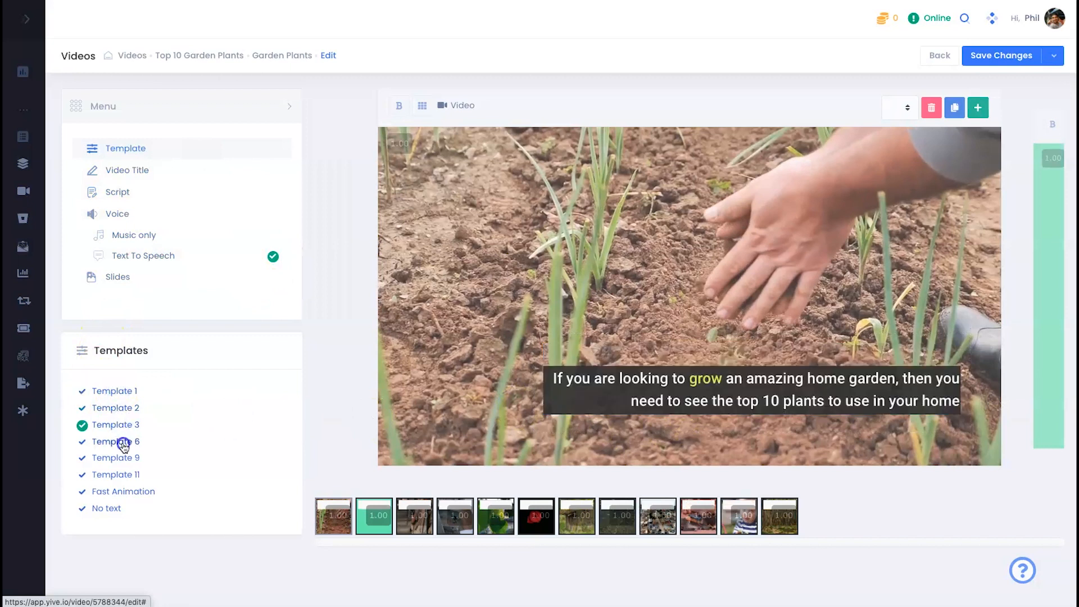
click(123, 442)
click(117, 459)
click(119, 475)
click(118, 492)
click(110, 508)
click(121, 492)
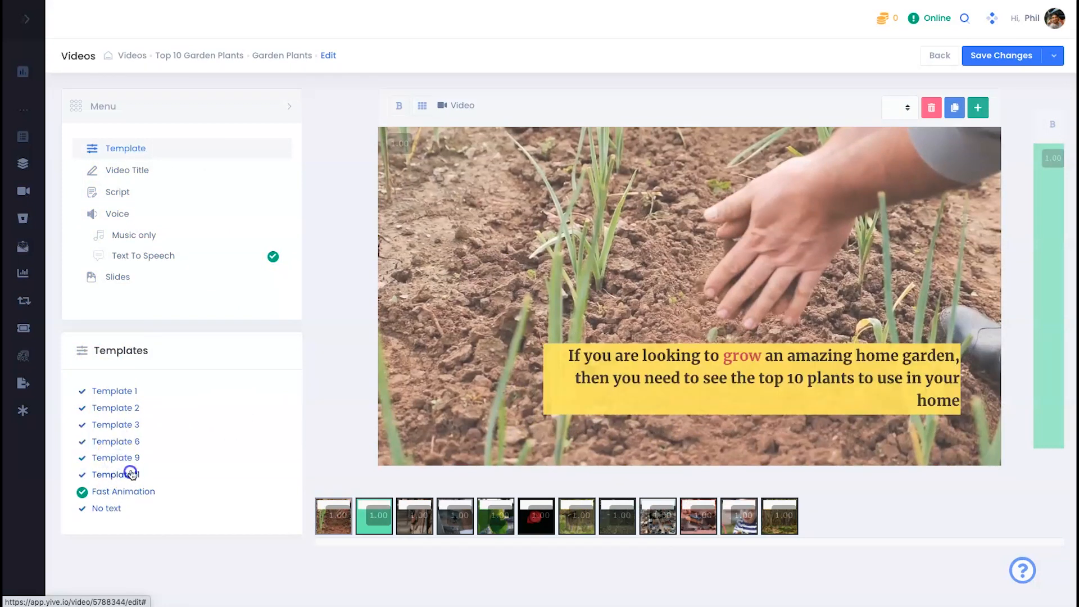
click(131, 473)
- Open the first slide's caption for text editing, with the cursor placed after "top 10"
click(761, 383)
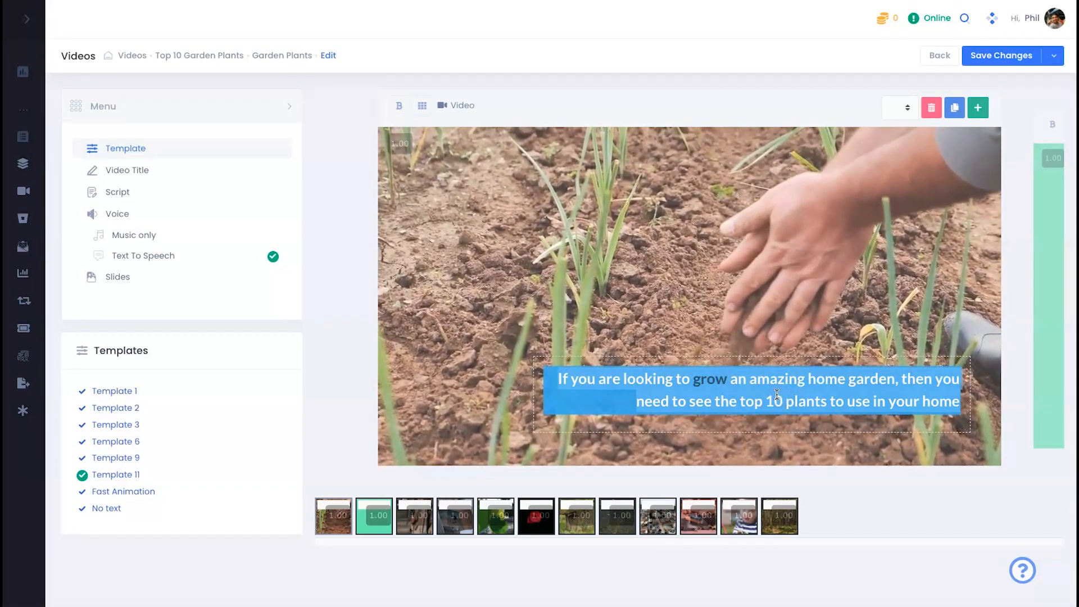
click(780, 398)
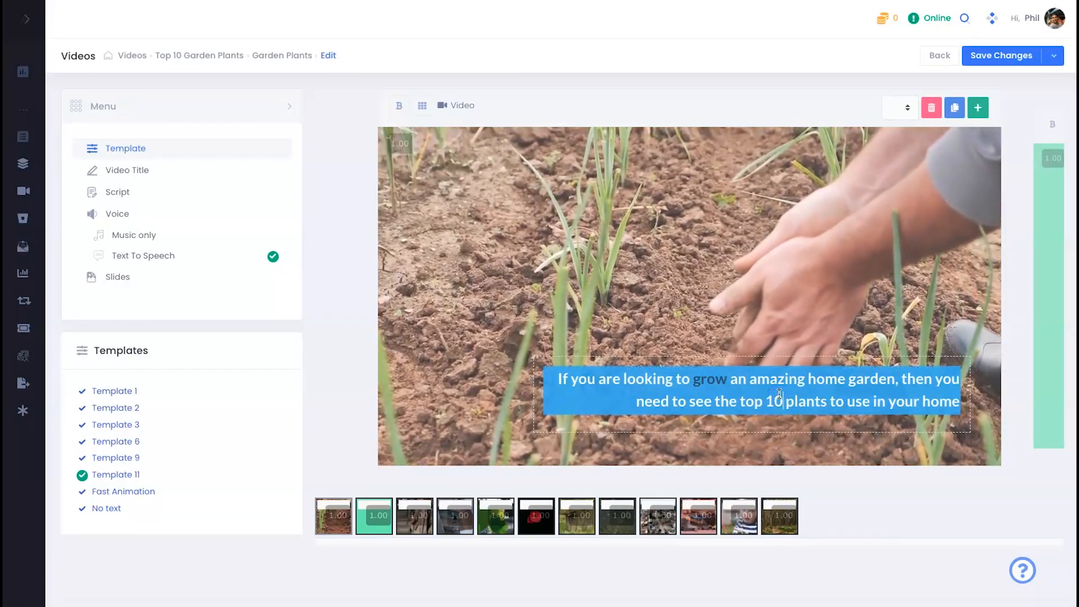
click(588, 430)
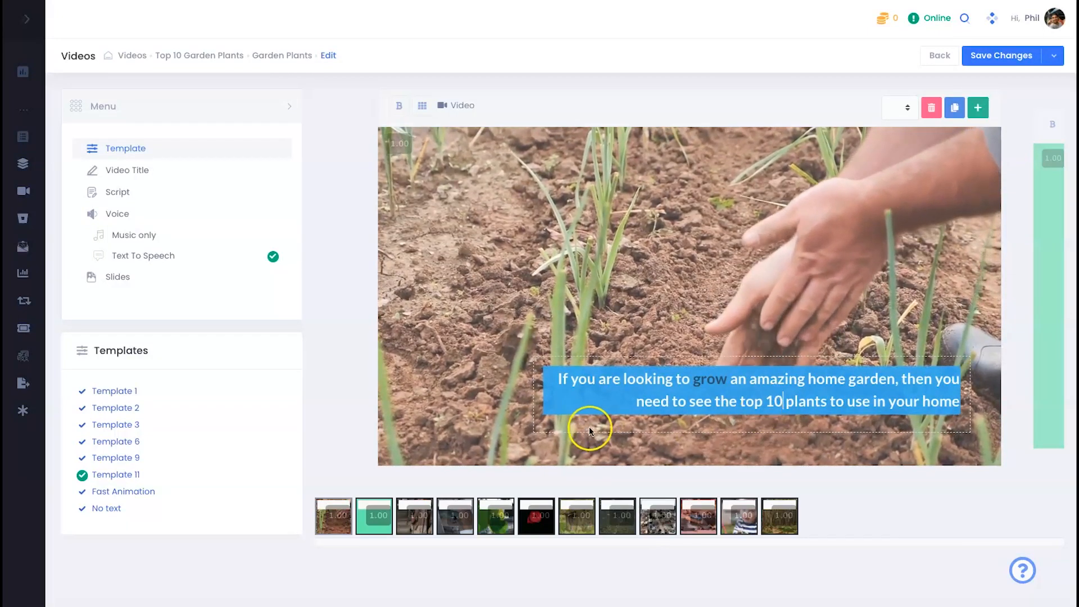
- Check the video's title and script, and set the Amazon Polly US English text-to-speech voice to Joanna and generate it
click(164, 170)
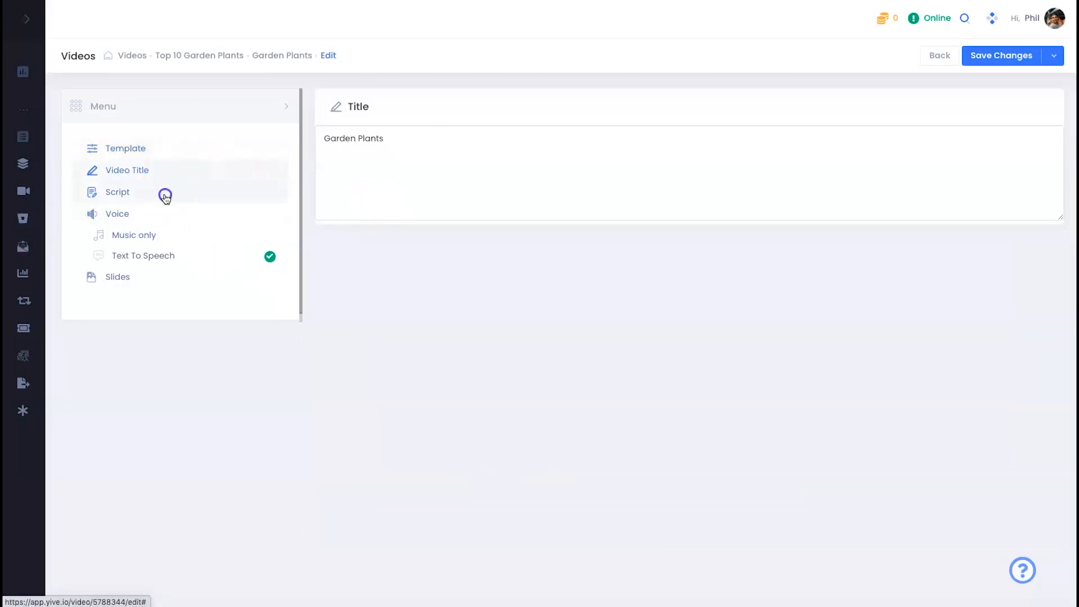
click(164, 195)
click(150, 215)
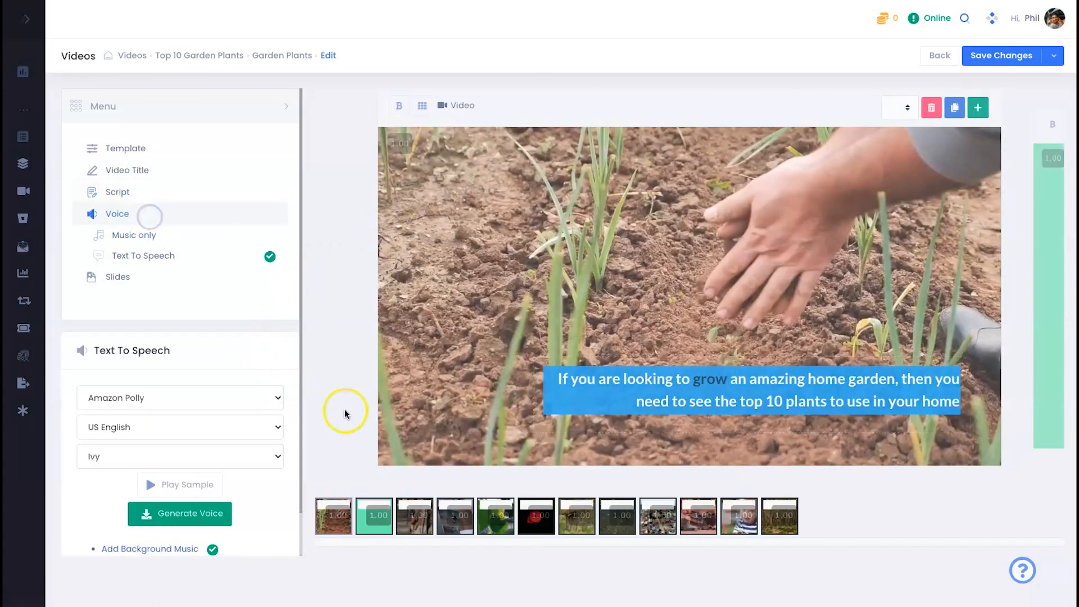
click(115, 456)
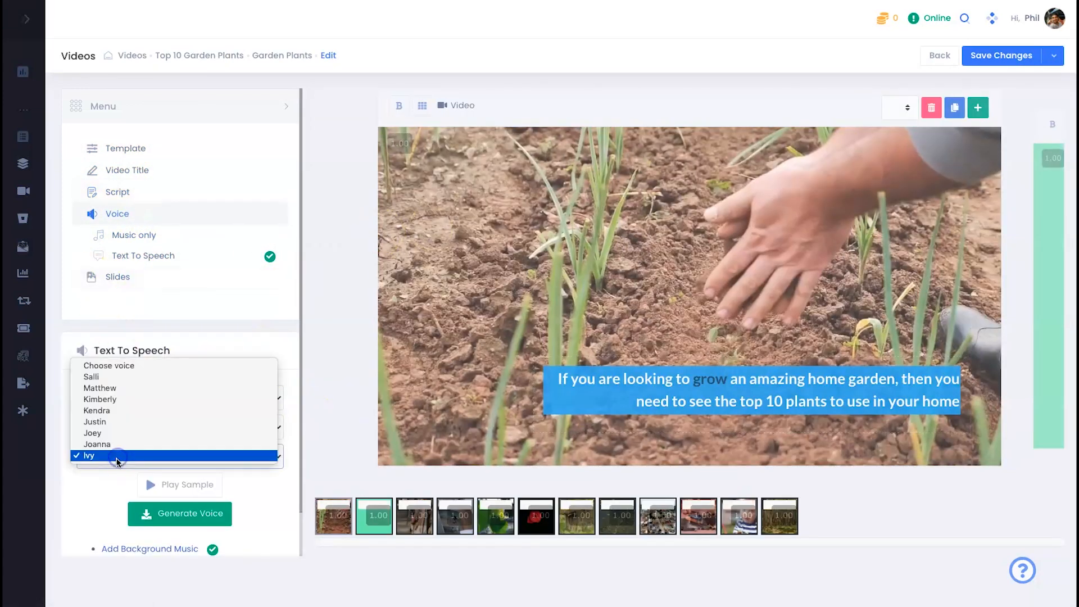
click(115, 443)
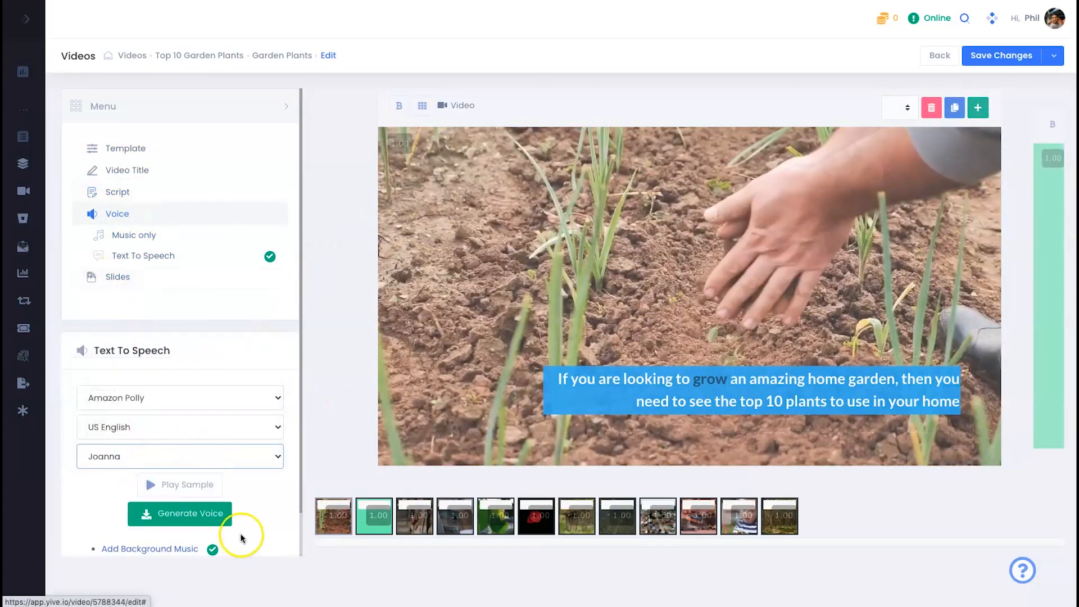
click(167, 516)
scroll(166, 506, down, 2)
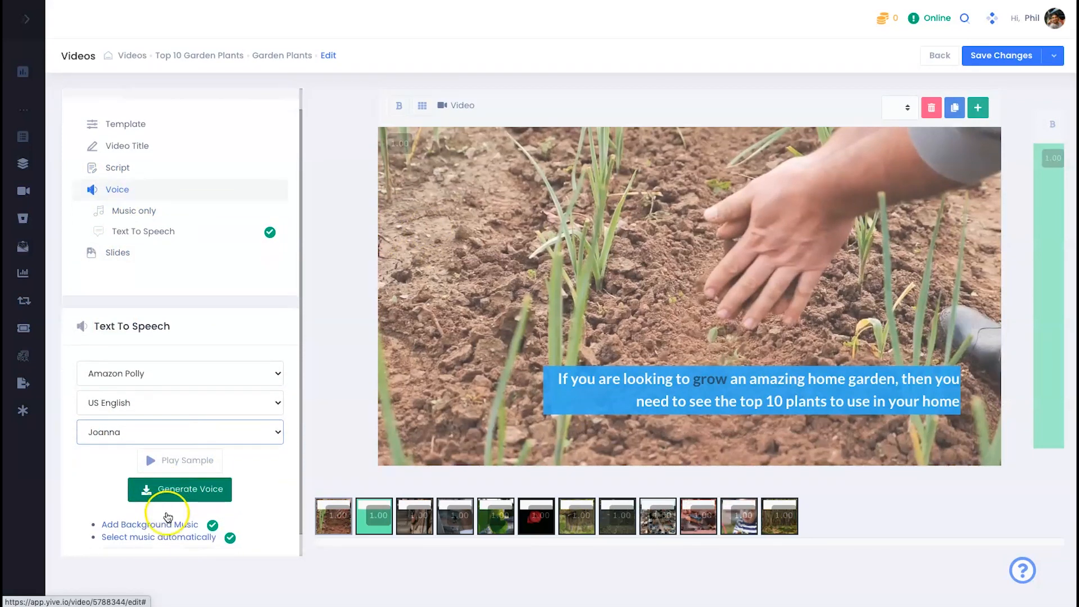
scroll(168, 337, up, 2)
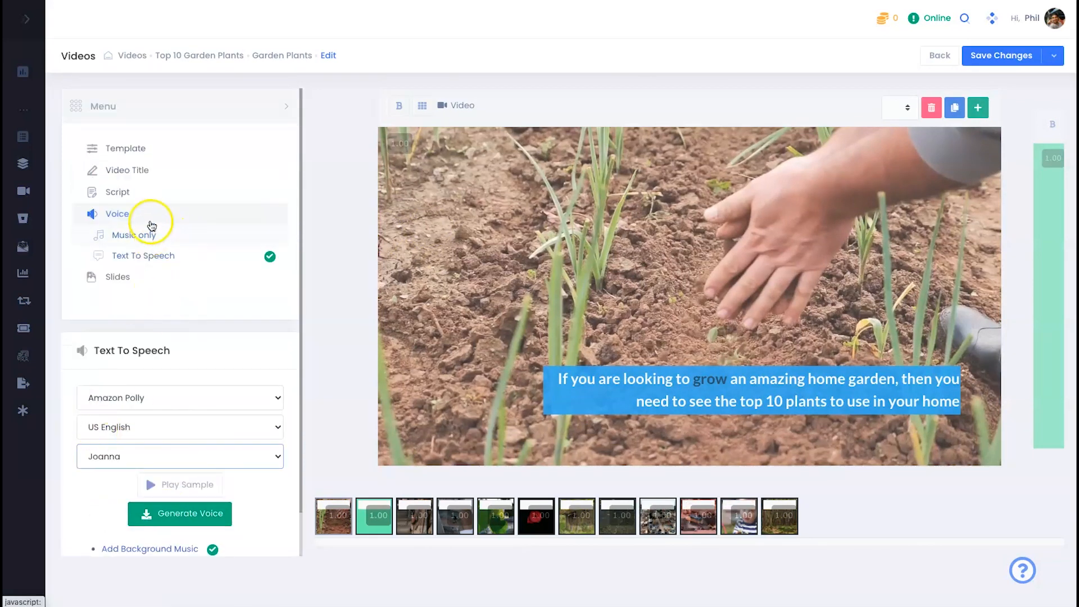
- Switch the video's audio to music only and browse the available music tags without choosing one
click(152, 227)
click(170, 394)
scroll(143, 428, down, 5)
scroll(247, 427, up, 2)
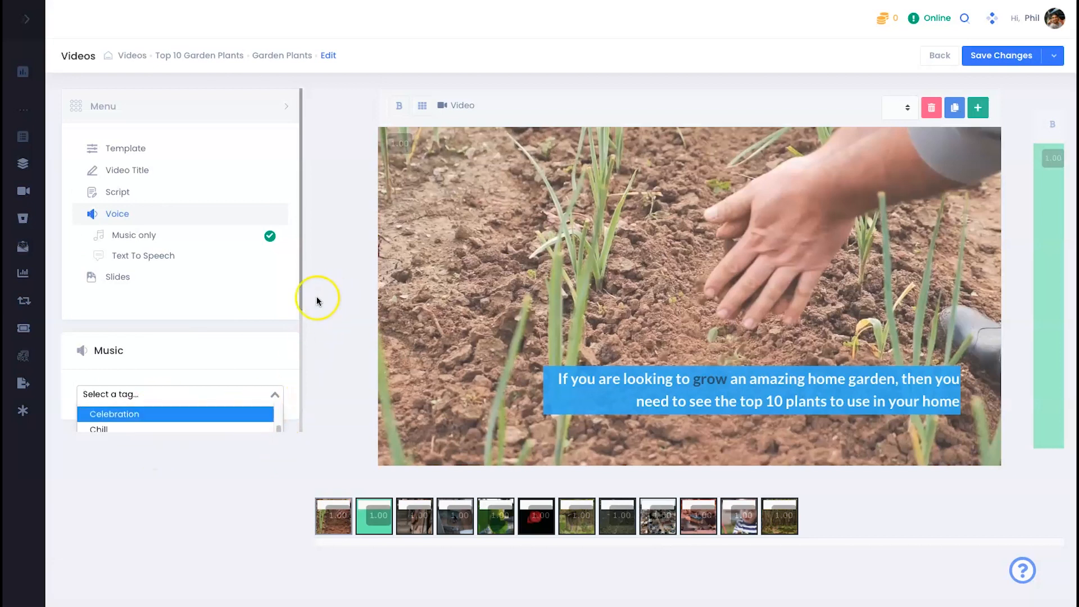
scroll(277, 296, down, 5)
scroll(175, 349, down, 10)
scroll(177, 365, up, 10)
click(228, 176)
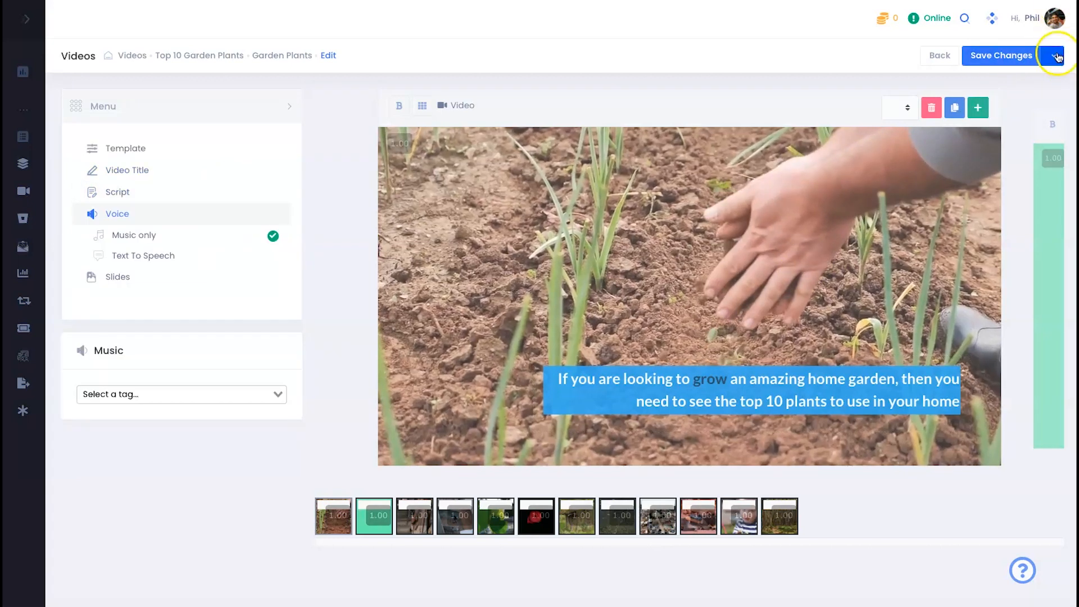
- Save the edits to the Garden Plants video using one of the additional save options
click(1056, 56)
click(1010, 113)
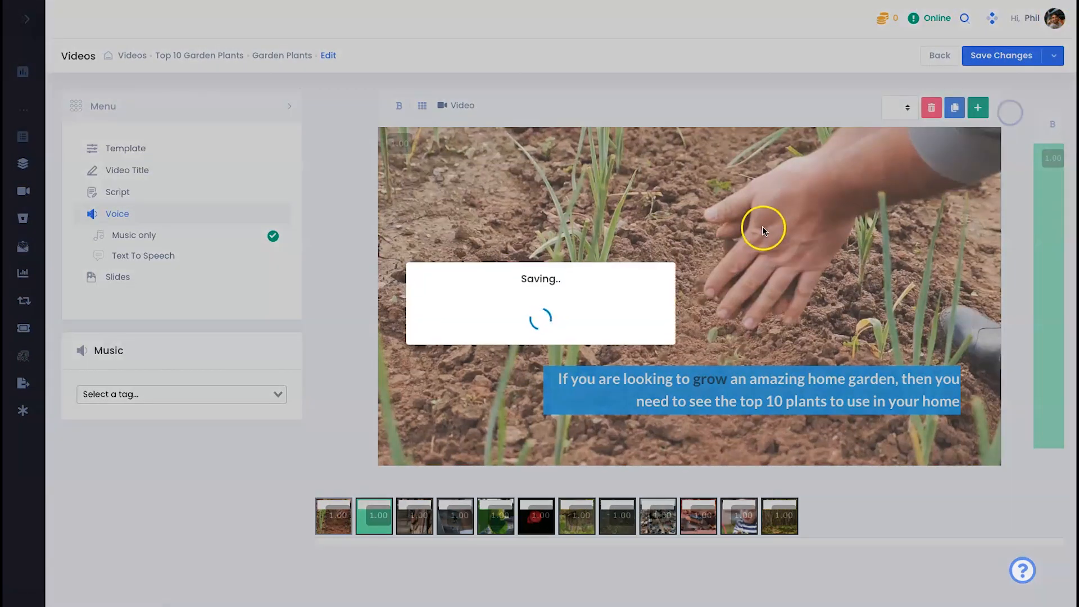